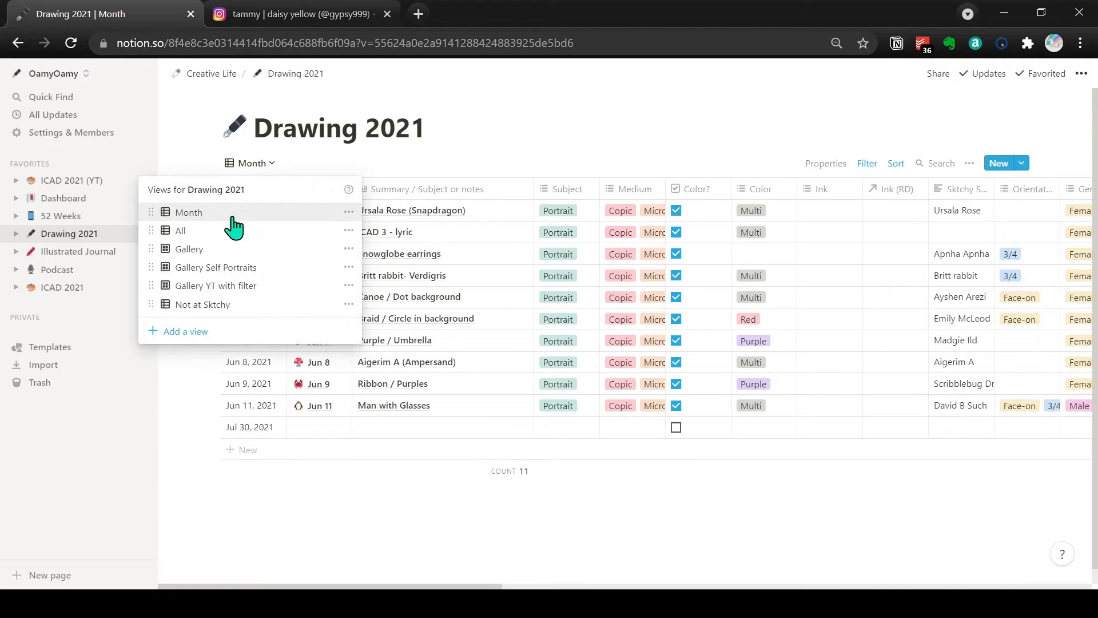
Show the All view of the Drawing 2021 database and look over its list of available views.
{"action": "left_click", "coordinate": [228, 232]}
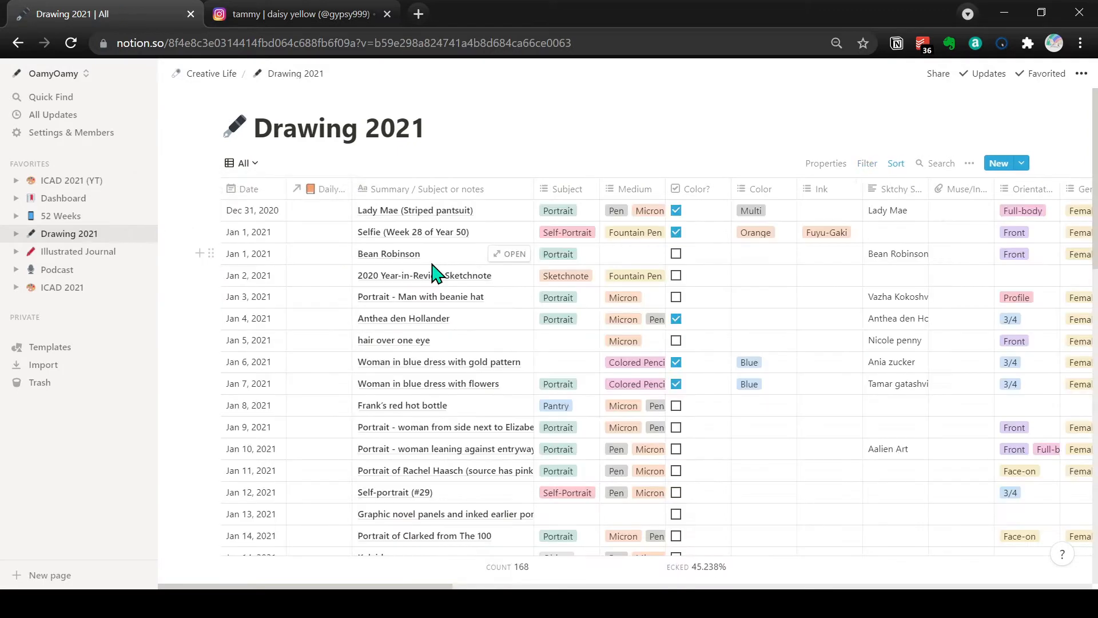
{"action": "left_click", "coordinate": [247, 164]}
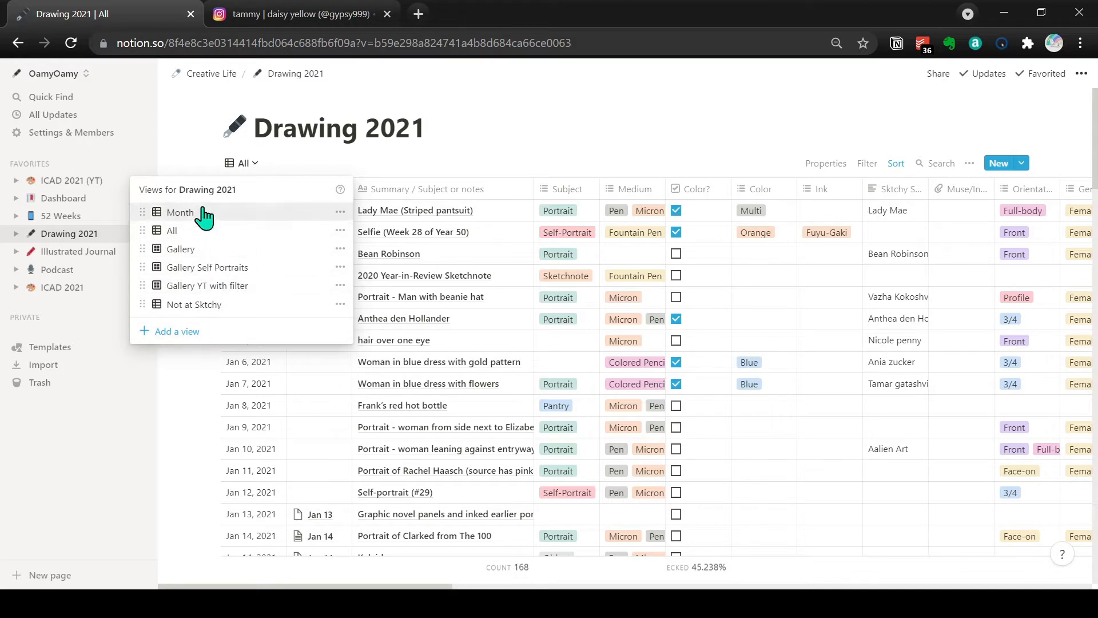
{"action": "left_click", "coordinate": [76, 180]}
Open the ICAD 2021 (YT) database and look through its prompt list down to the last numbered card.
{"action": "left_click", "coordinate": [75, 181]}
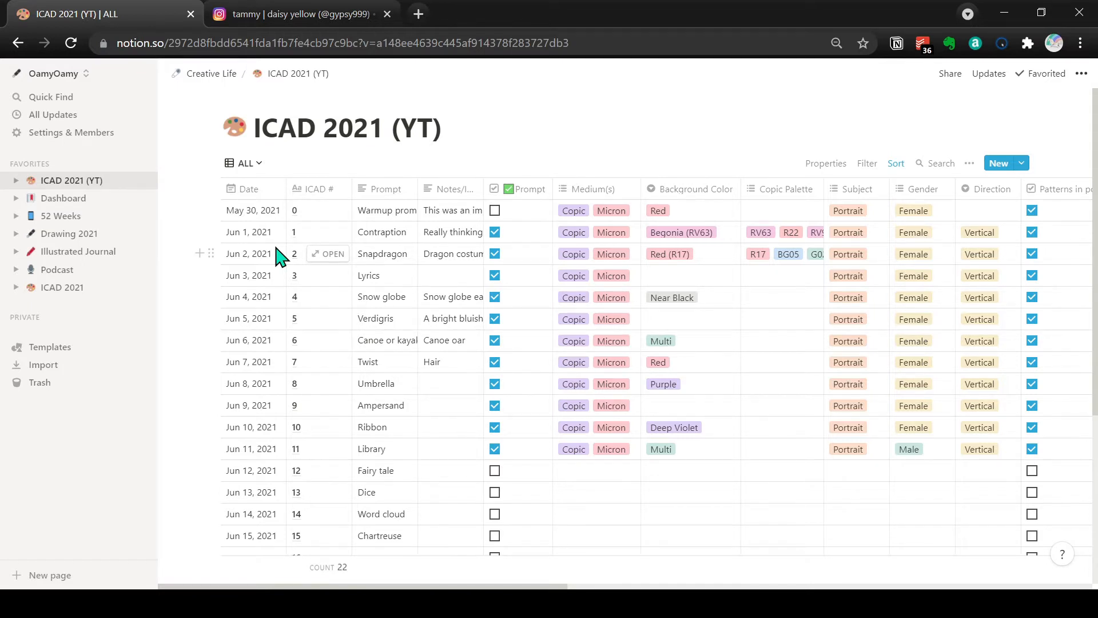
{"action": "scroll", "coordinate": [280, 255], "scroll_direction": "down", "scroll_amount": 1}
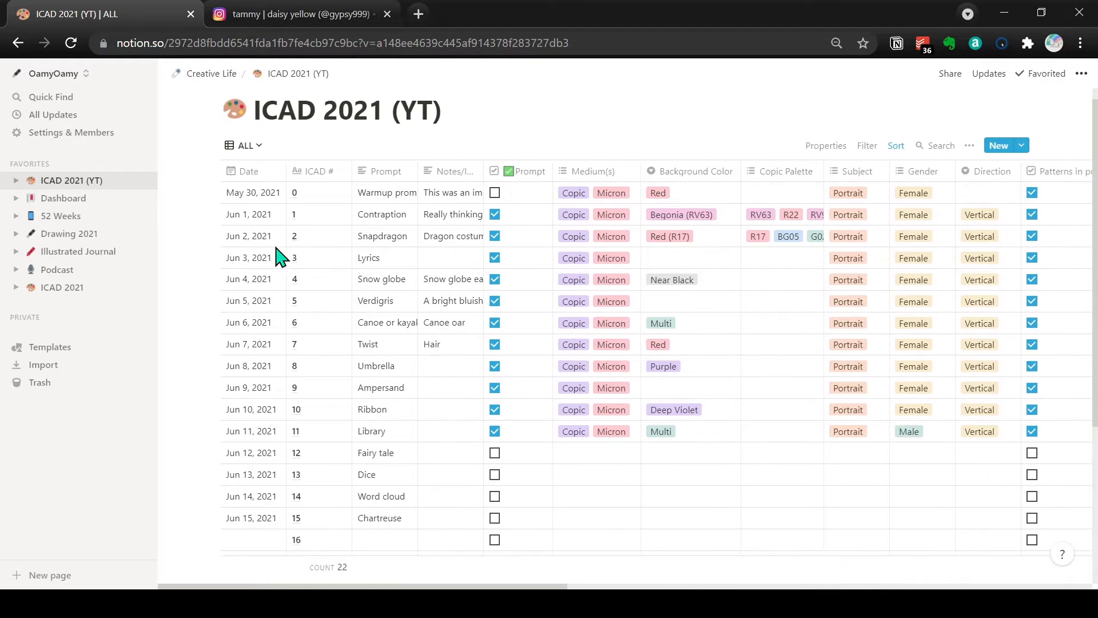
{"action": "scroll", "coordinate": [280, 256], "scroll_direction": "up", "scroll_amount": 1}
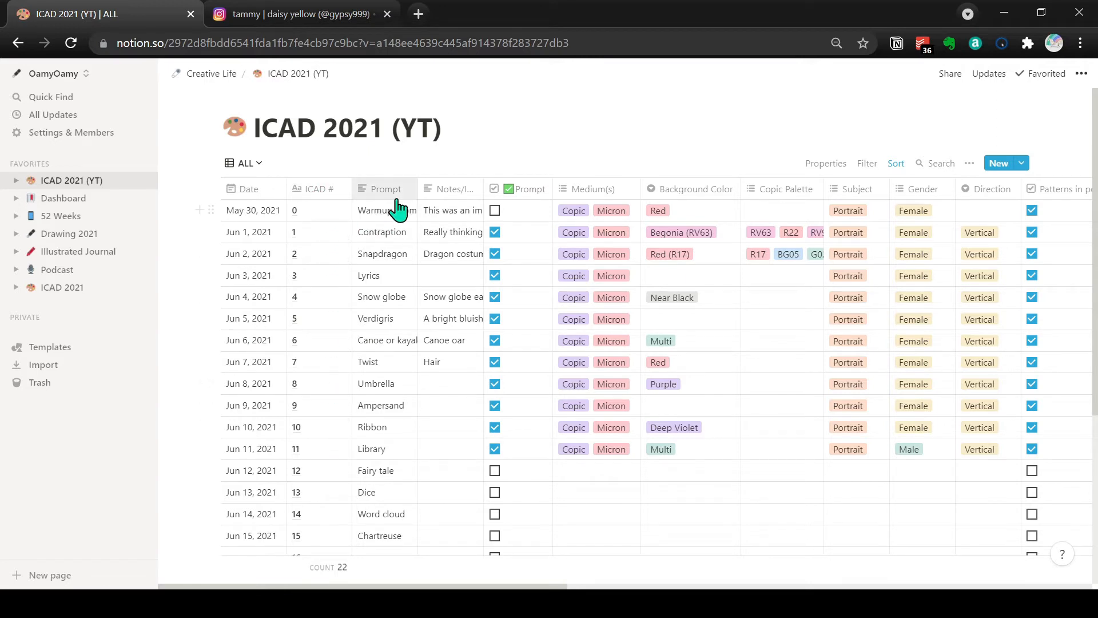
{"action": "scroll", "coordinate": [393, 436], "scroll_direction": "down", "scroll_amount": 3}
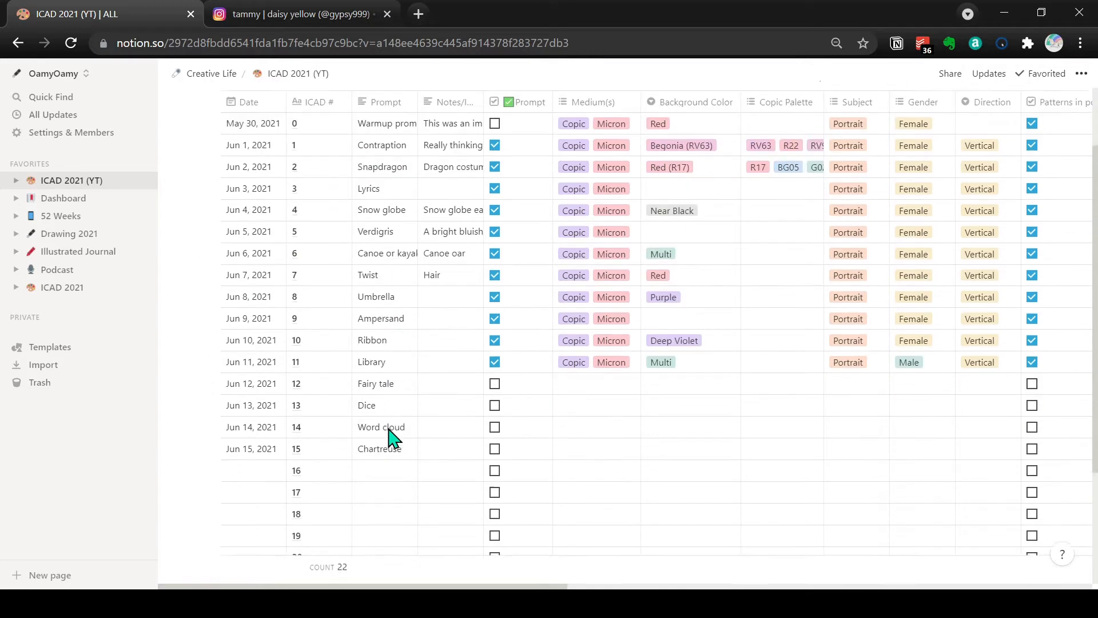
{"action": "scroll", "coordinate": [393, 437], "scroll_direction": "down", "scroll_amount": 2}
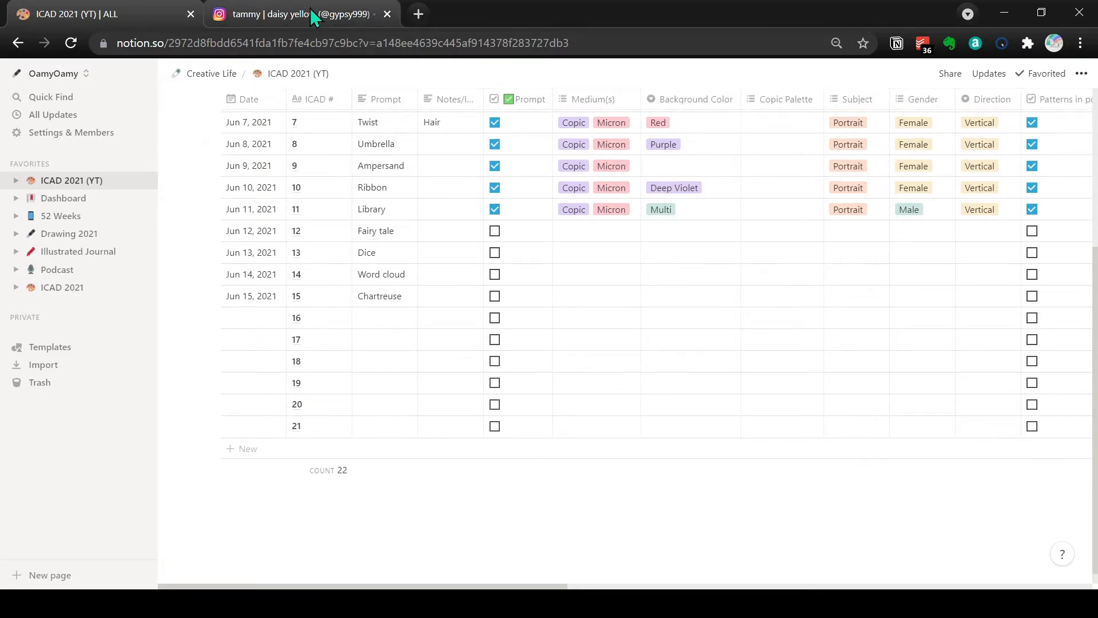
Check the week three prompts on the Instagram page and enter Trinket for card 16 and Color wheel for card 17 in Notion.
{"action": "left_click", "coordinate": [311, 25]}
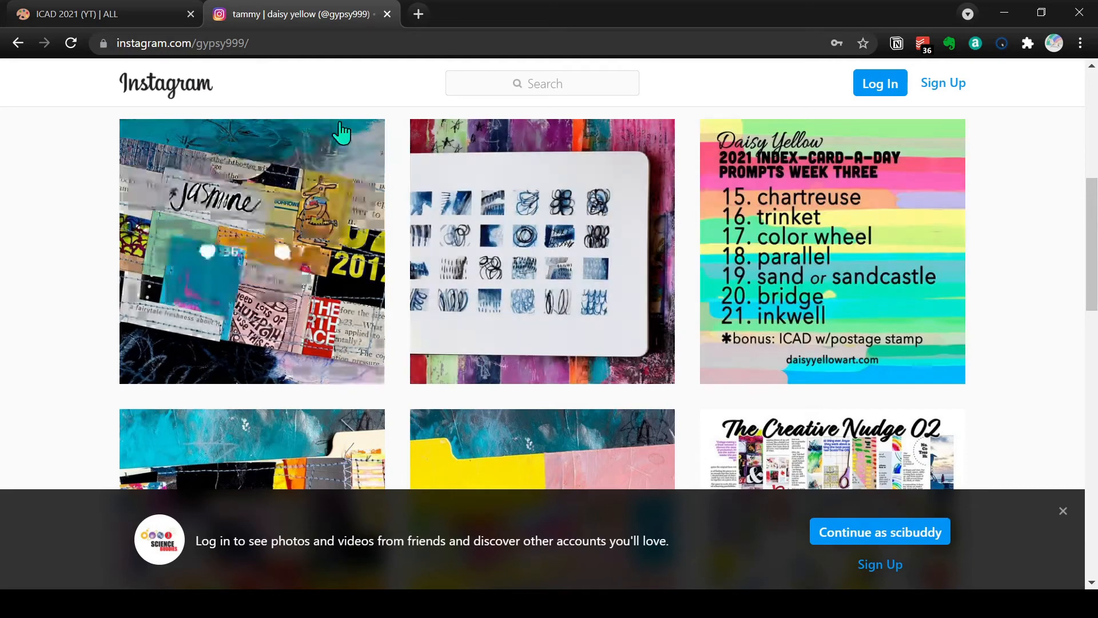
{"action": "left_click", "coordinate": [140, 17]}
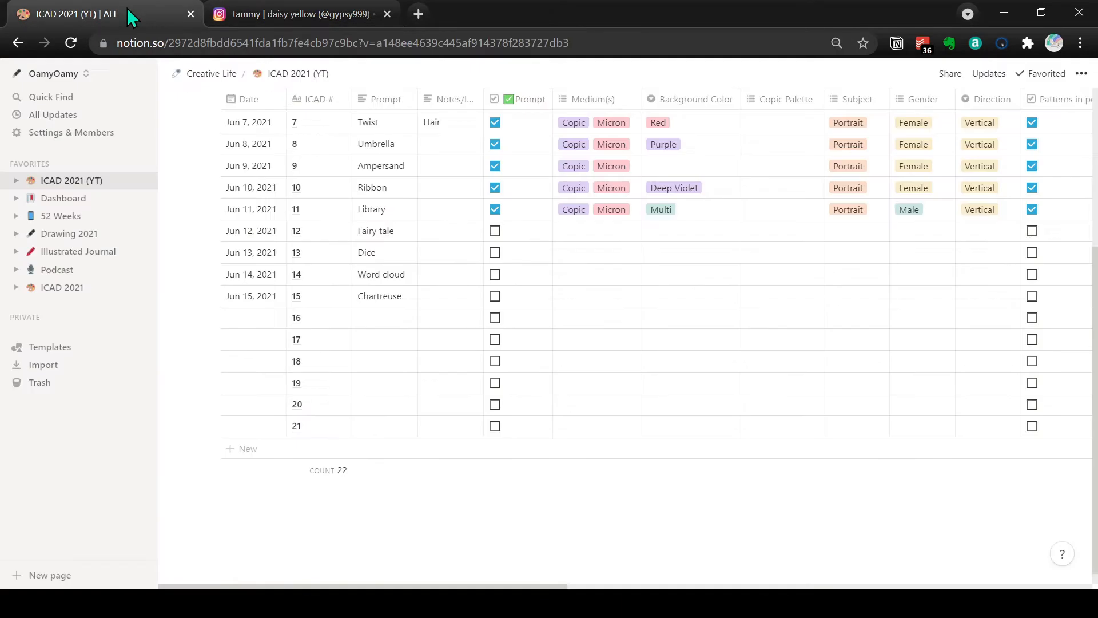
{"action": "left_click", "coordinate": [388, 320]}
{"action": "type", "text": "Trinket"}
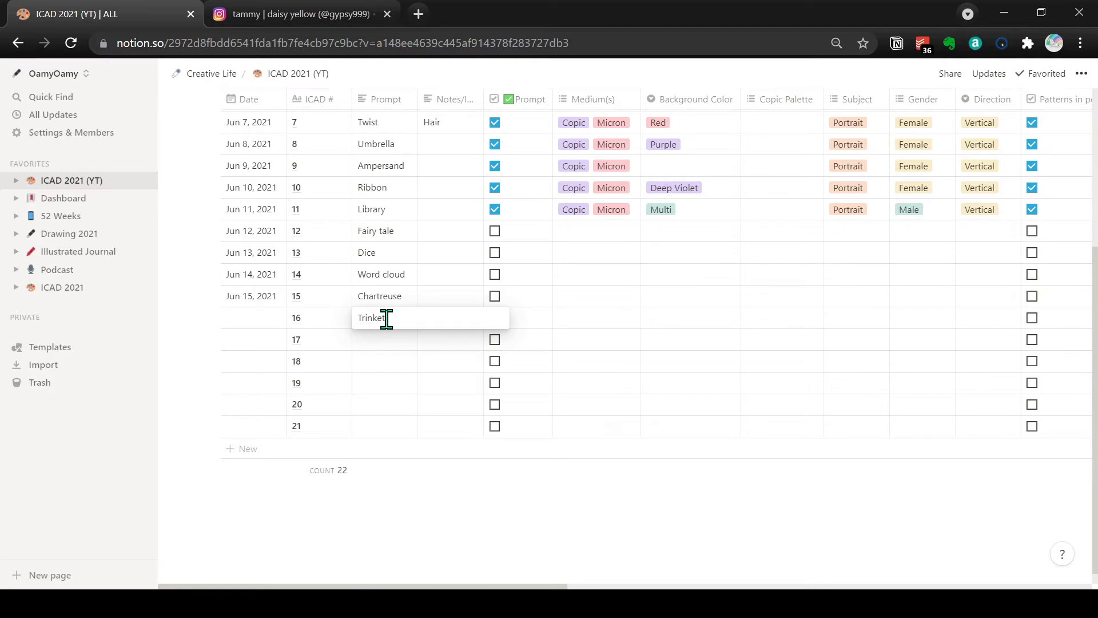
{"action": "key", "text": "Return"}
{"action": "type", "text": "Color wheel"}
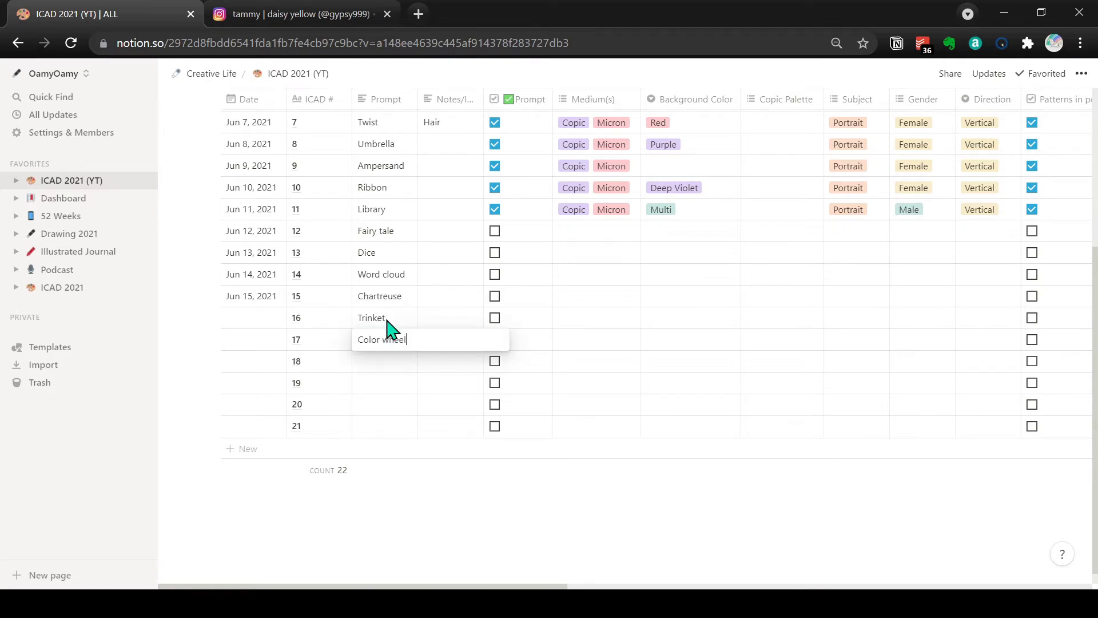
{"action": "key", "text": "Return"}
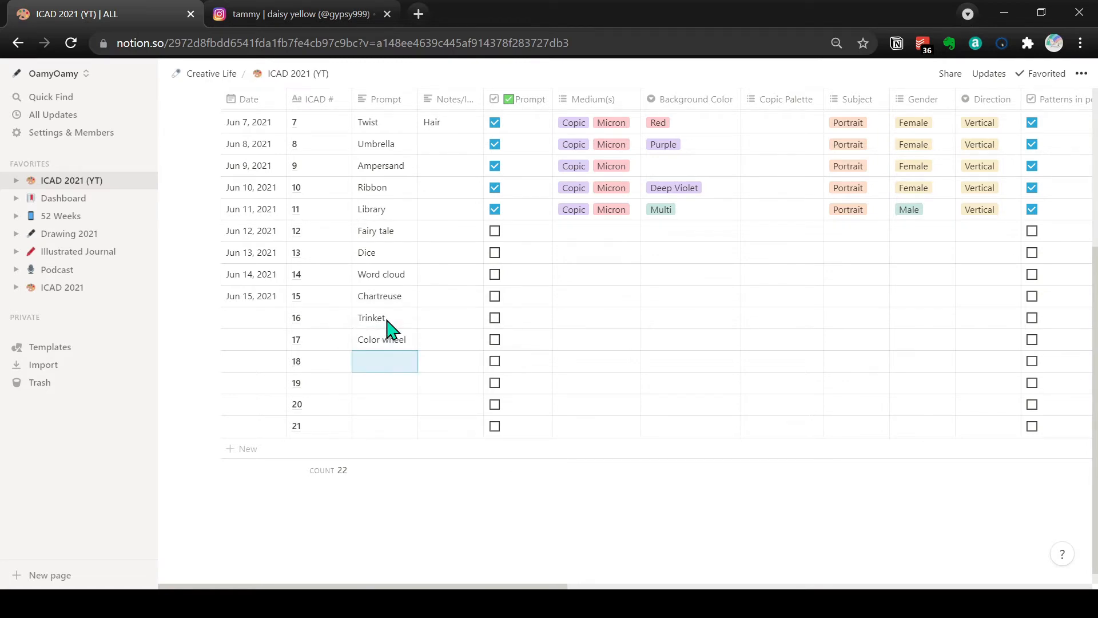
Set the date of card 16 to Jun 16, 2021 and of card 17 to Jun 17, 2021.
{"action": "left_click", "coordinate": [256, 322]}
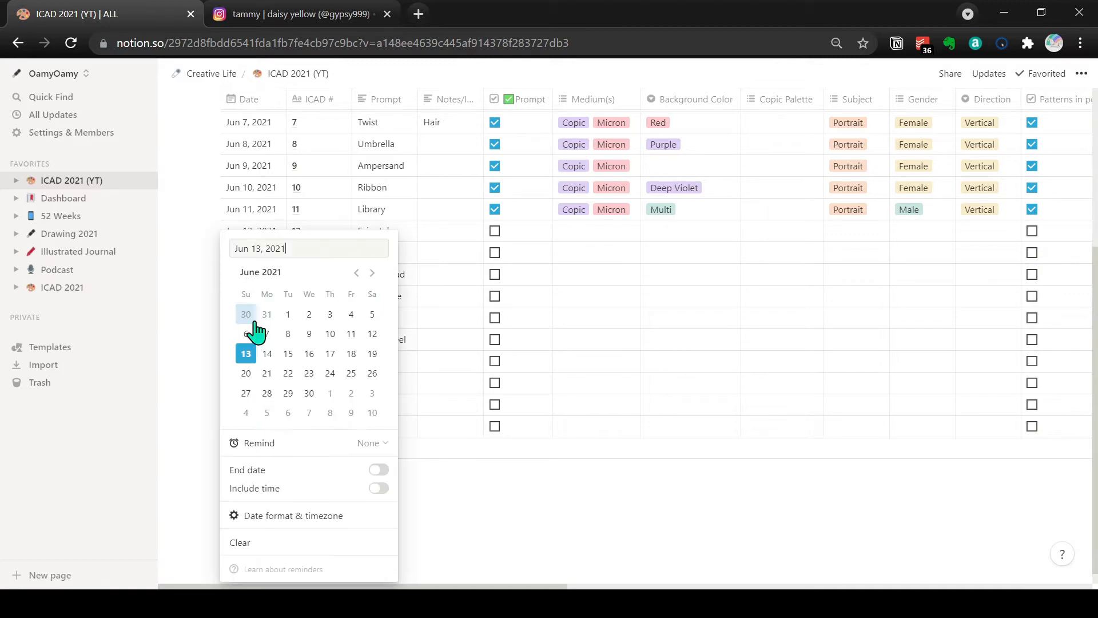
{"action": "left_click", "coordinate": [287, 358]}
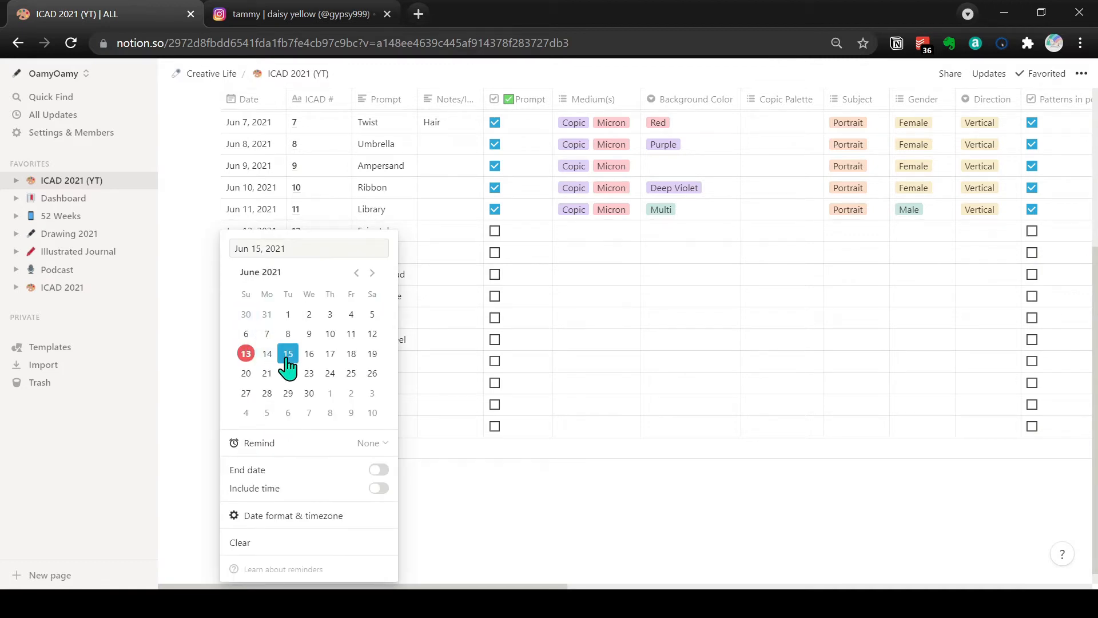
{"action": "left_click", "coordinate": [312, 358]}
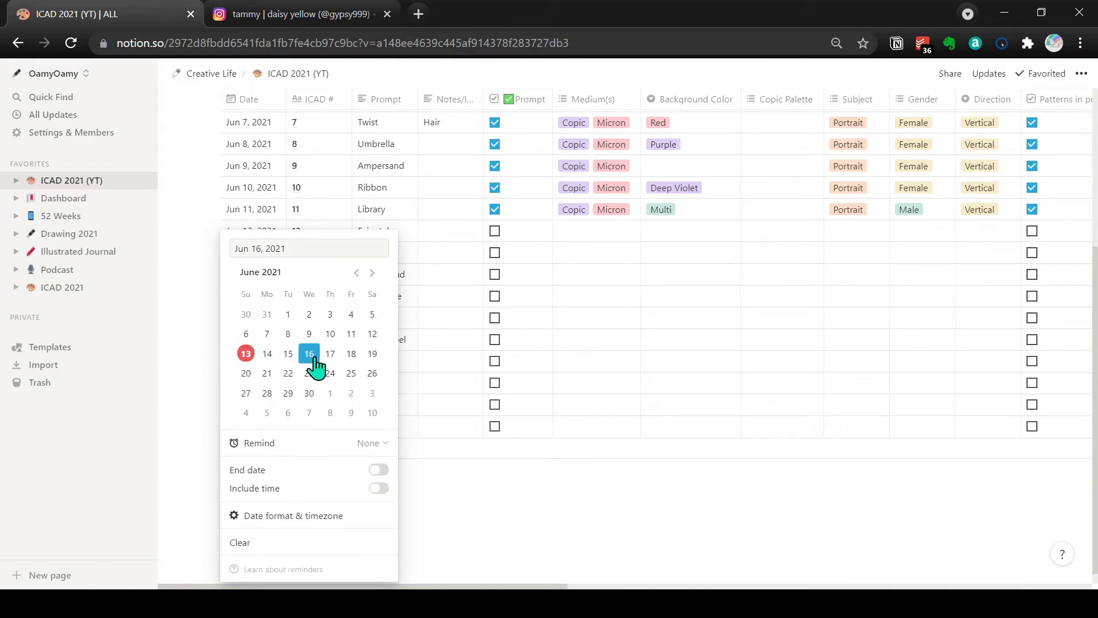
{"action": "left_click", "coordinate": [183, 342]}
{"action": "left_click", "coordinate": [254, 346]}
{"action": "left_click", "coordinate": [330, 354]}
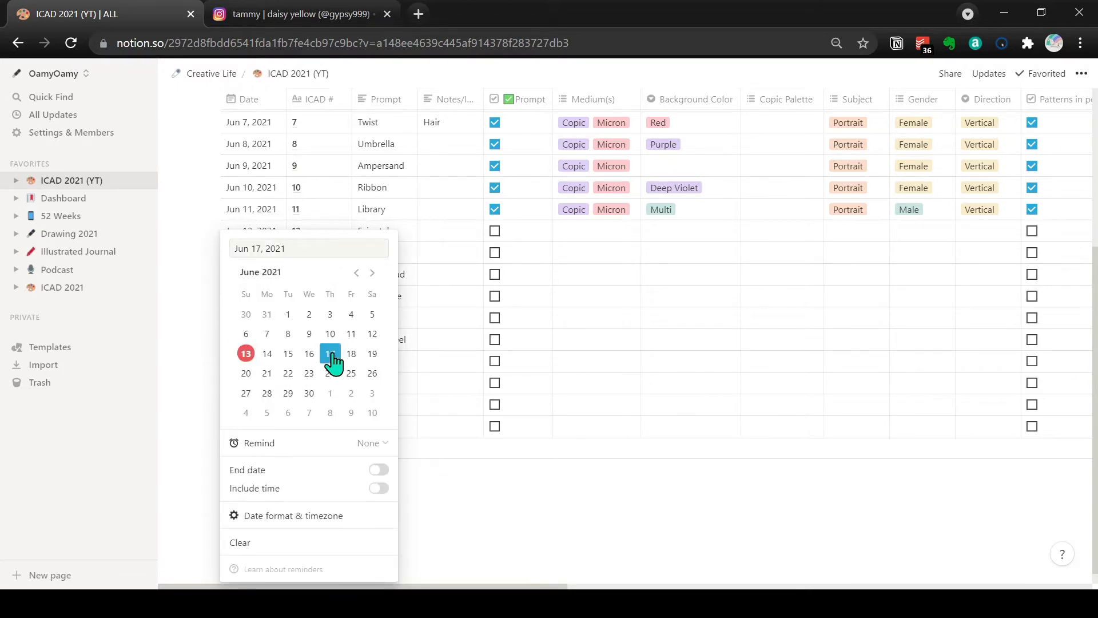
{"action": "left_click", "coordinate": [191, 300]}
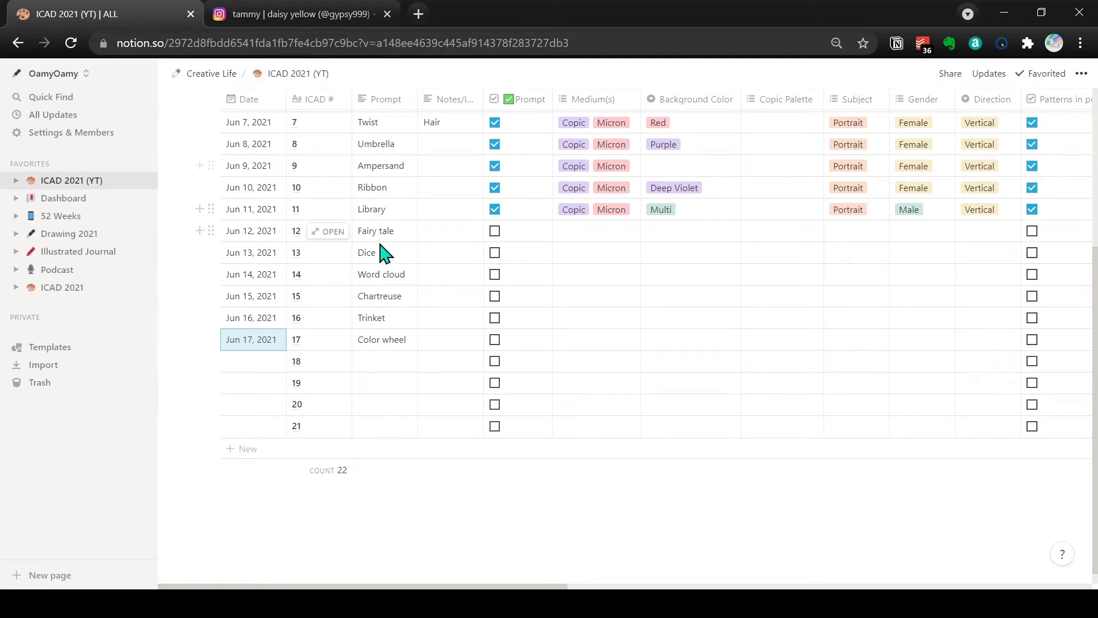
Examine the notes and prompt-used checkbox columns across the completed and upcoming cards.
{"action": "scroll", "coordinate": [382, 251], "scroll_direction": "up", "scroll_amount": 5}
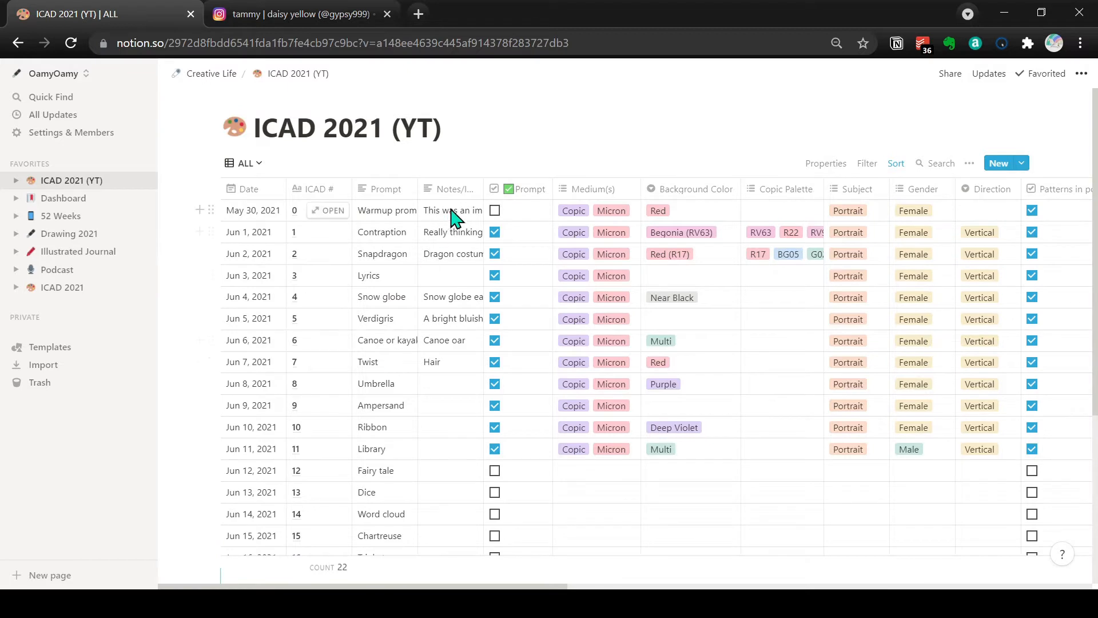
{"action": "scroll", "coordinate": [448, 397], "scroll_direction": "down", "scroll_amount": 3}
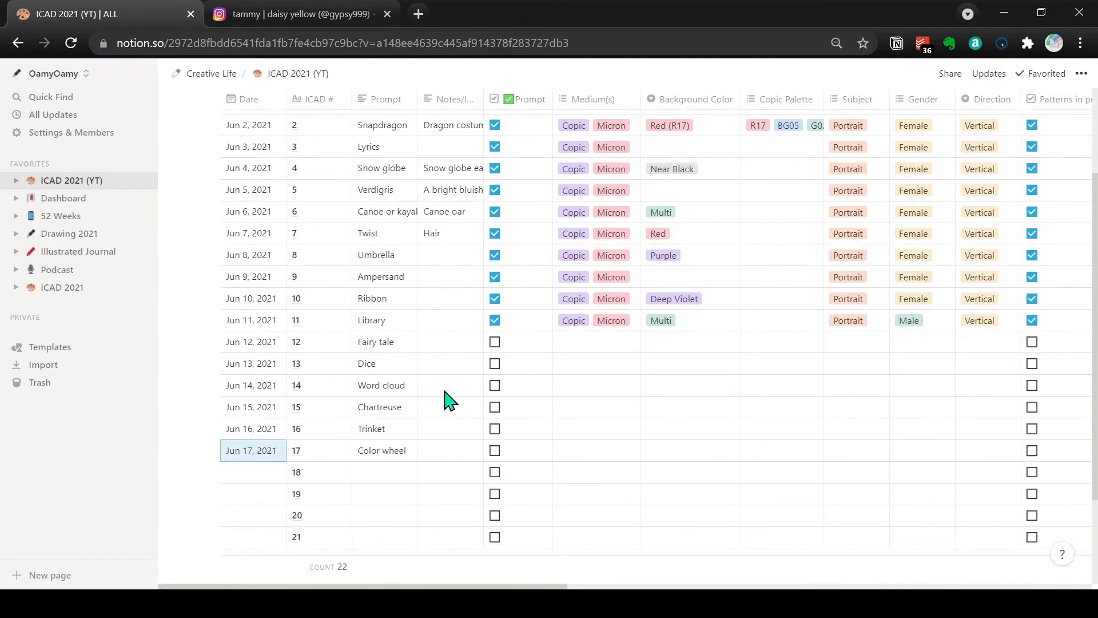
{"action": "scroll", "coordinate": [449, 401], "scroll_direction": "down", "scroll_amount": 2}
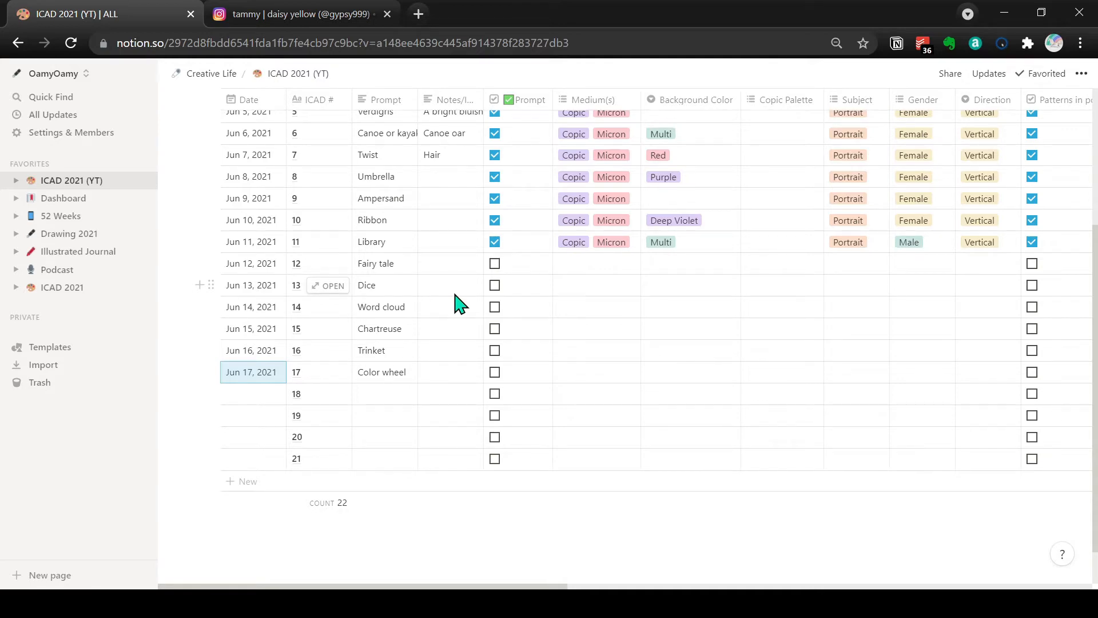
{"action": "scroll", "coordinate": [458, 302], "scroll_direction": "down", "scroll_amount": 1}
{"action": "scroll", "coordinate": [458, 301], "scroll_direction": "right", "scroll_amount": 1}
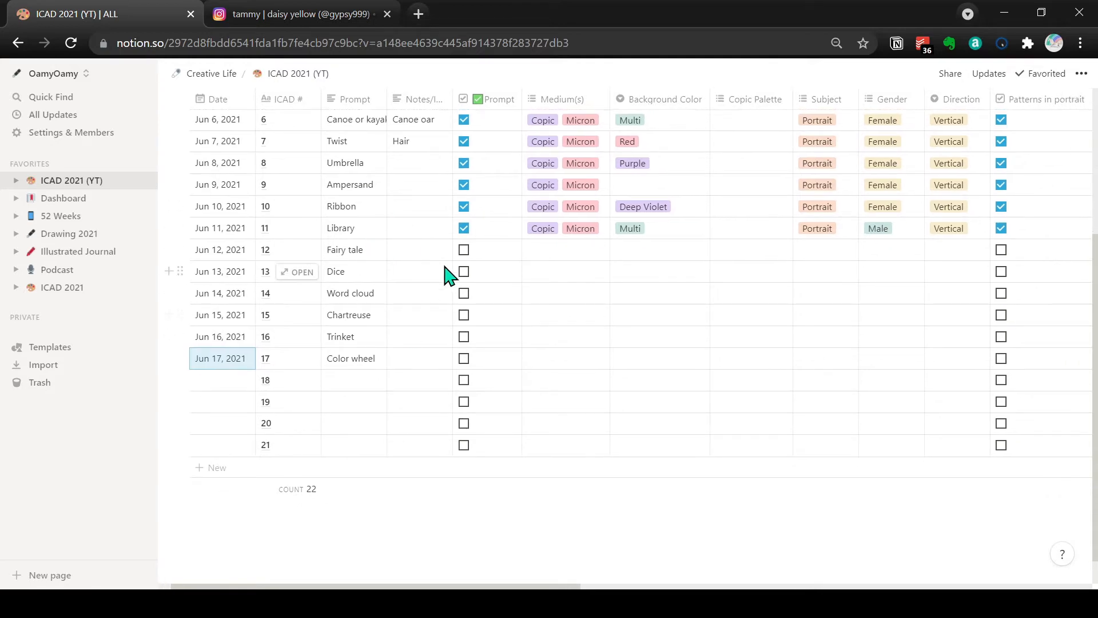
{"action": "scroll", "coordinate": [518, 264], "scroll_direction": "up", "scroll_amount": 3}
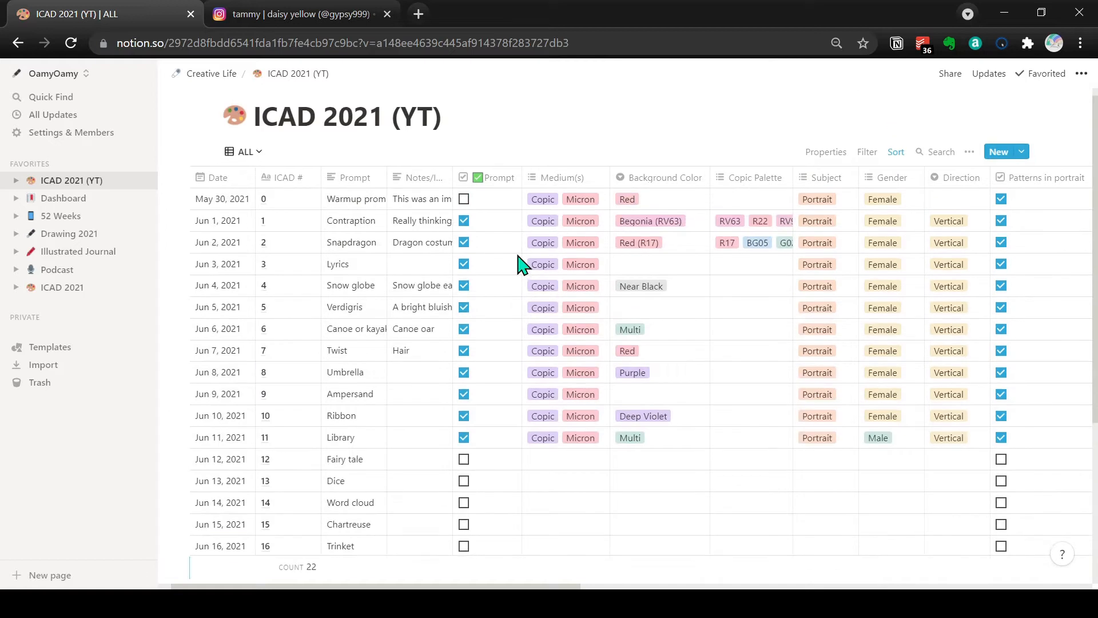
{"action": "scroll", "coordinate": [520, 263], "scroll_direction": "down", "scroll_amount": 3}
{"action": "scroll", "coordinate": [503, 325], "scroll_direction": "down", "scroll_amount": 2}
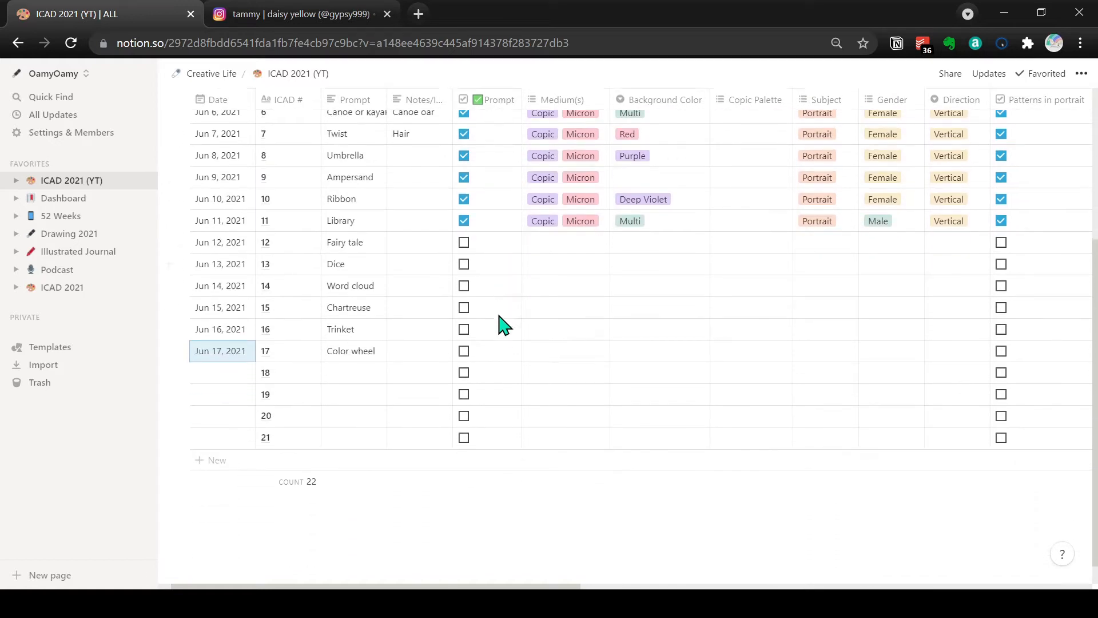
View the Medium(s) property's settings and the options it offers for the Fairy tale card.
{"action": "left_click", "coordinate": [552, 107]}
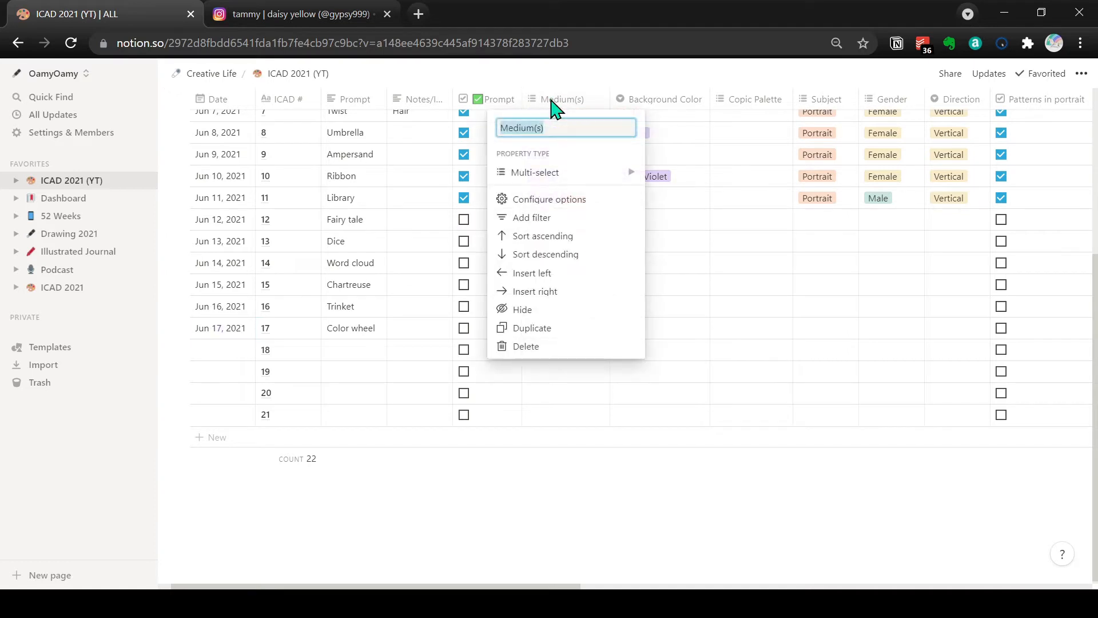
{"action": "left_click", "coordinate": [565, 86]}
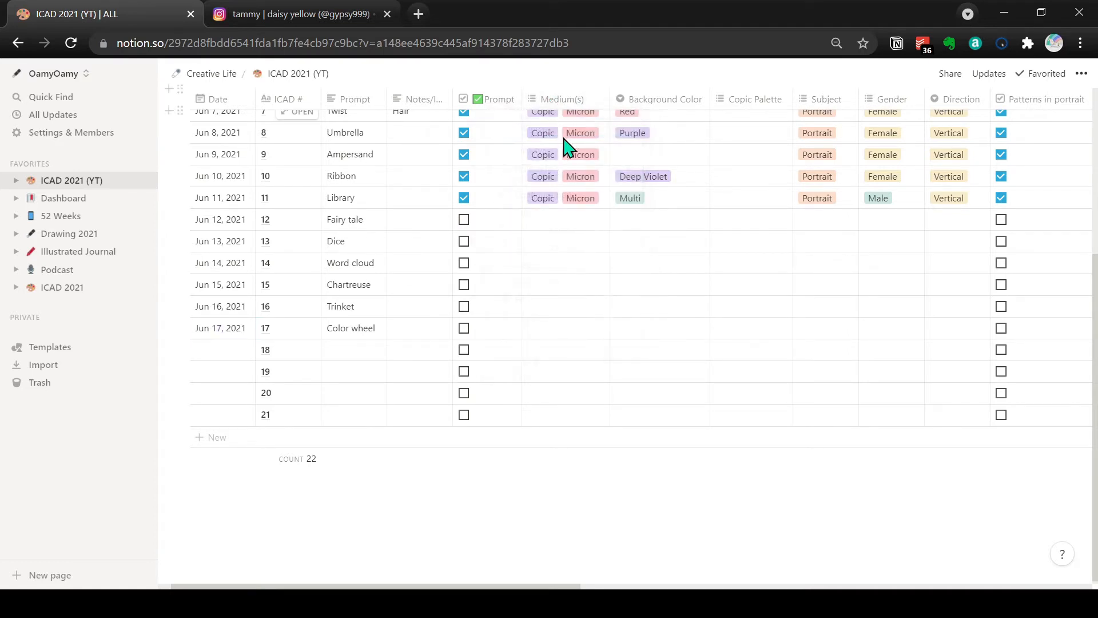
{"action": "left_click", "coordinate": [554, 220]}
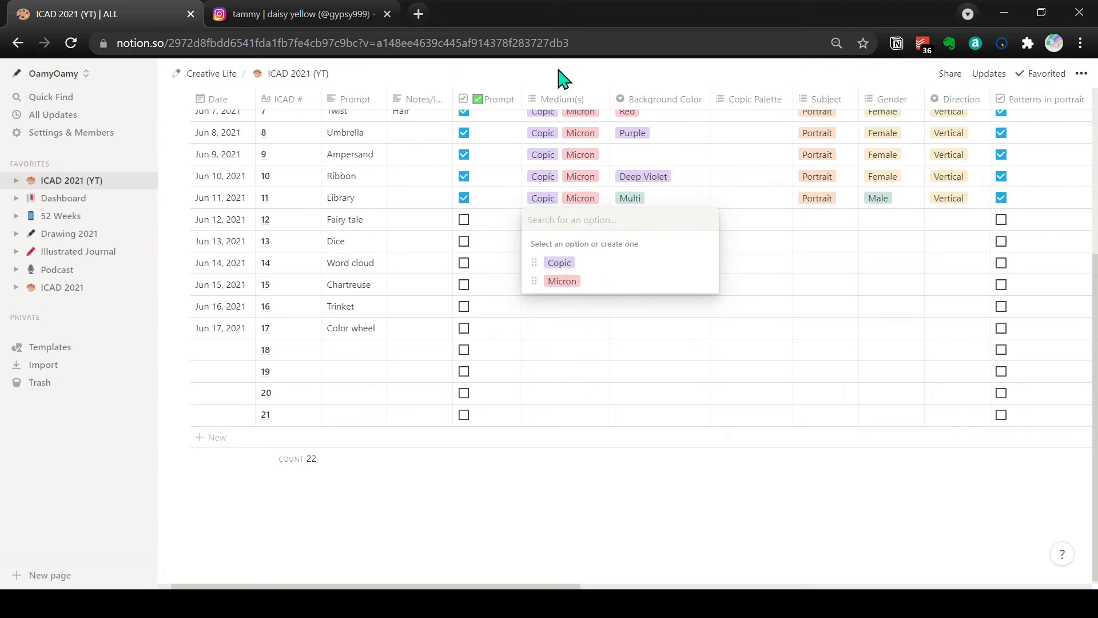
{"action": "key", "text": "Escape"}
Examine the background color, Copic palette, subject, gender, direction, pattern and word-tracking columns of the ICAD table.
{"action": "scroll", "coordinate": [581, 282], "scroll_direction": "up", "scroll_amount": 1}
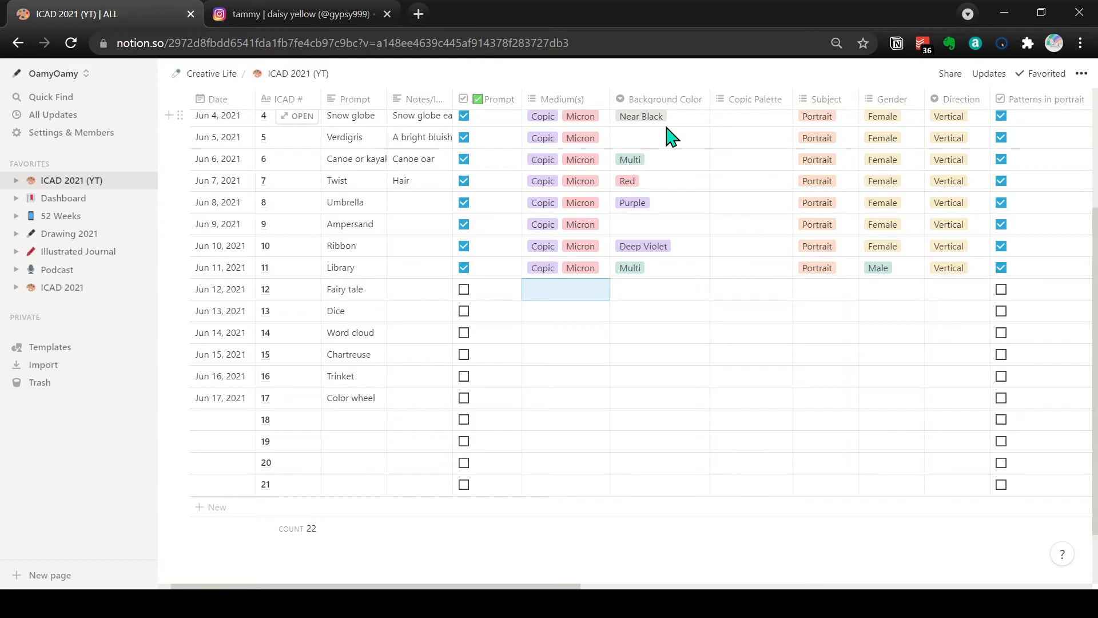
{"action": "scroll", "coordinate": [668, 138], "scroll_direction": "down", "scroll_amount": 1}
{"action": "scroll", "coordinate": [668, 136], "scroll_direction": "up", "scroll_amount": 1}
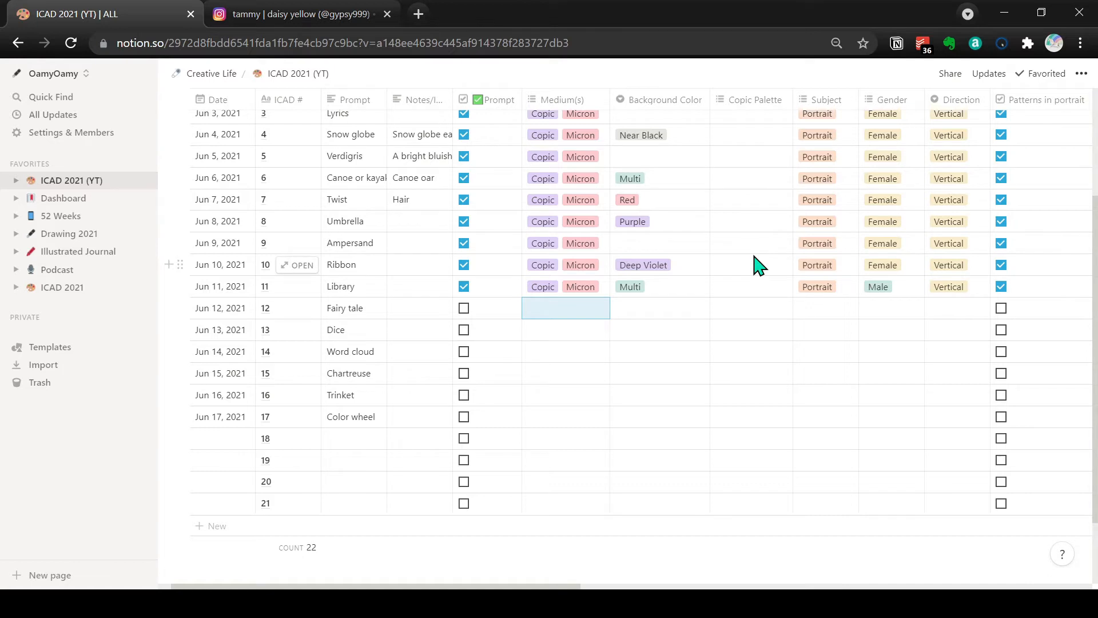
{"action": "scroll", "coordinate": [757, 265], "scroll_direction": "right", "scroll_amount": 1}
{"action": "scroll", "coordinate": [758, 265], "scroll_direction": "down", "scroll_amount": 1}
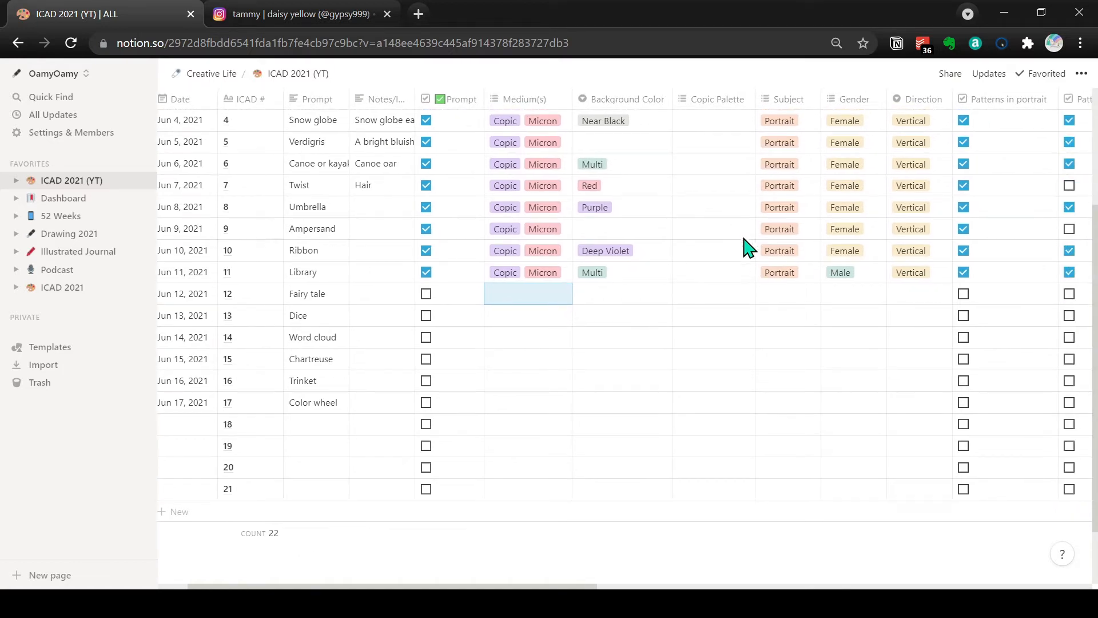
{"action": "scroll", "coordinate": [744, 245], "scroll_direction": "right", "scroll_amount": 1}
{"action": "scroll", "coordinate": [743, 244], "scroll_direction": "up", "scroll_amount": 3}
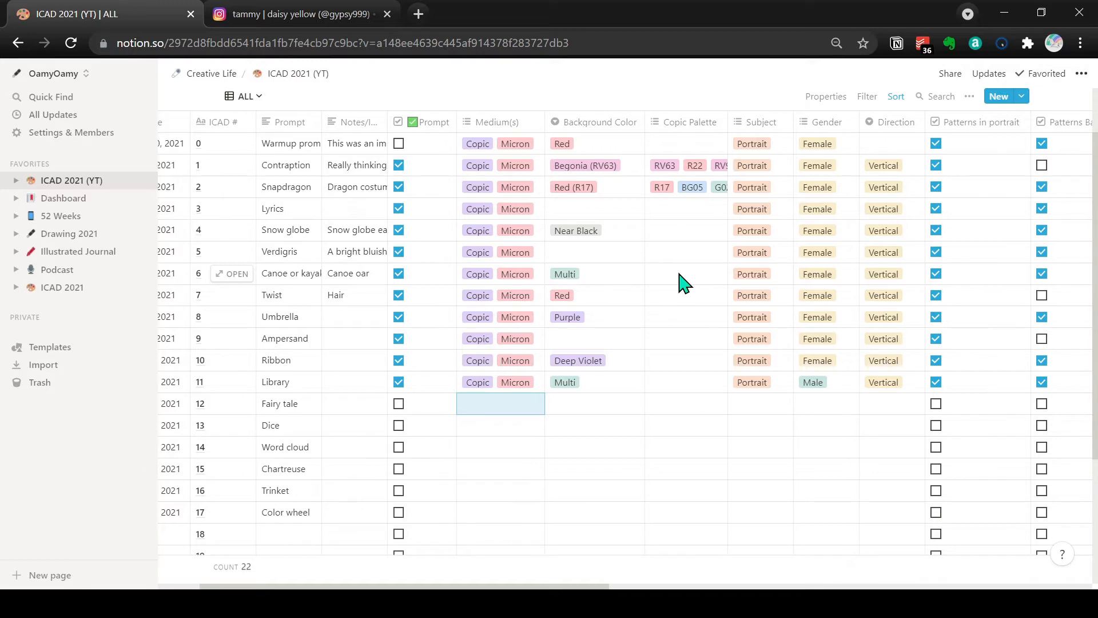
{"action": "scroll", "coordinate": [684, 281], "scroll_direction": "down", "scroll_amount": 1}
{"action": "scroll", "coordinate": [684, 281], "scroll_direction": "right", "scroll_amount": 2}
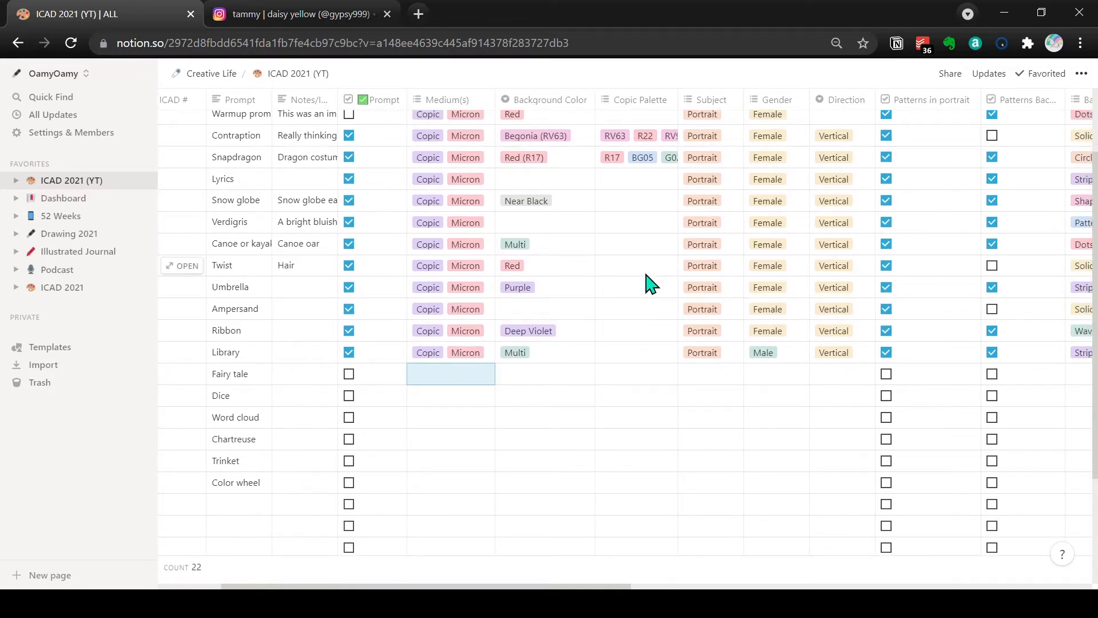
{"action": "scroll", "coordinate": [650, 283], "scroll_direction": "up", "scroll_amount": 2}
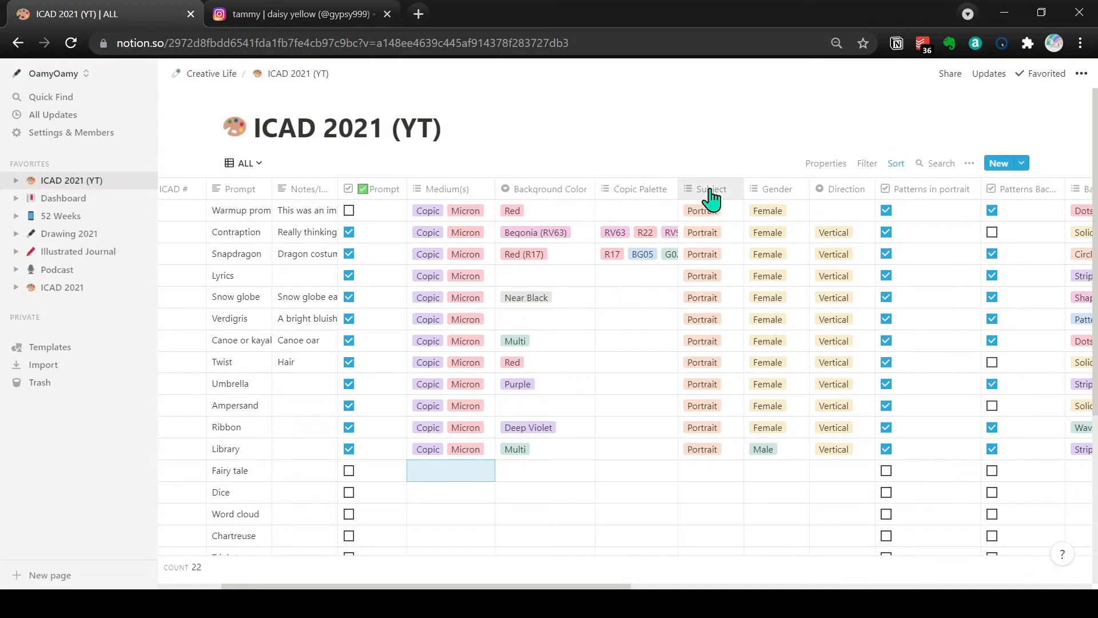
{"action": "scroll", "coordinate": [712, 423], "scroll_direction": "right", "scroll_amount": 5}
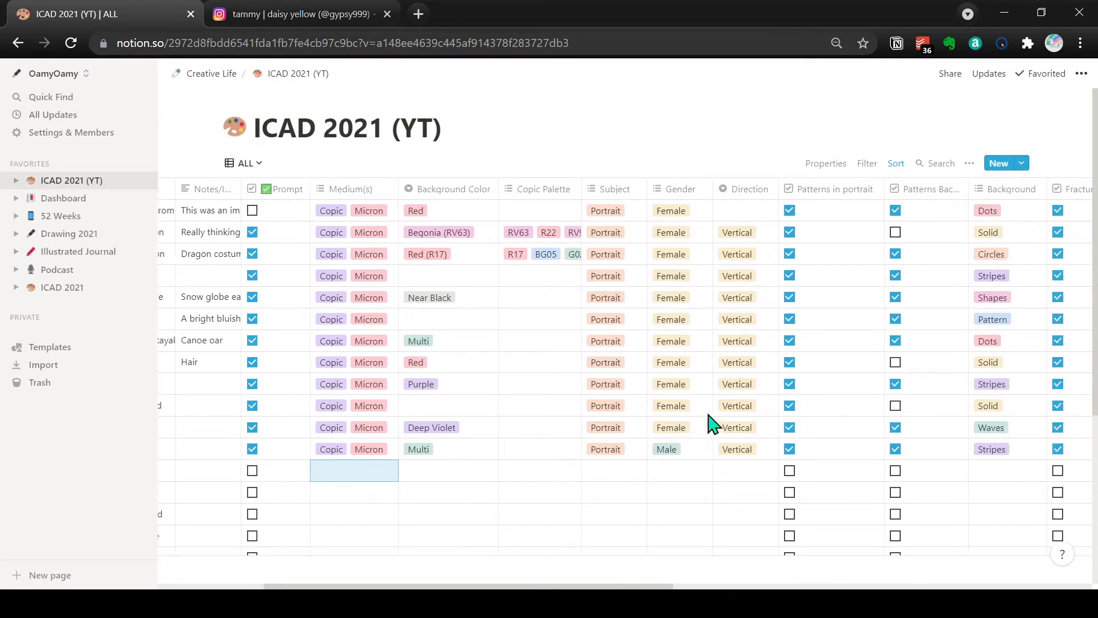
{"action": "scroll", "coordinate": [711, 423], "scroll_direction": "down", "scroll_amount": 1}
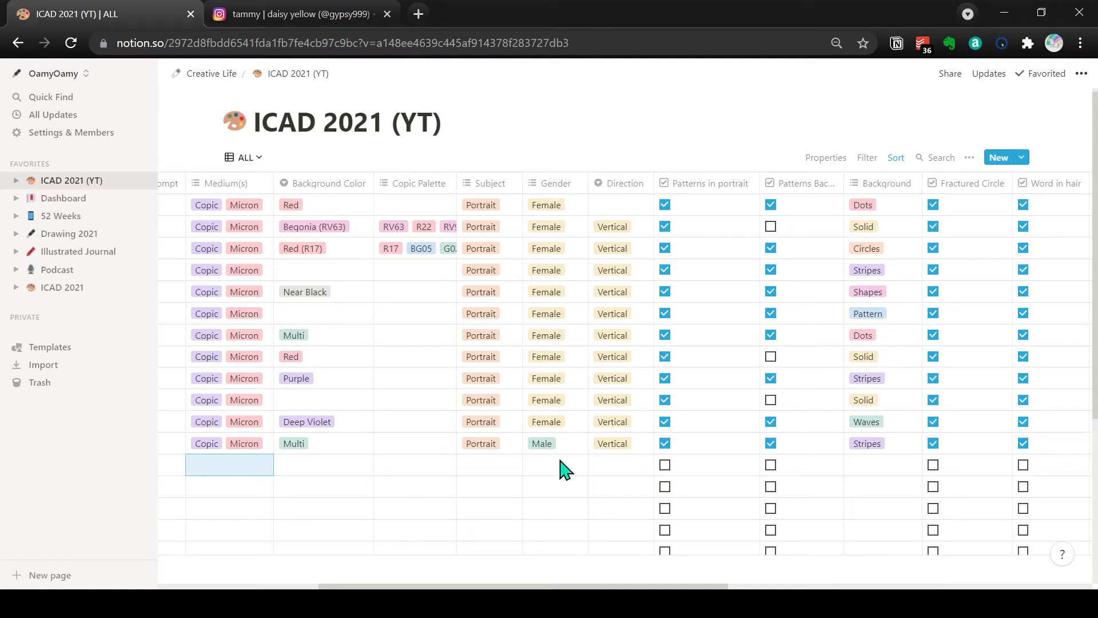
{"action": "scroll", "coordinate": [563, 469], "scroll_direction": "right", "scroll_amount": 2}
{"action": "scroll", "coordinate": [563, 469], "scroll_direction": "down", "scroll_amount": 1}
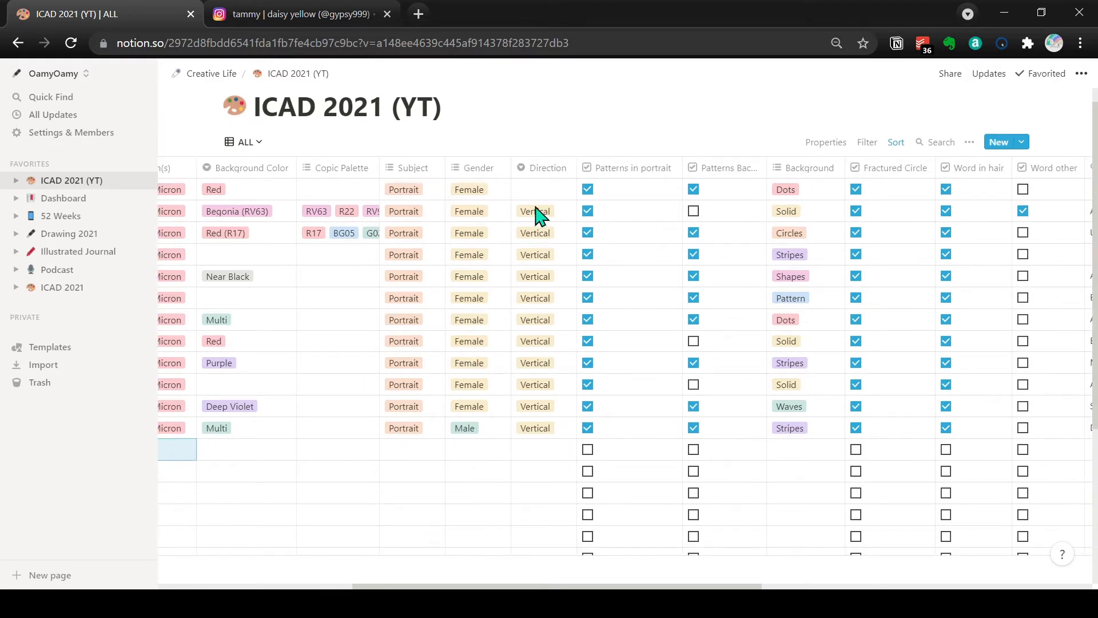
Set the Direction of card 0 (May 30, 2021) to Vertical.
{"action": "left_click", "coordinate": [535, 184]}
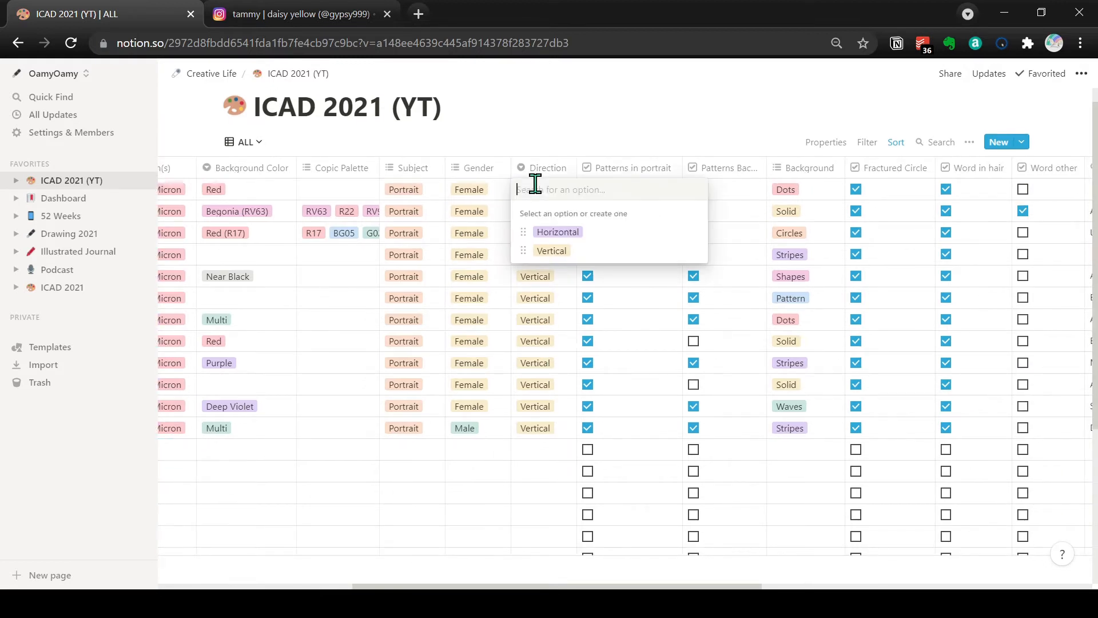
{"action": "left_click", "coordinate": [549, 252]}
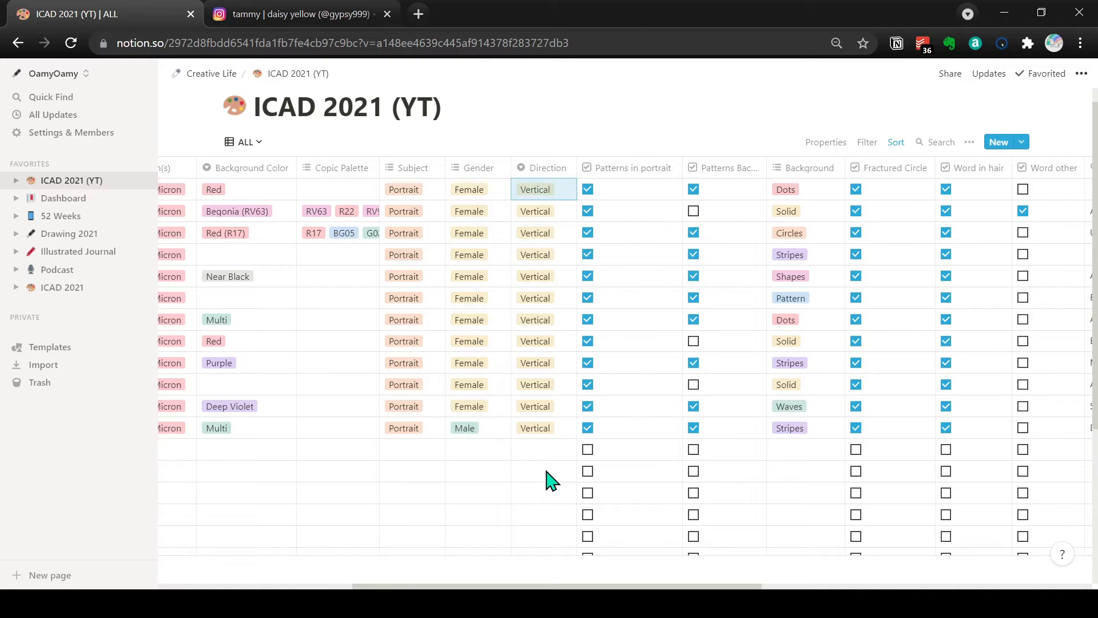
{"action": "scroll", "coordinate": [548, 474], "scroll_direction": "up", "scroll_amount": 1}
{"action": "scroll", "coordinate": [548, 474], "scroll_direction": "left", "scroll_amount": 1}
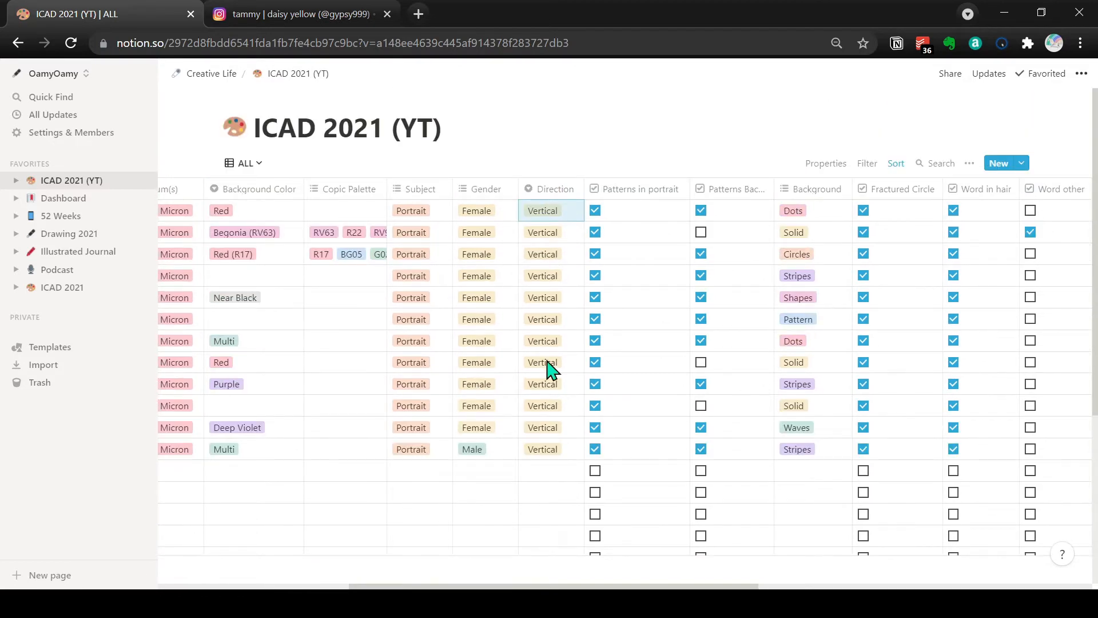
Examine the background, word, muse, inspiration, card image, Daily Drawing, sharing and year columns across the ICAD table.
{"action": "scroll", "coordinate": [547, 368], "scroll_direction": "down", "scroll_amount": 1}
{"action": "scroll", "coordinate": [548, 369], "scroll_direction": "right", "scroll_amount": 5}
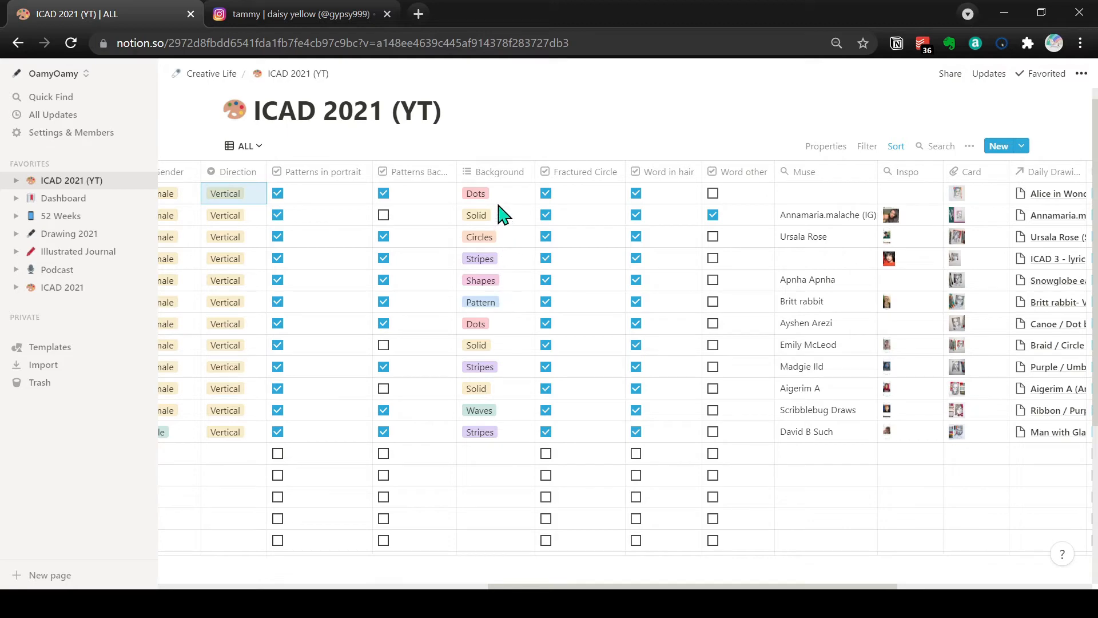
{"action": "scroll", "coordinate": [499, 256], "scroll_direction": "right", "scroll_amount": 3}
{"action": "scroll", "coordinate": [499, 256], "scroll_direction": "right", "scroll_amount": 2}
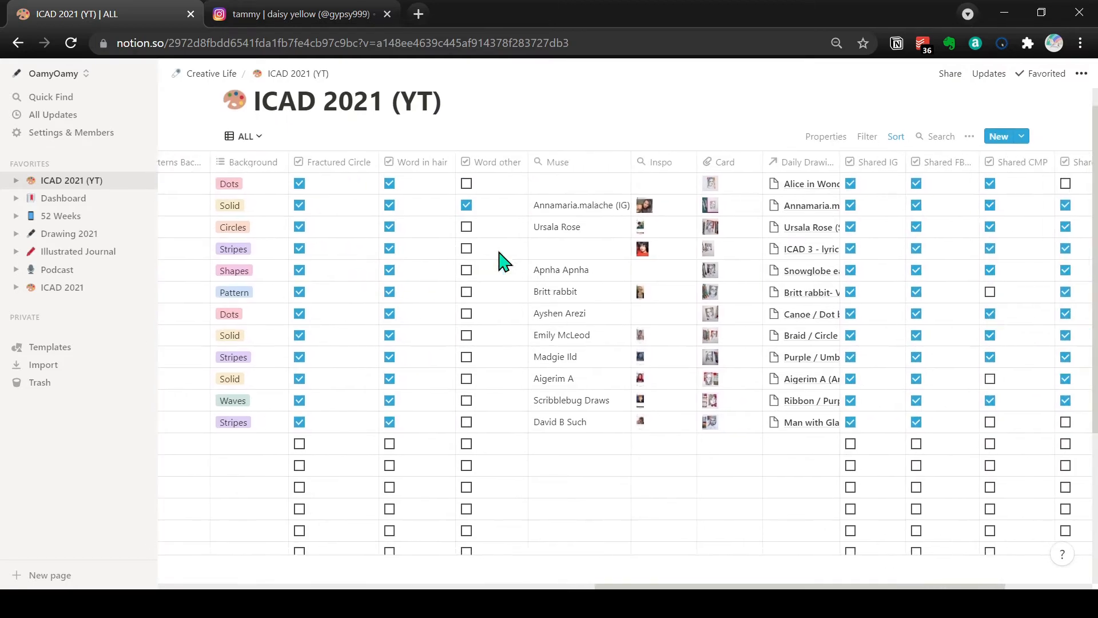
{"action": "scroll", "coordinate": [379, 286], "scroll_direction": "right", "scroll_amount": 3}
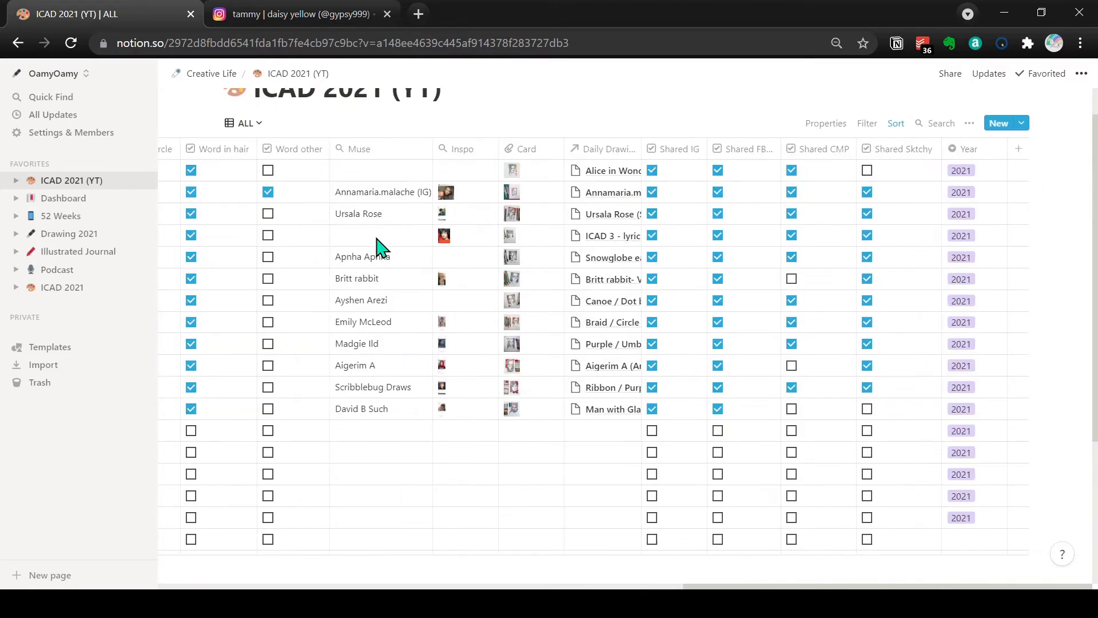
{"action": "scroll", "coordinate": [381, 243], "scroll_direction": "down", "scroll_amount": 2}
{"action": "scroll", "coordinate": [380, 243], "scroll_direction": "up", "scroll_amount": 2}
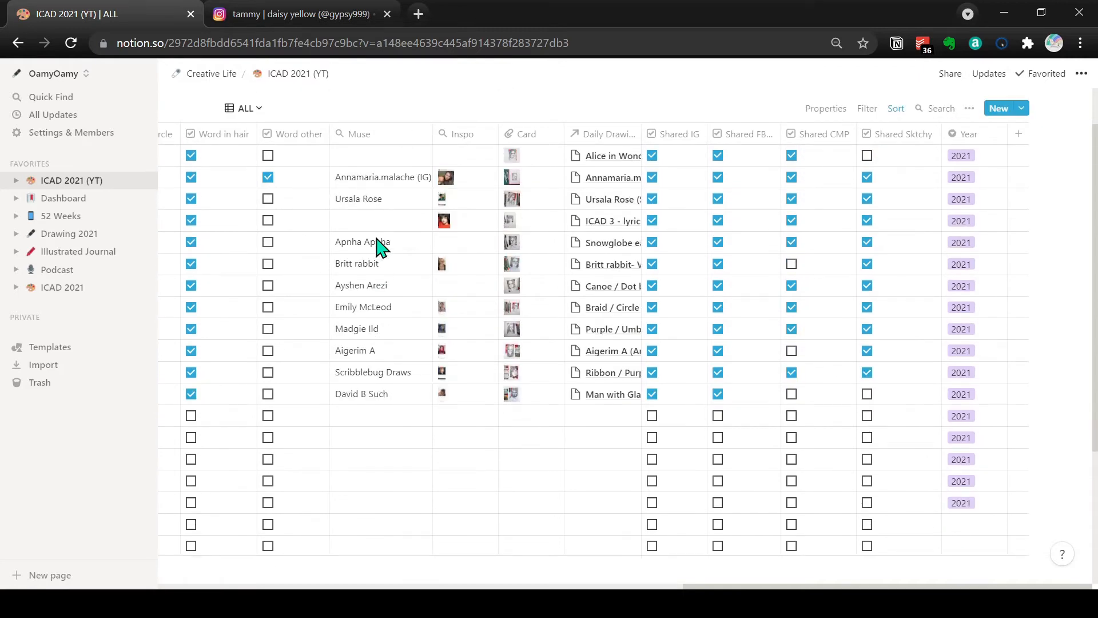
{"action": "scroll", "coordinate": [471, 186], "scroll_direction": "down", "scroll_amount": 3}
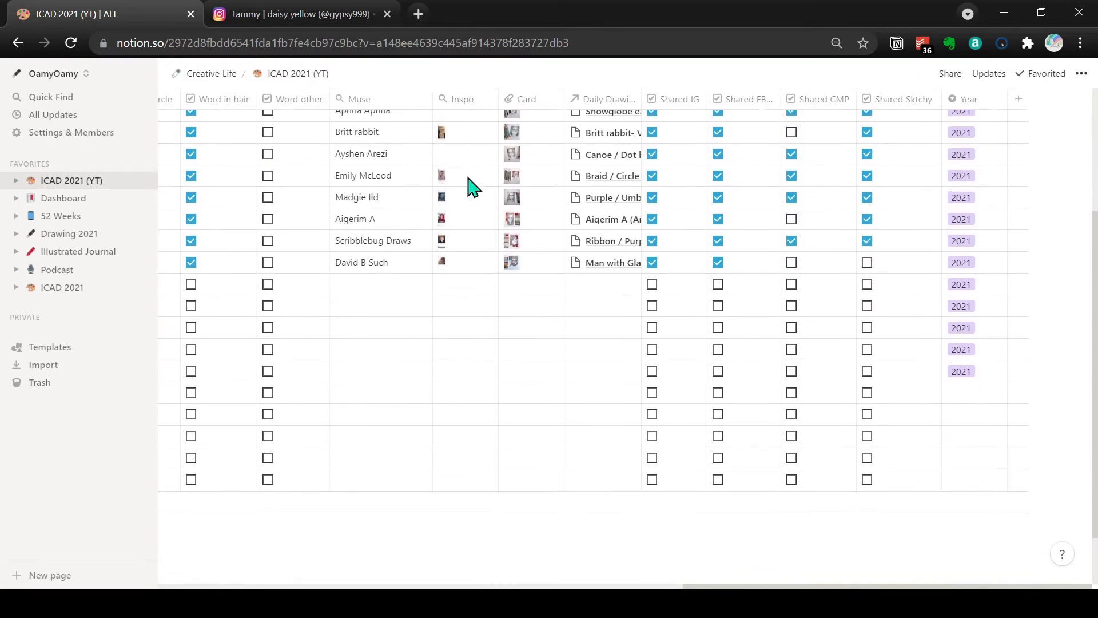
{"action": "scroll", "coordinate": [471, 186], "scroll_direction": "up", "scroll_amount": 3}
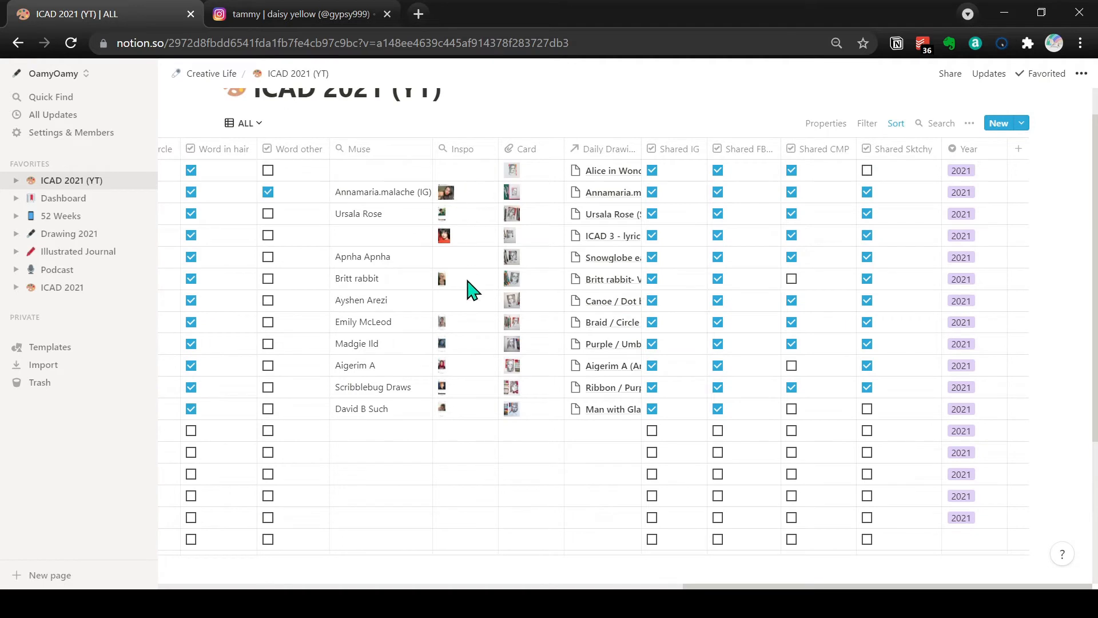
{"action": "scroll", "coordinate": [470, 289], "scroll_direction": "up", "scroll_amount": 1}
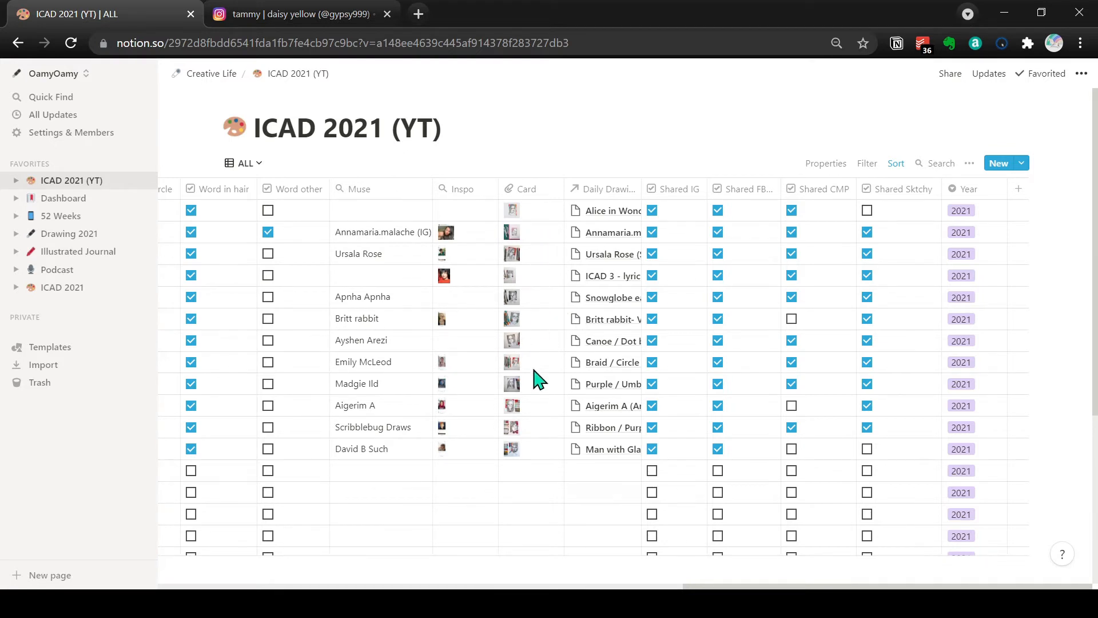
{"action": "scroll", "coordinate": [726, 275], "scroll_direction": "down", "scroll_amount": 1}
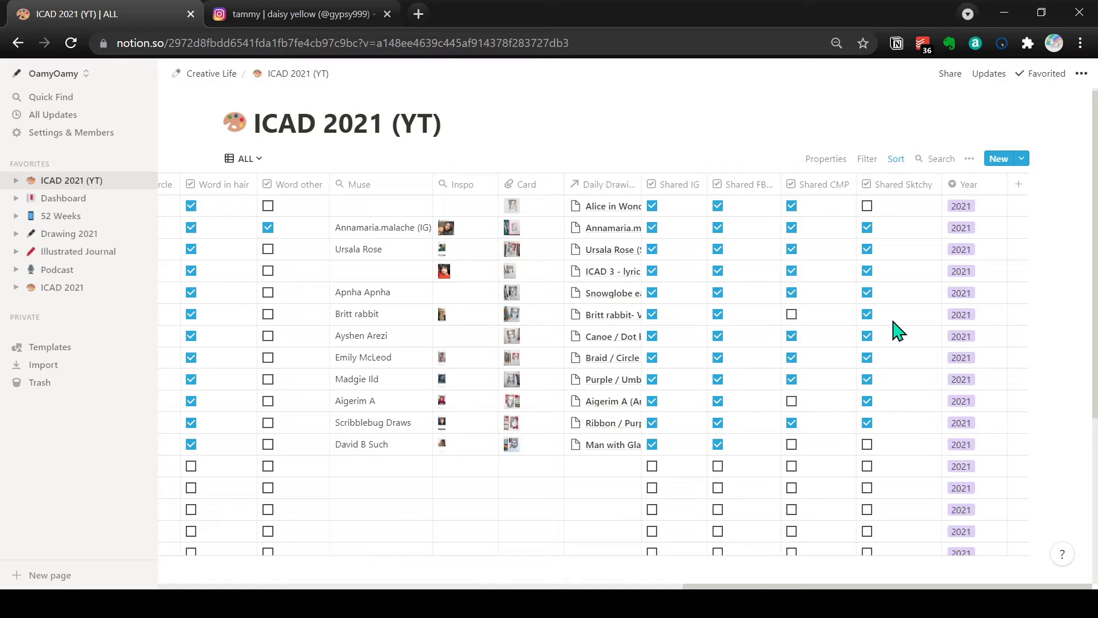
Switch the ICAD 2021 (YT) database from the ALL table to the Gallery view.
{"action": "scroll", "coordinate": [897, 331], "scroll_direction": "left", "scroll_amount": 10}
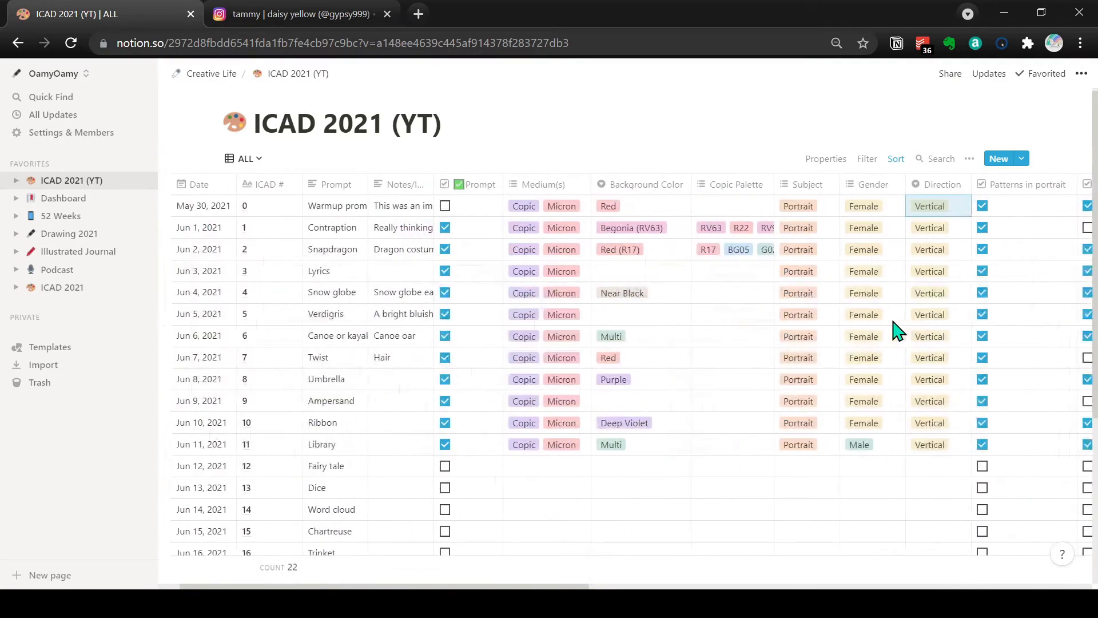
{"action": "scroll", "coordinate": [898, 331], "scroll_direction": "left", "scroll_amount": 1}
{"action": "left_click", "coordinate": [259, 166]}
{"action": "left_click", "coordinate": [257, 165]}
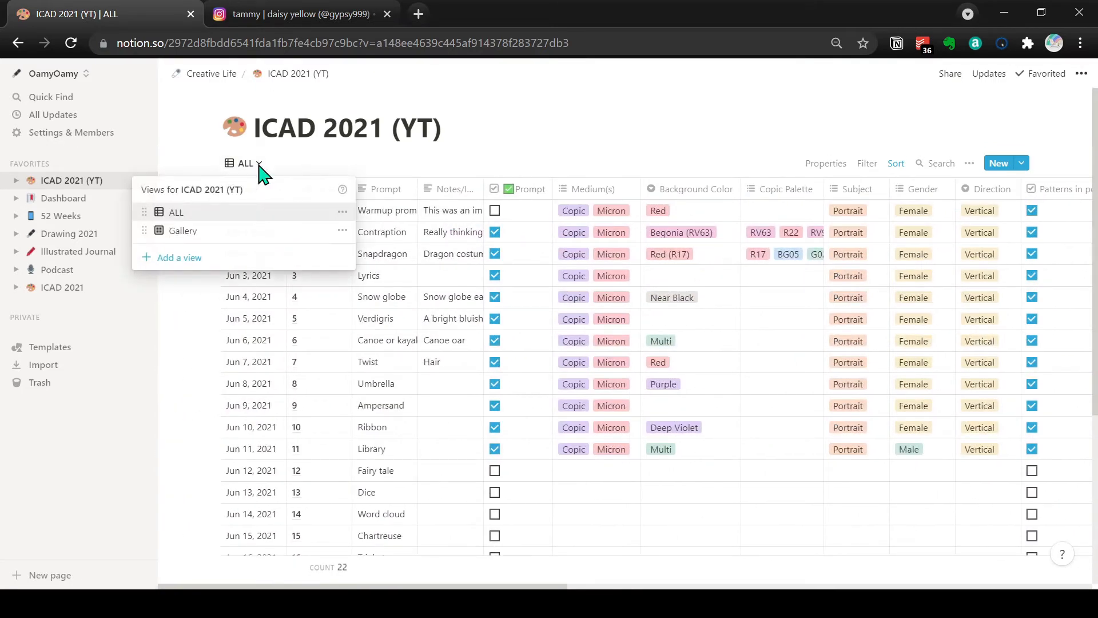
{"action": "left_click", "coordinate": [223, 234]}
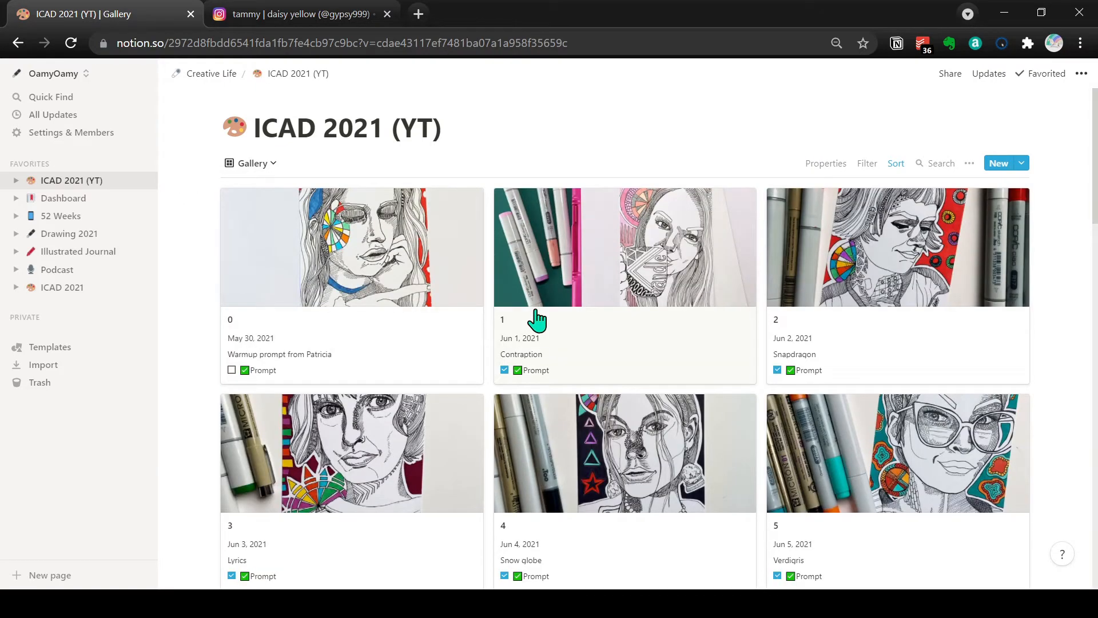
Look through the gallery cards' drawing previews, dates, prompts and prompt-used checkboxes.
{"action": "scroll", "coordinate": [537, 320], "scroll_direction": "down", "scroll_amount": 5}
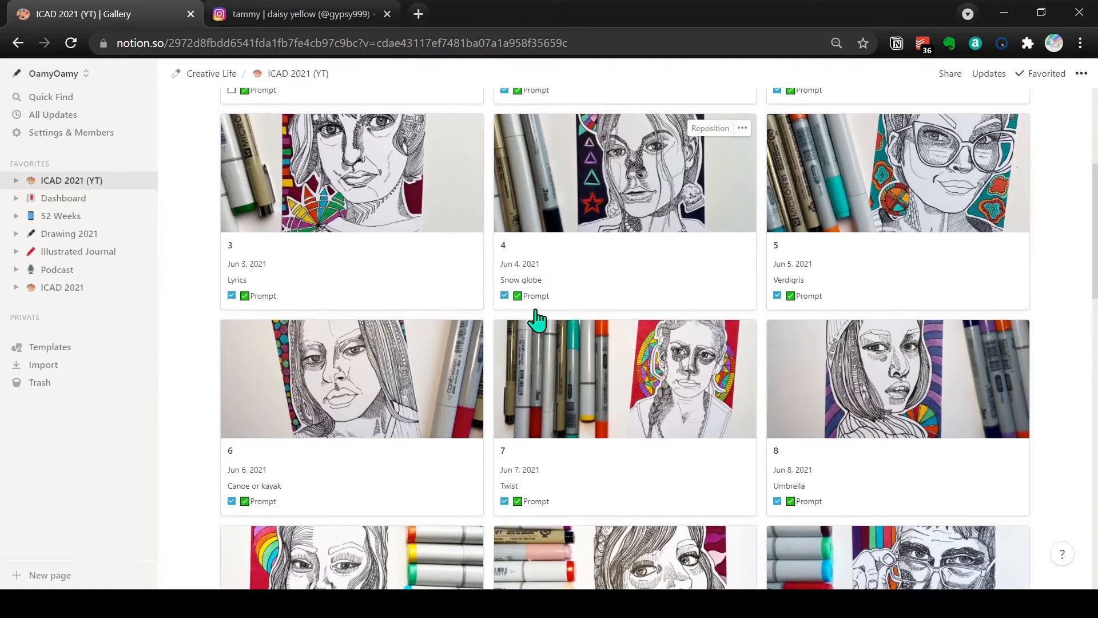
{"action": "scroll", "coordinate": [538, 320], "scroll_direction": "down", "scroll_amount": 5}
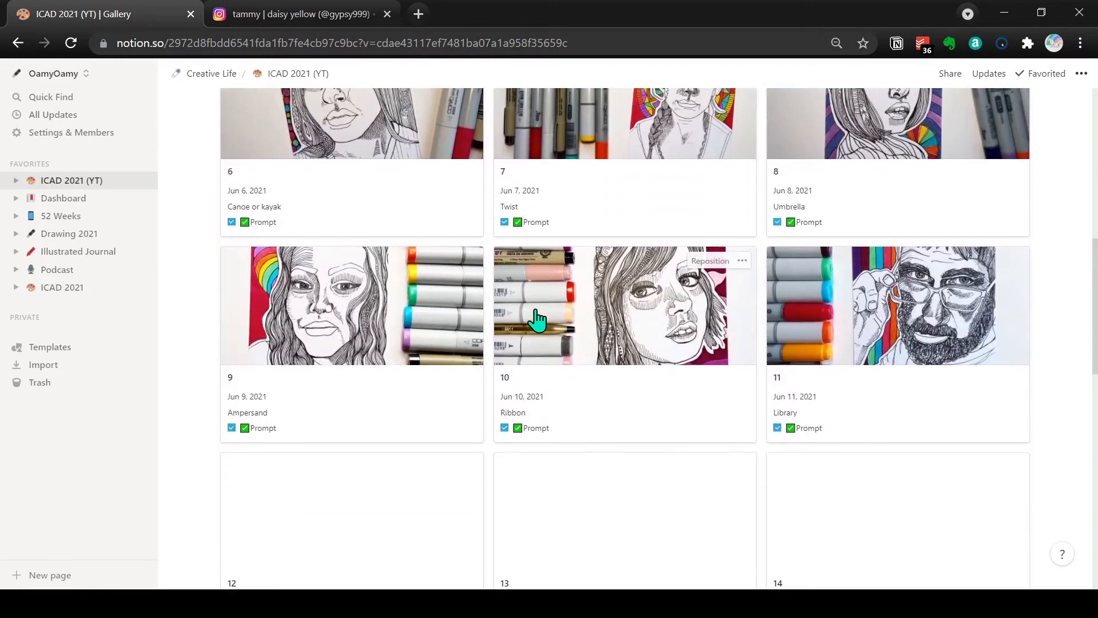
{"action": "scroll", "coordinate": [538, 320], "scroll_direction": "down", "scroll_amount": 2}
{"action": "scroll", "coordinate": [537, 321], "scroll_direction": "up", "scroll_amount": 1}
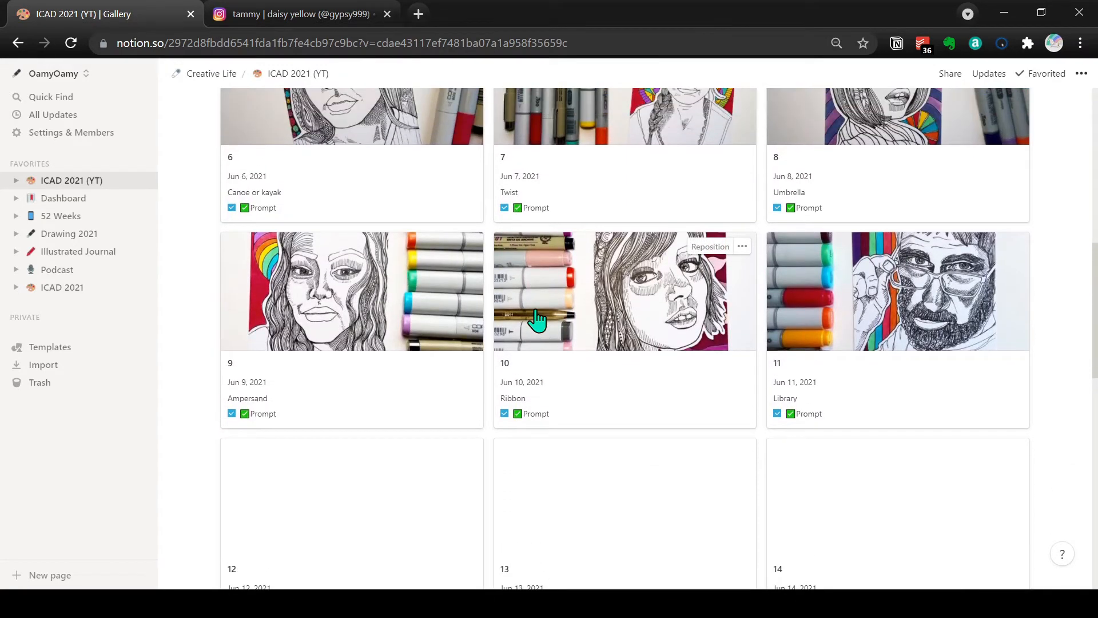
{"action": "scroll", "coordinate": [537, 320], "scroll_direction": "down", "scroll_amount": 2}
{"action": "scroll", "coordinate": [537, 320], "scroll_direction": "up", "scroll_amount": 6}
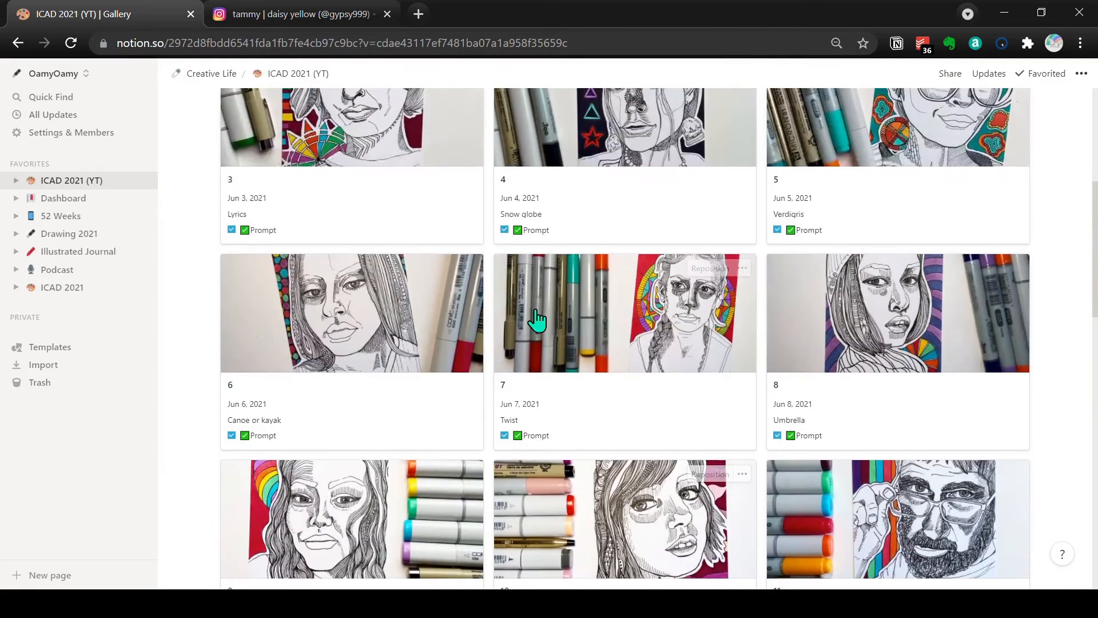
{"action": "scroll", "coordinate": [537, 321], "scroll_direction": "up", "scroll_amount": 6}
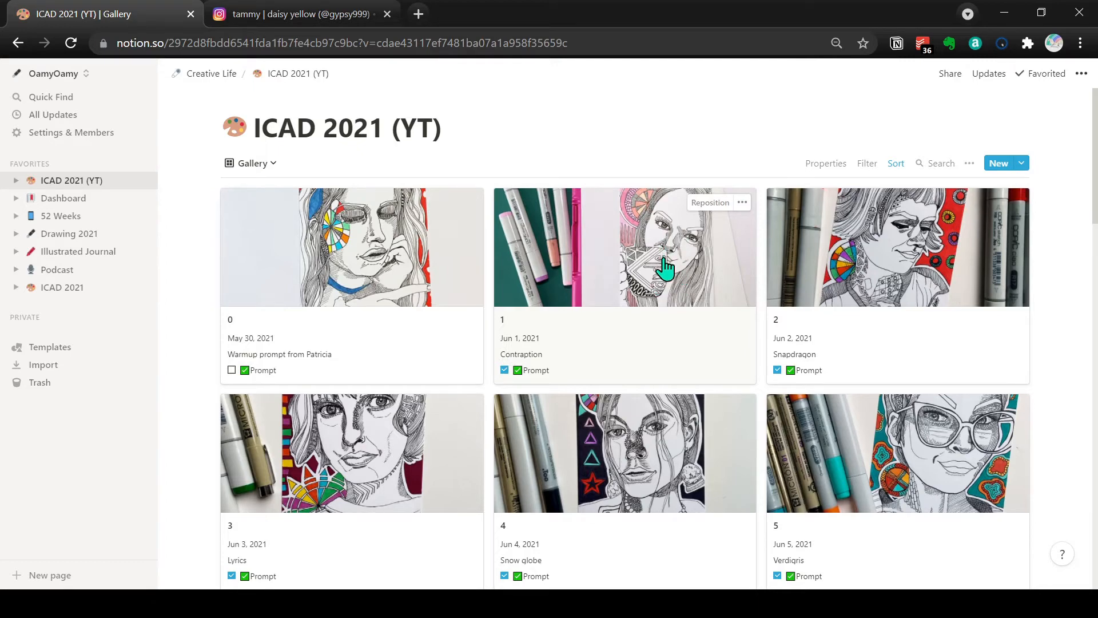
Open card 4, Snow globe, review its properties and page content, and close it.
{"action": "scroll", "coordinate": [633, 353], "scroll_direction": "down", "scroll_amount": 2}
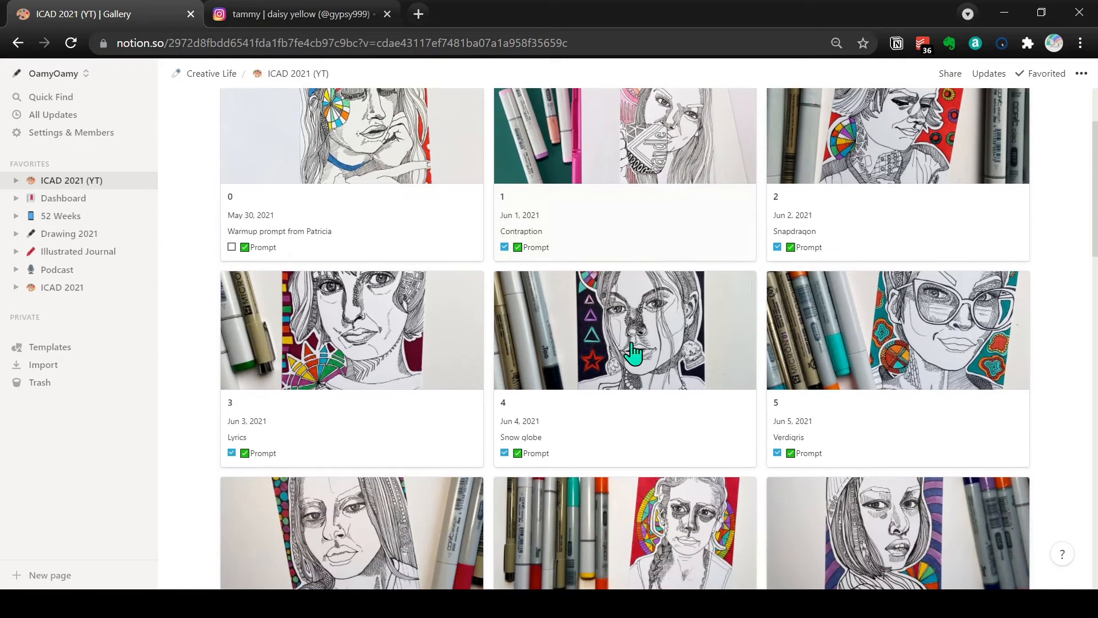
{"action": "left_click", "coordinate": [627, 350]}
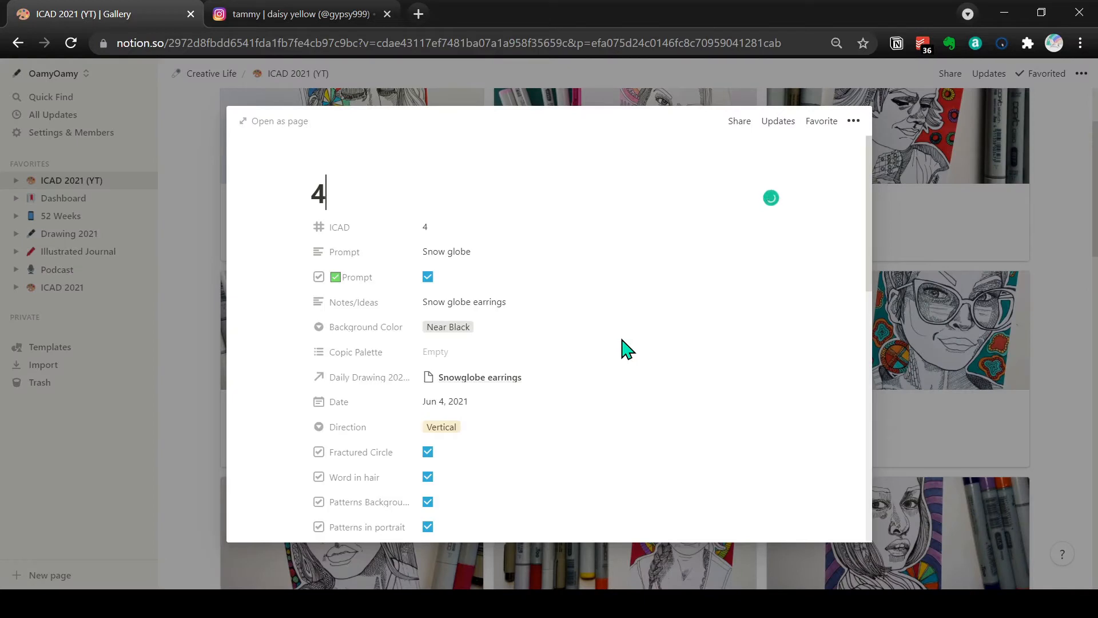
{"action": "scroll", "coordinate": [562, 264], "scroll_direction": "down", "scroll_amount": 5}
{"action": "scroll", "coordinate": [563, 264], "scroll_direction": "down", "scroll_amount": 3}
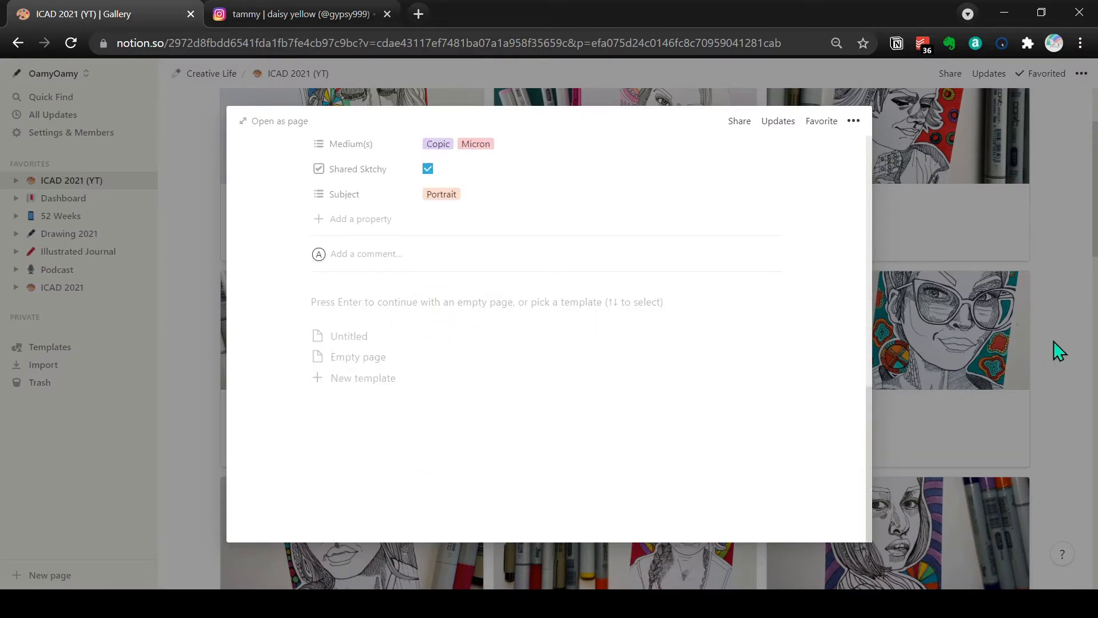
{"action": "left_click", "coordinate": [1069, 338]}
Set the Gallery view's card size to Small and look over the cards at that size.
{"action": "scroll", "coordinate": [760, 290], "scroll_direction": "down", "scroll_amount": 3}
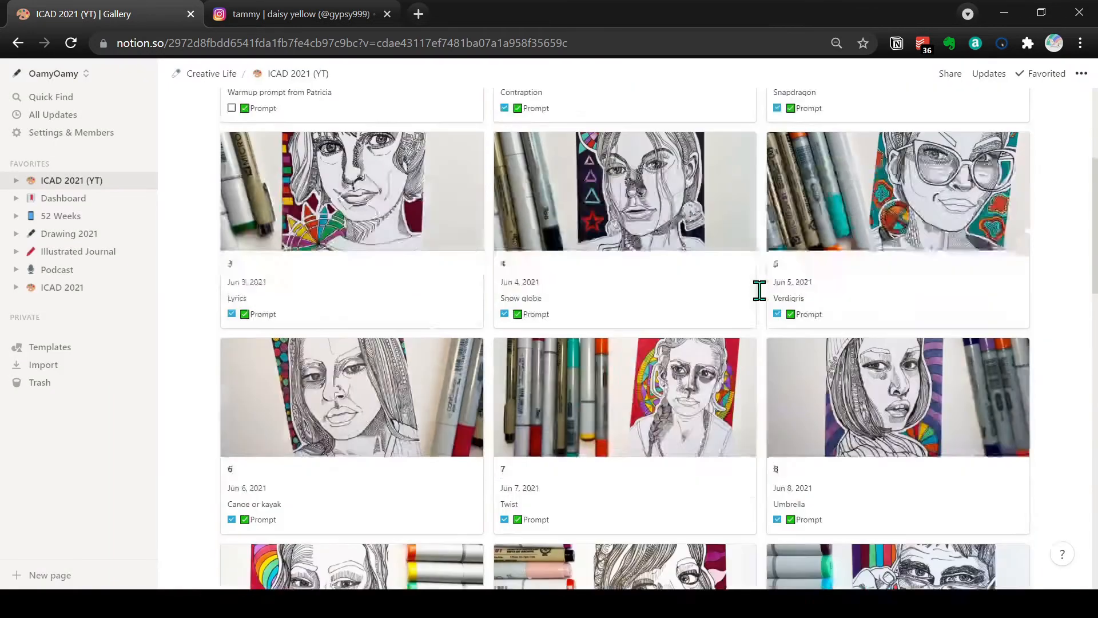
{"action": "scroll", "coordinate": [760, 289], "scroll_direction": "down", "scroll_amount": 3}
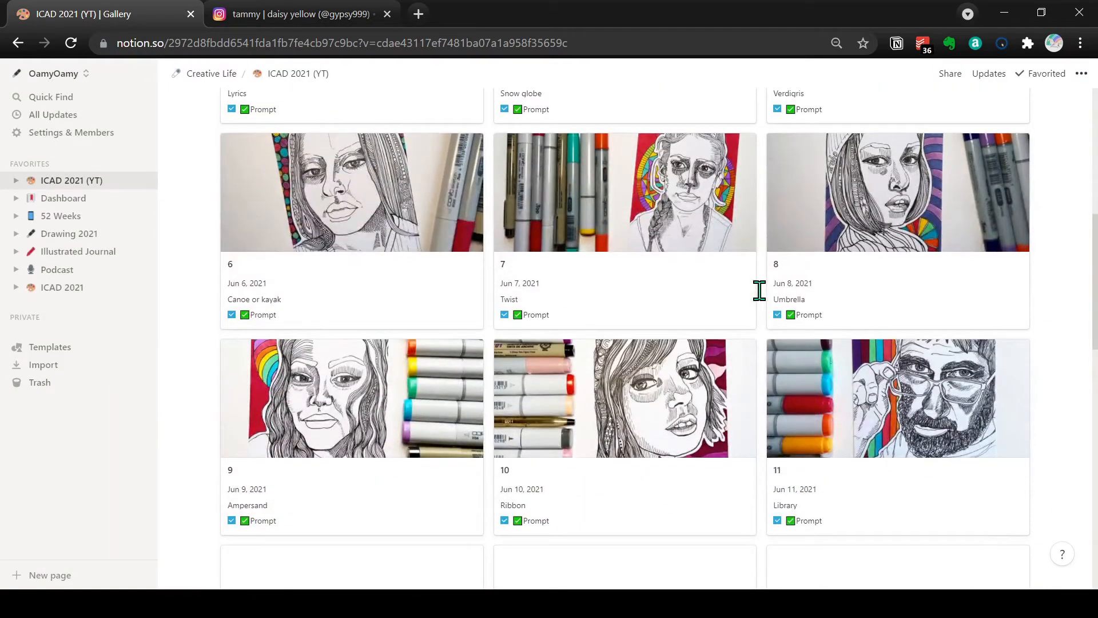
{"action": "scroll", "coordinate": [758, 289], "scroll_direction": "up", "scroll_amount": 8}
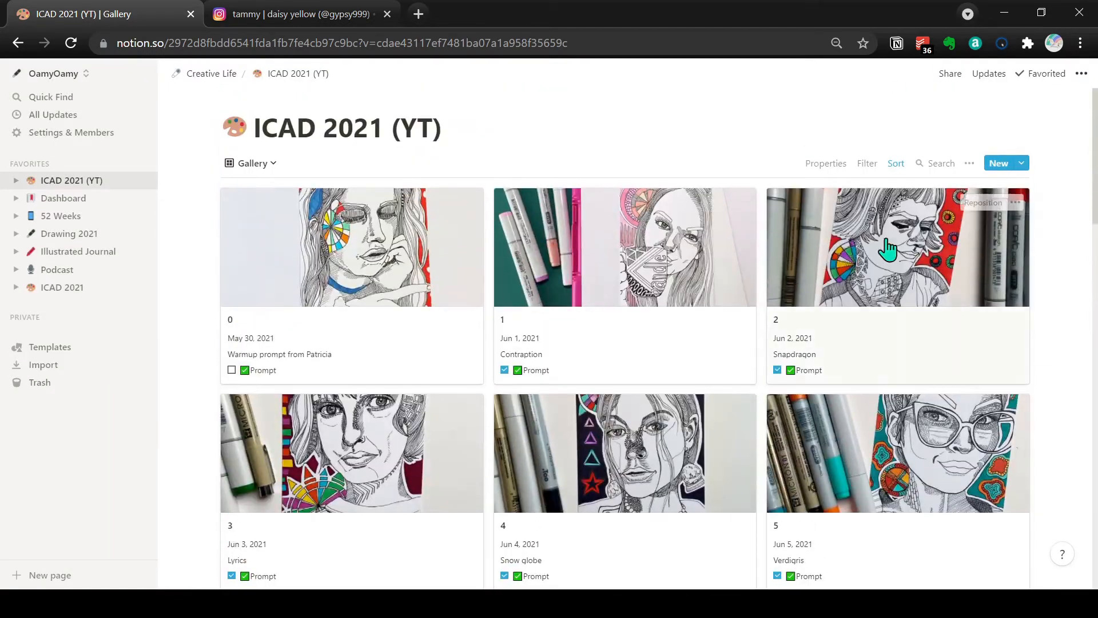
{"action": "left_click", "coordinate": [969, 164]}
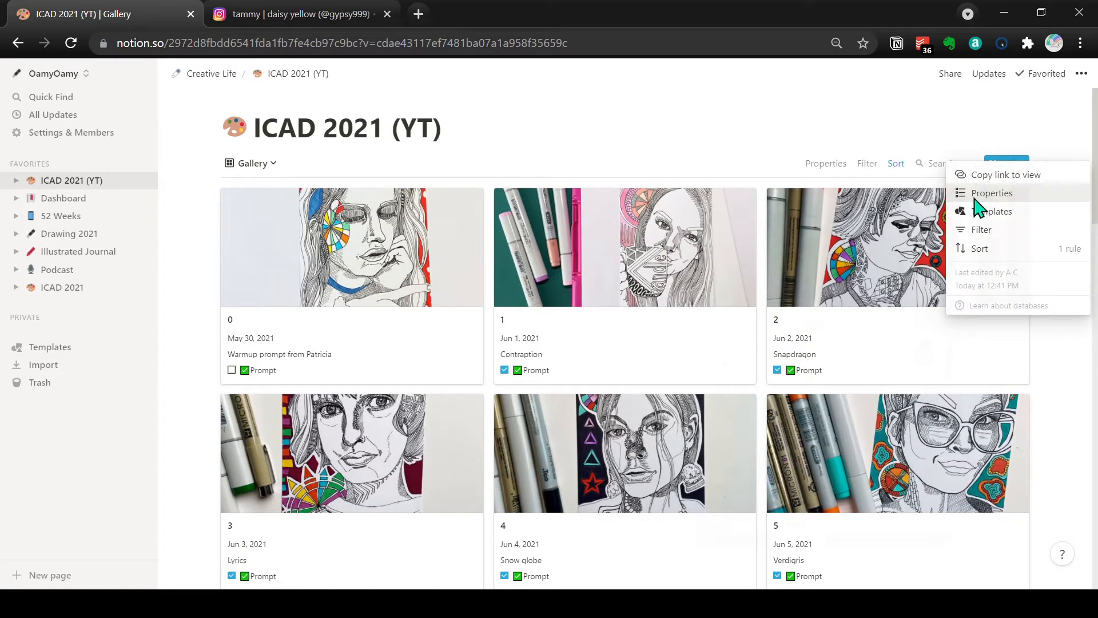
{"action": "left_click", "coordinate": [975, 194]}
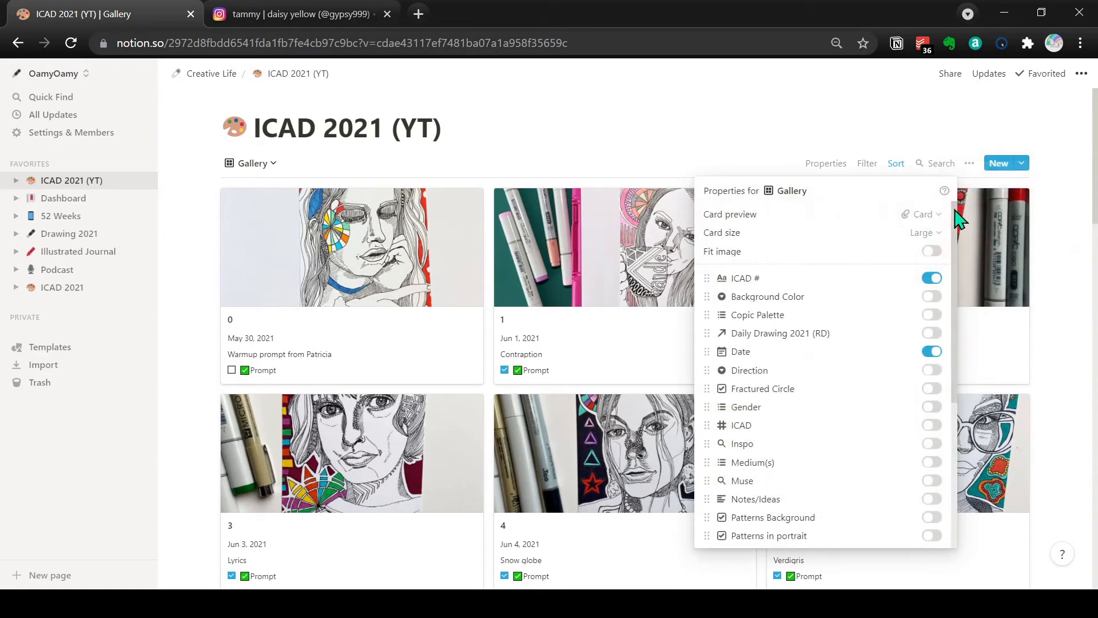
{"action": "left_click", "coordinate": [927, 234]}
{"action": "left_click", "coordinate": [836, 258]}
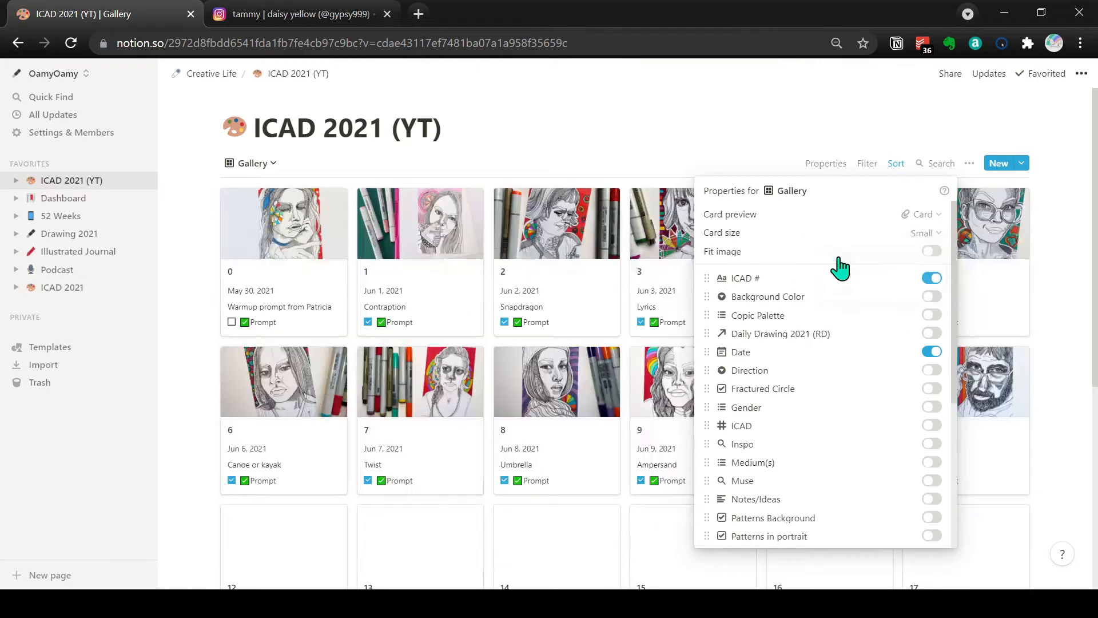
{"action": "left_click", "coordinate": [656, 129]}
{"action": "scroll", "coordinate": [721, 455], "scroll_direction": "down", "scroll_amount": 5}
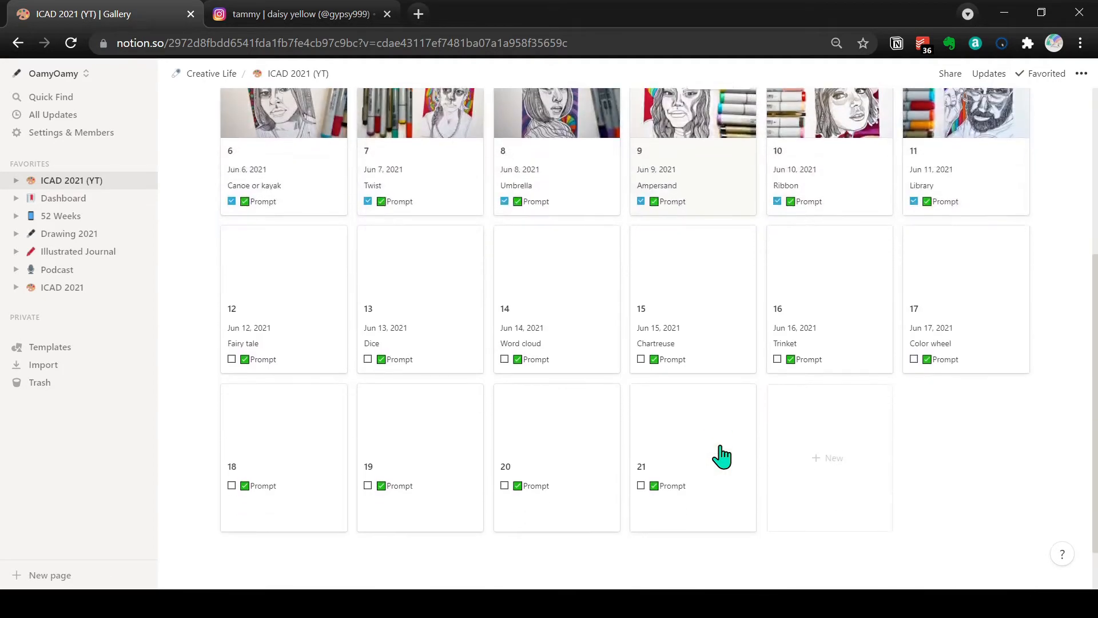
{"action": "scroll", "coordinate": [722, 454], "scroll_direction": "up", "scroll_amount": 5}
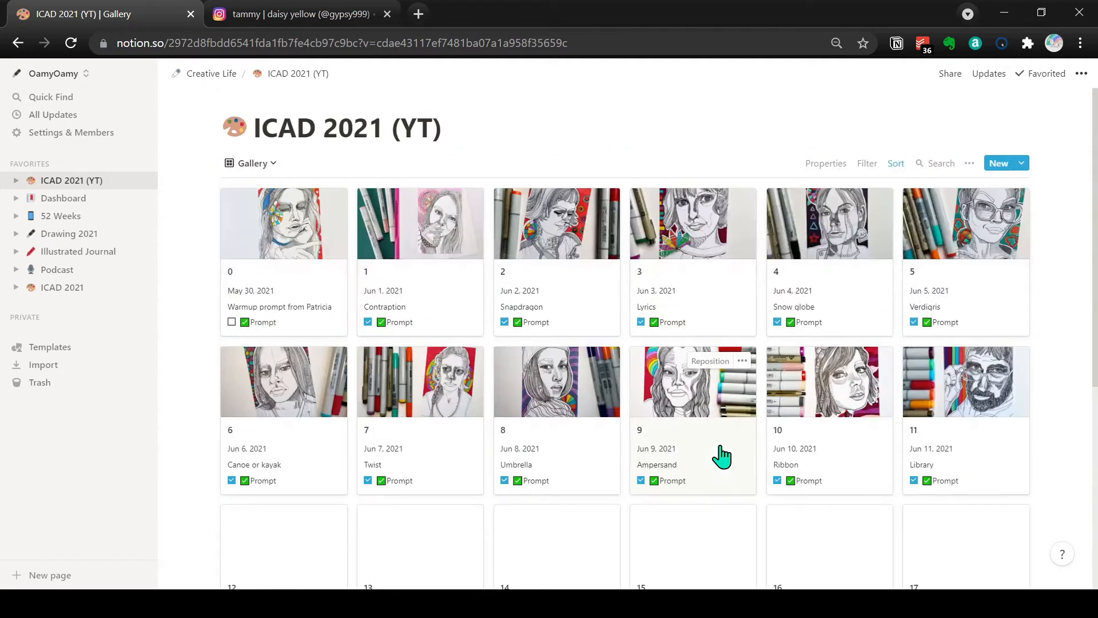
Turn on Fit image for the Gallery view's card previews.
{"action": "left_click", "coordinate": [969, 166]}
{"action": "left_click", "coordinate": [972, 199]}
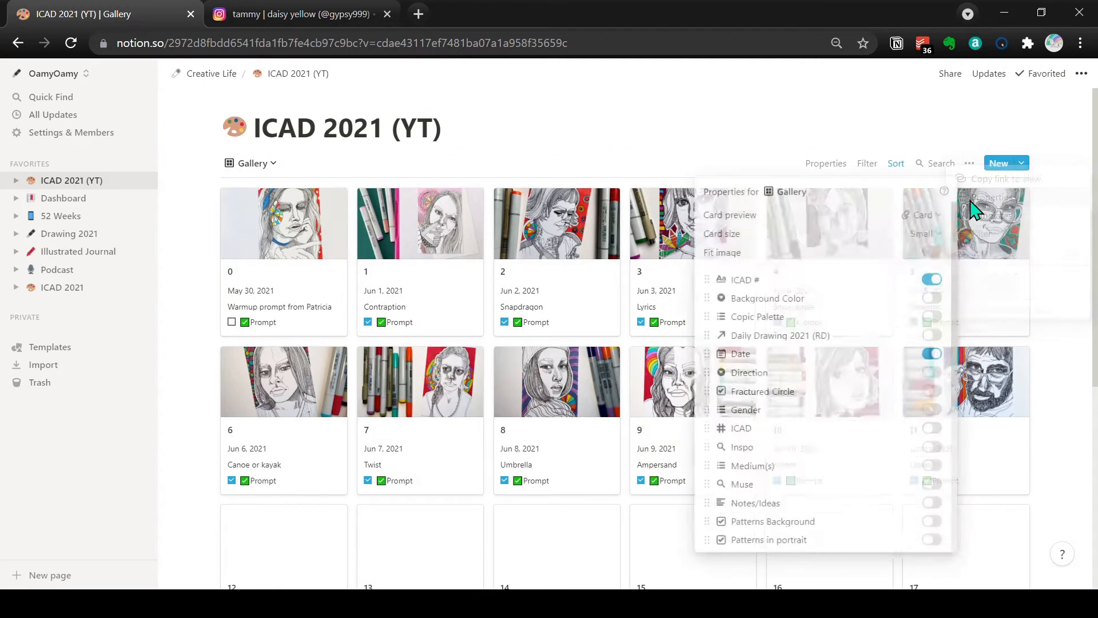
{"action": "left_click", "coordinate": [932, 252]}
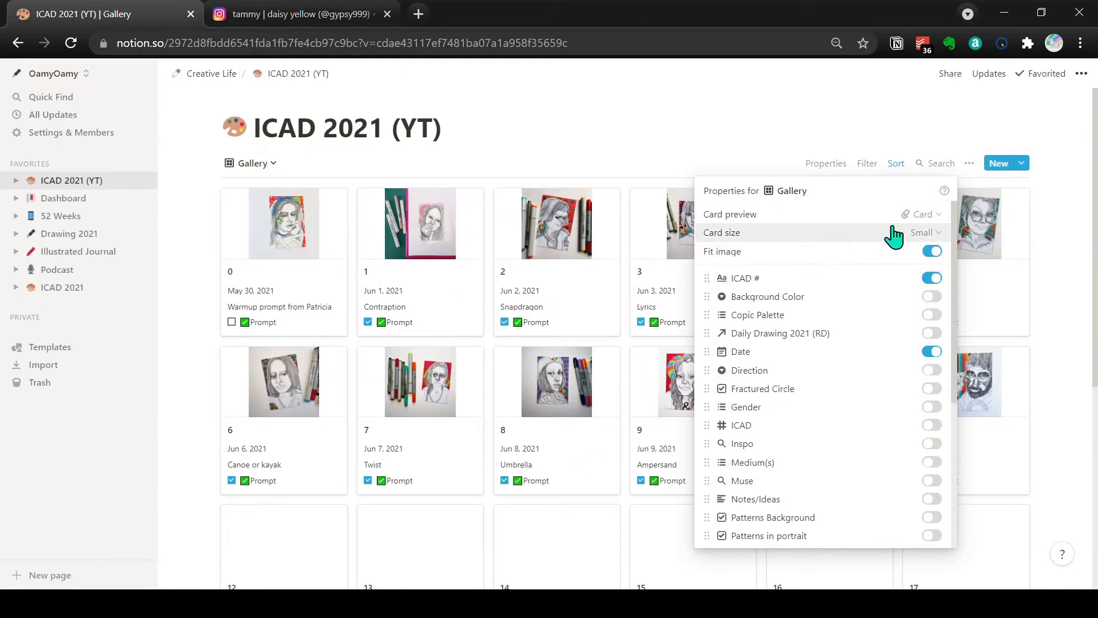
Set the Gallery view's card size to Medium and turn Fit image off.
{"action": "left_click", "coordinate": [924, 235]}
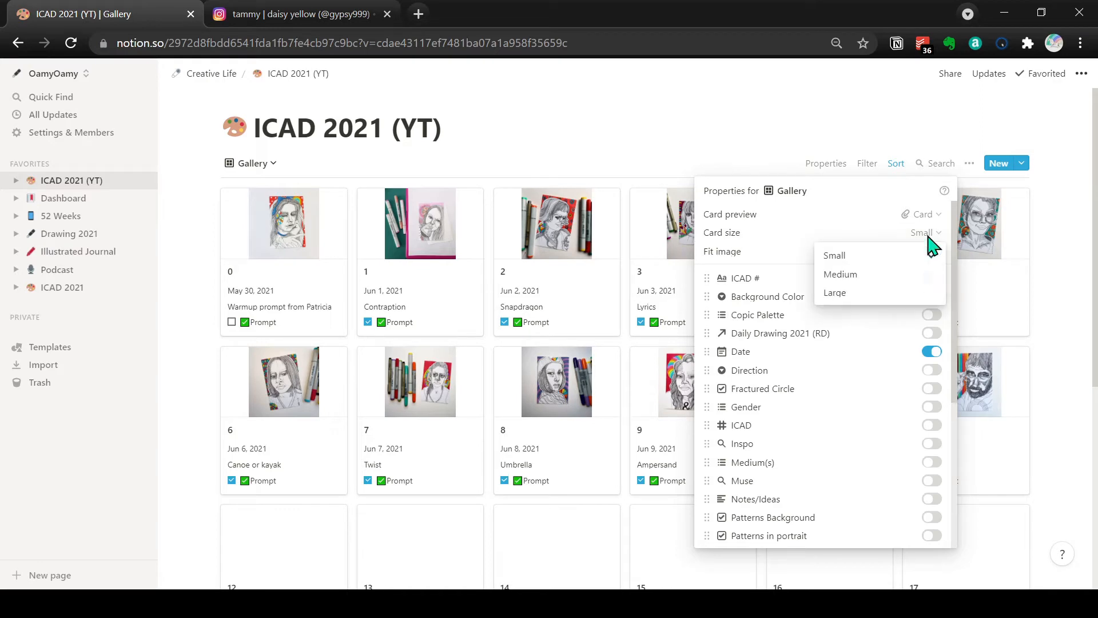
{"action": "left_click", "coordinate": [888, 281]}
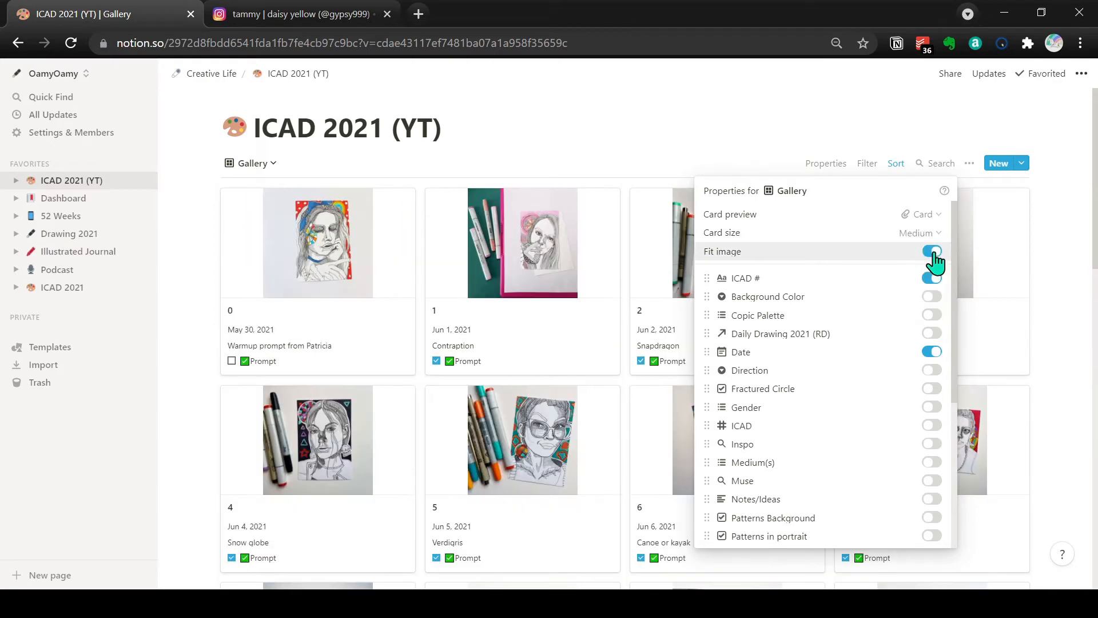
{"action": "left_click", "coordinate": [932, 252]}
{"action": "left_click", "coordinate": [653, 134]}
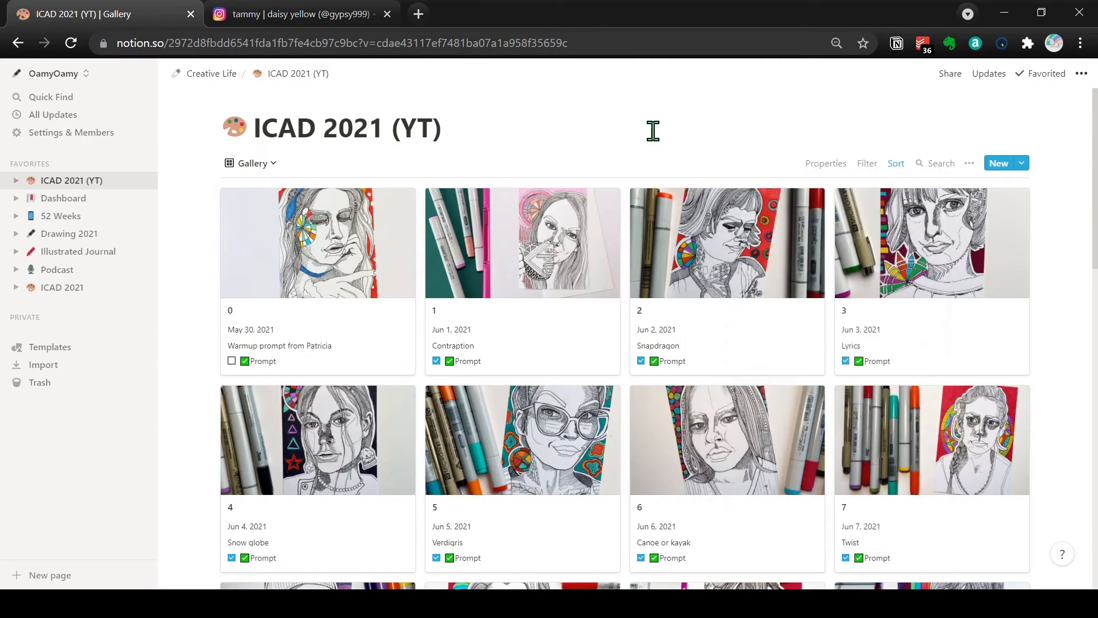
{"action": "scroll", "coordinate": [668, 204], "scroll_direction": "down", "scroll_amount": 5}
{"action": "scroll", "coordinate": [668, 204], "scroll_direction": "up", "scroll_amount": 5}
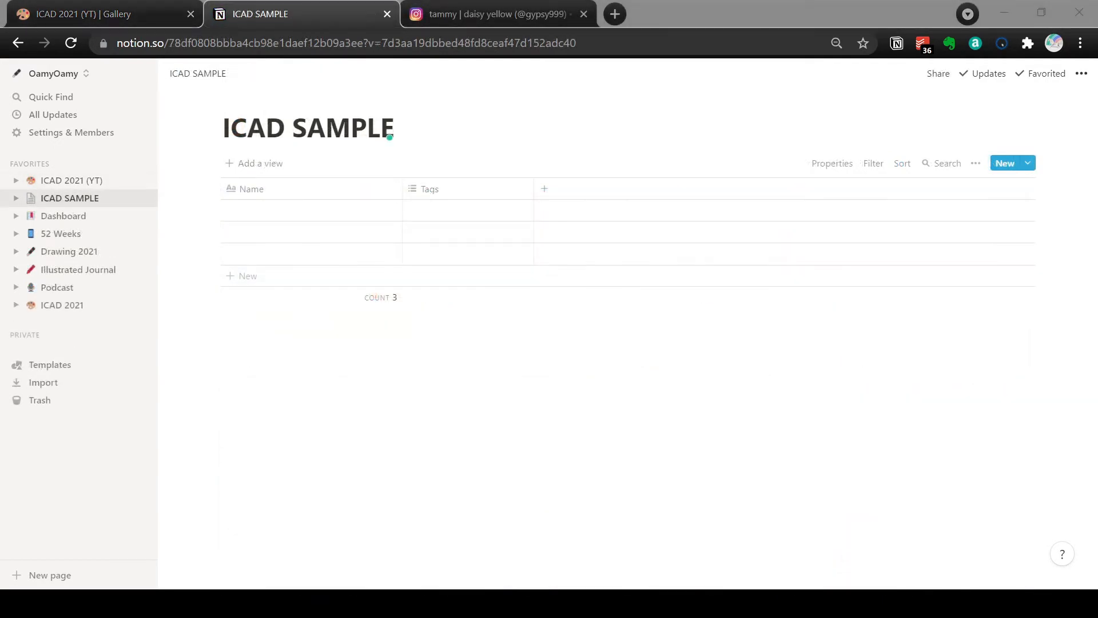
Add an icon to the ICAD SAMPLE page and set it to the framed picture emoji, searching for "art".
{"action": "mouse_move", "coordinate": [275, 108]}
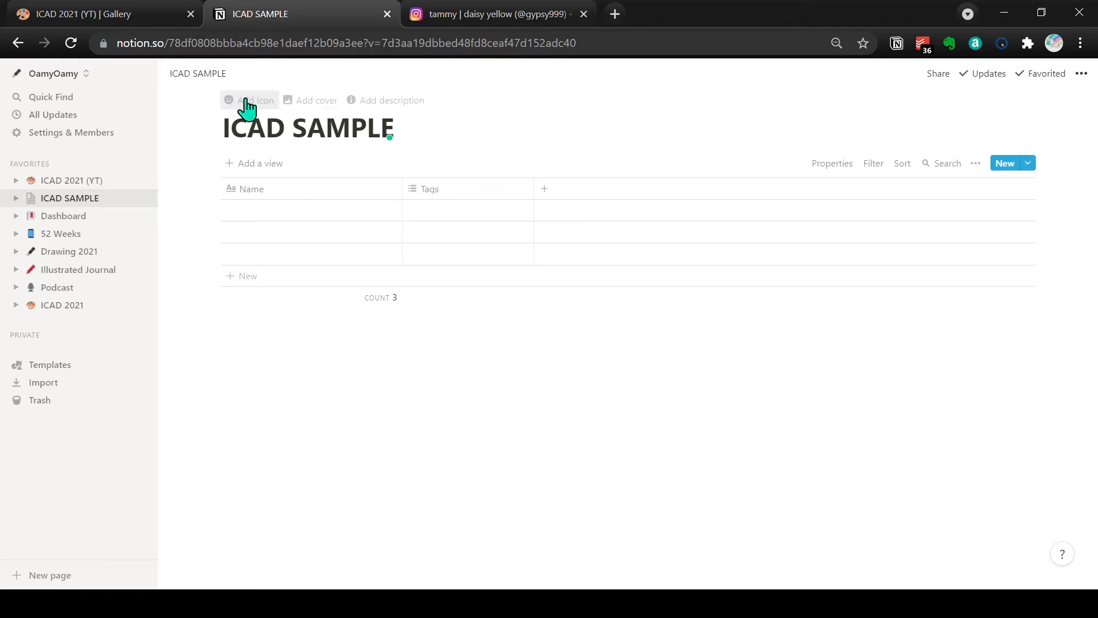
{"action": "left_click", "coordinate": [247, 102]}
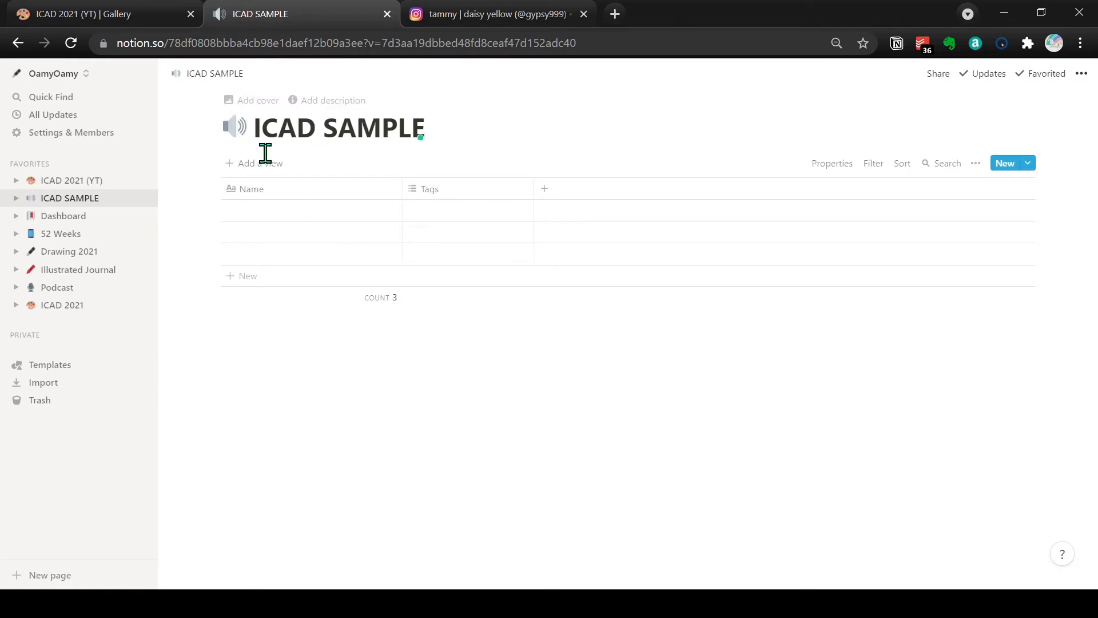
{"action": "left_click", "coordinate": [236, 132]}
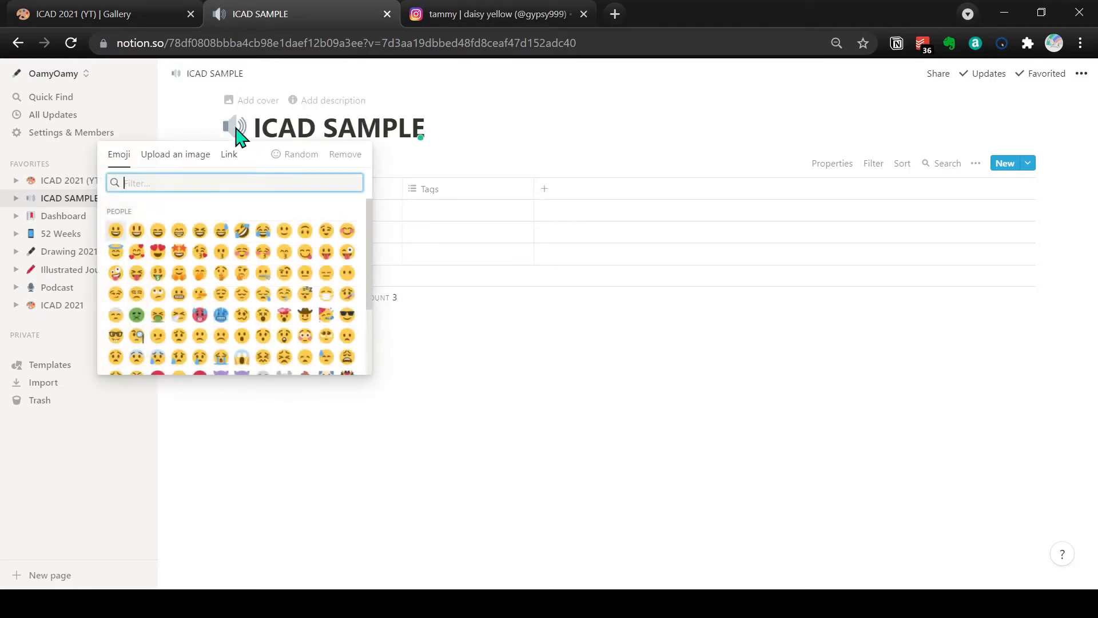
{"action": "type", "text": "ease"}
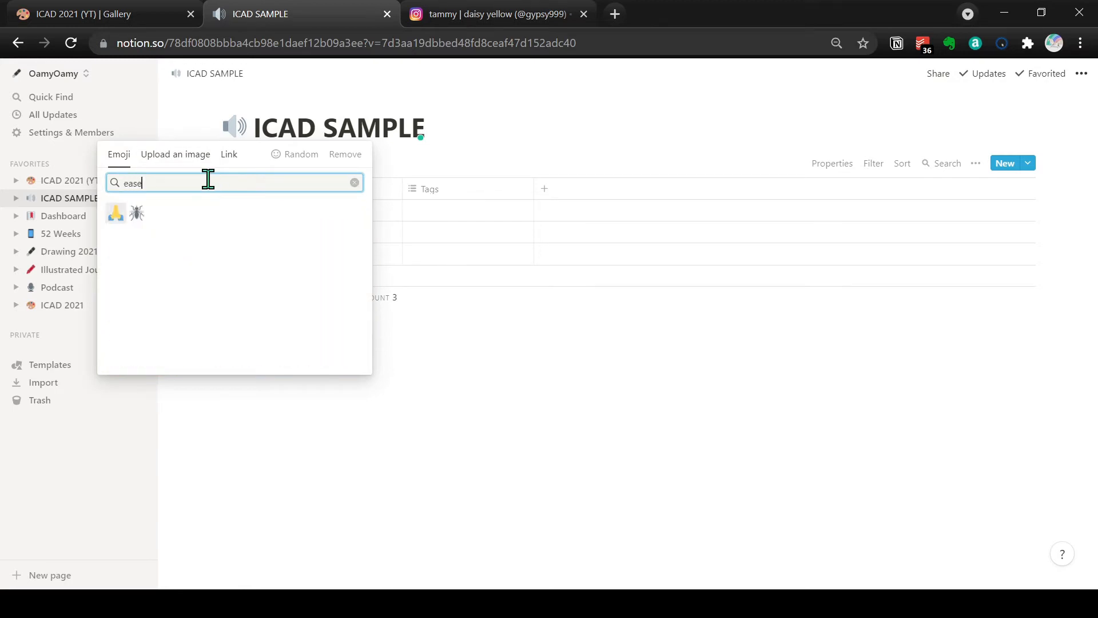
{"action": "key", "text": "BackSpace"}
{"action": "key", "text": "BackSpace"}
{"action": "key", "text": "BackSpace"}
{"action": "key", "text": "BackSpace"}
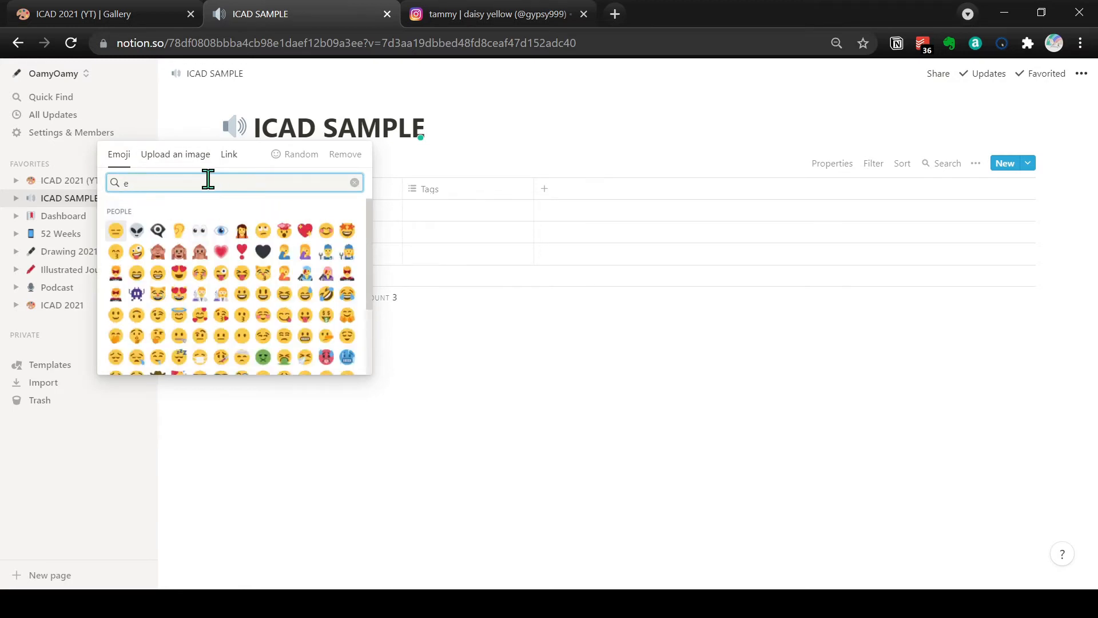
{"action": "type", "text": "art"}
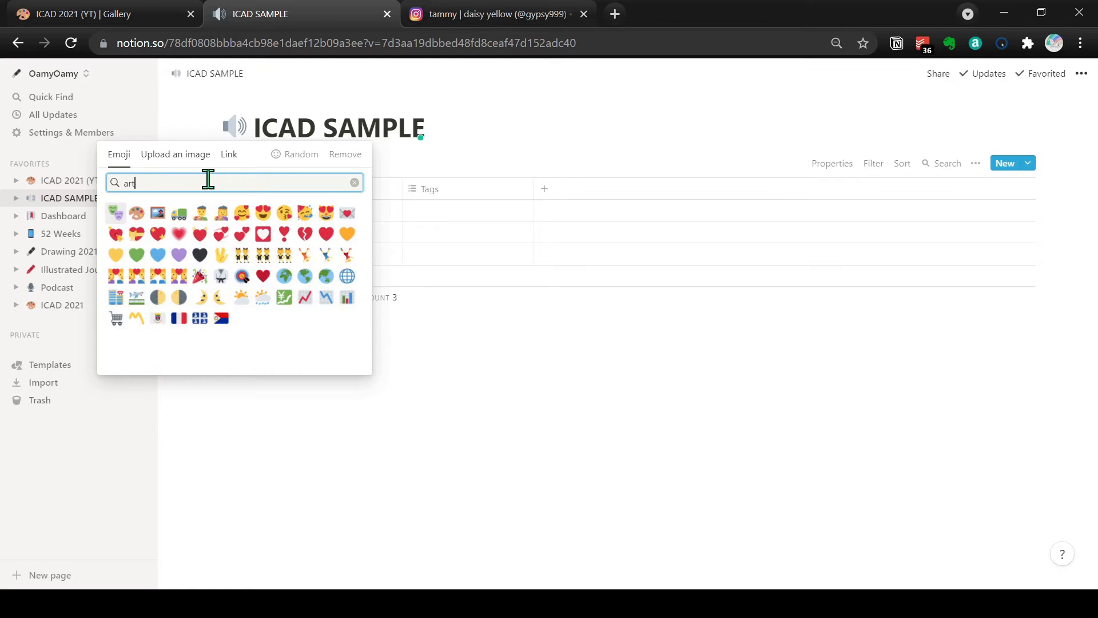
{"action": "left_click", "coordinate": [157, 213]}
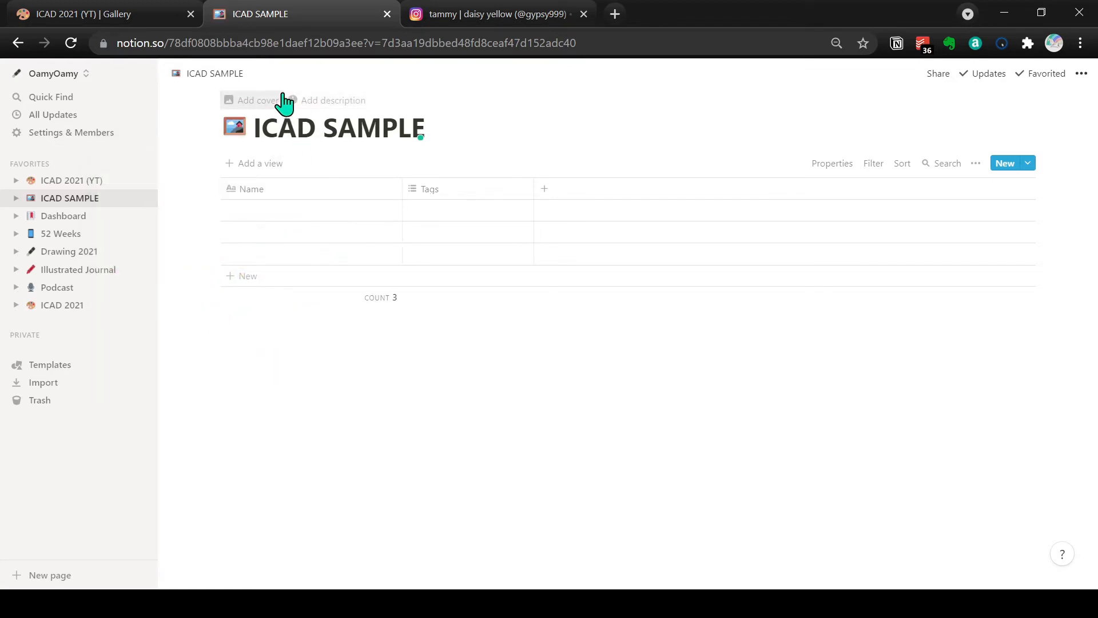
Add a cover to the ICAD SAMPLE page, using the painted rainbow artwork from an Unsplash search for "rainbow".
{"action": "left_click", "coordinate": [255, 107]}
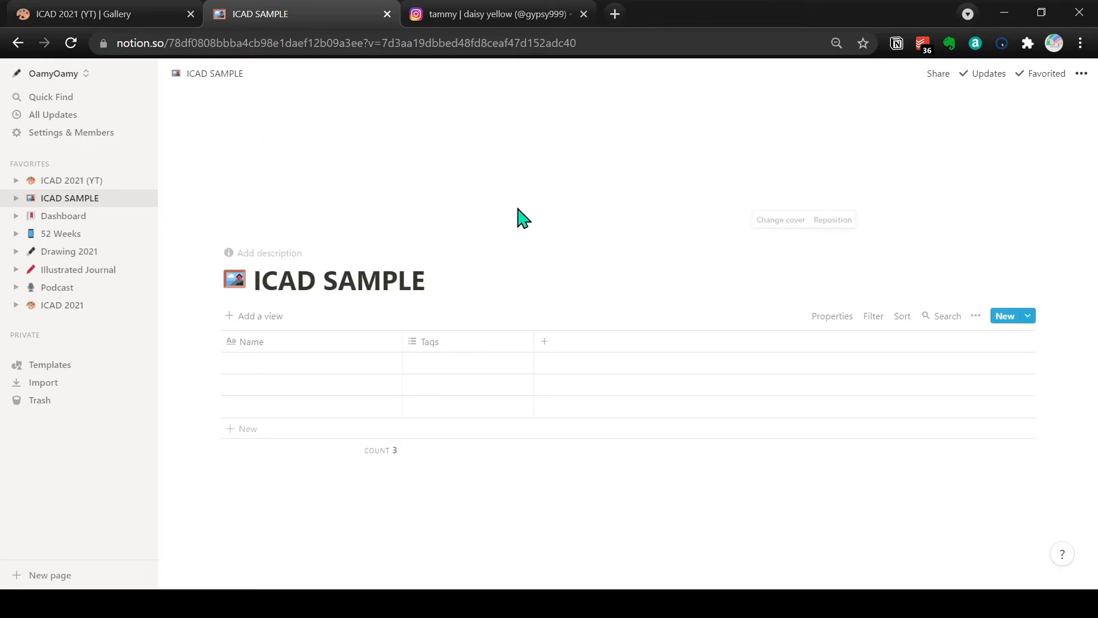
{"action": "left_click", "coordinate": [789, 224]}
{"action": "type", "text": "rainbow"}
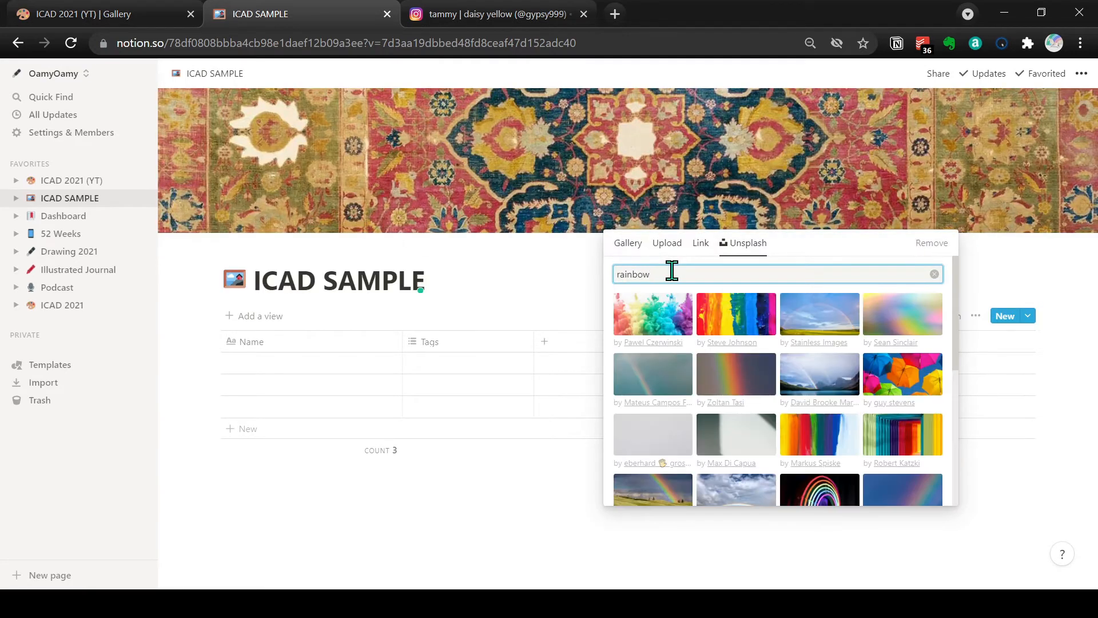
{"action": "scroll", "coordinate": [757, 345], "scroll_direction": "down", "scroll_amount": 2}
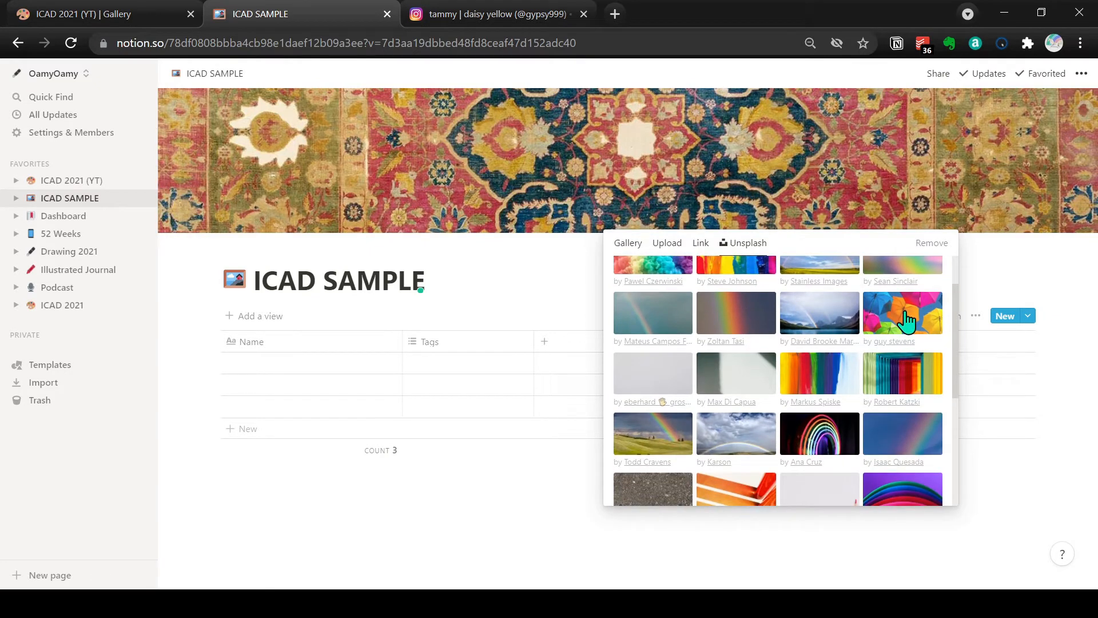
{"action": "scroll", "coordinate": [900, 317], "scroll_direction": "down", "scroll_amount": 3}
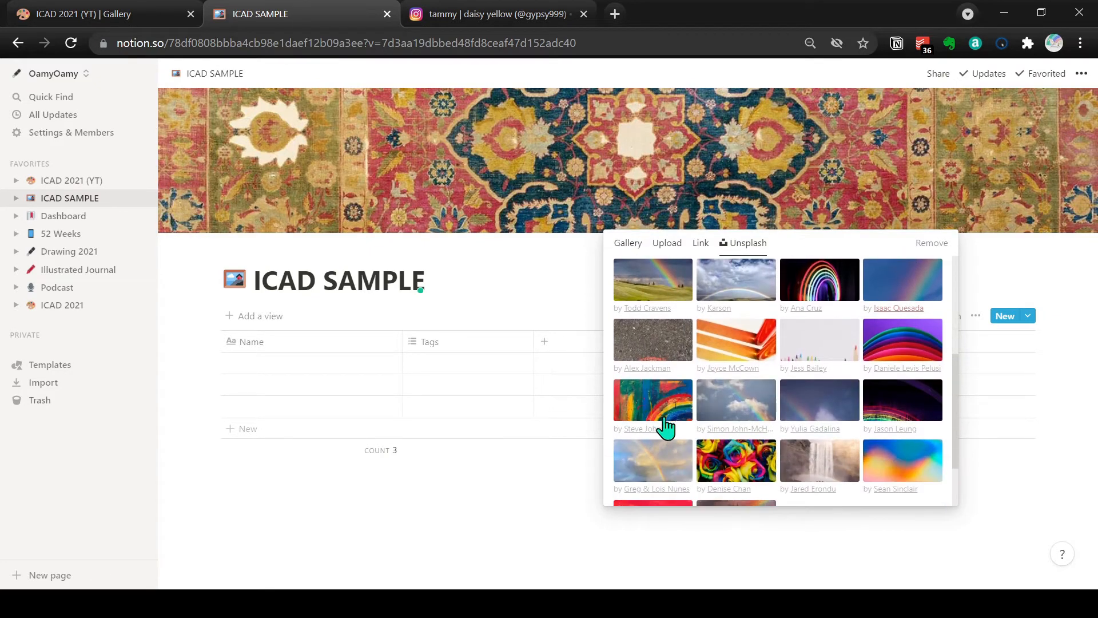
{"action": "left_click", "coordinate": [648, 407]}
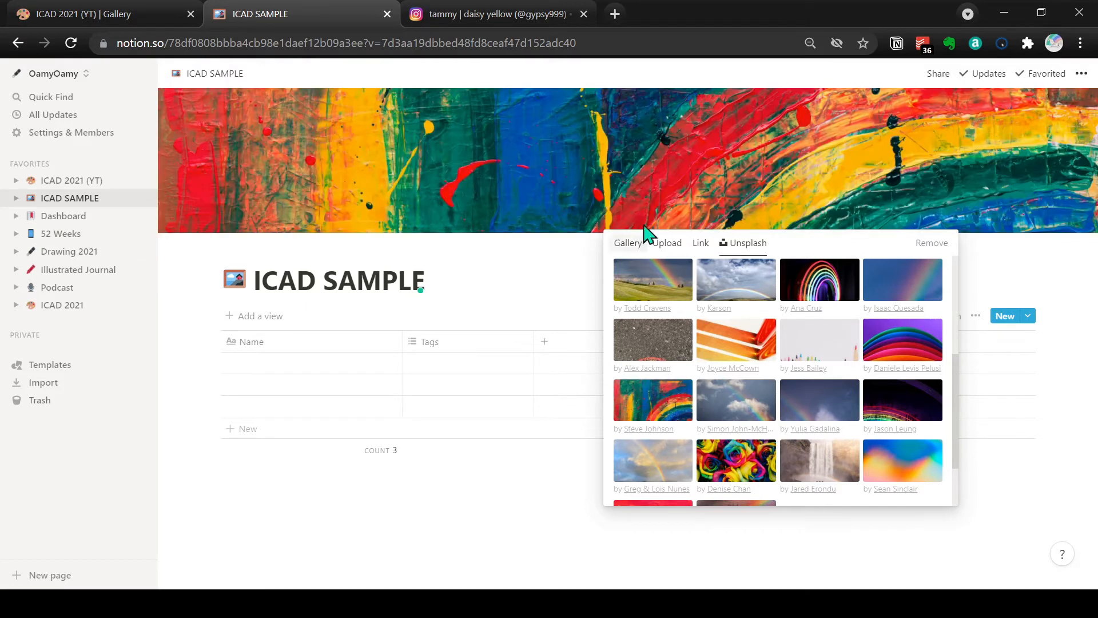
{"action": "left_click", "coordinate": [518, 537]}
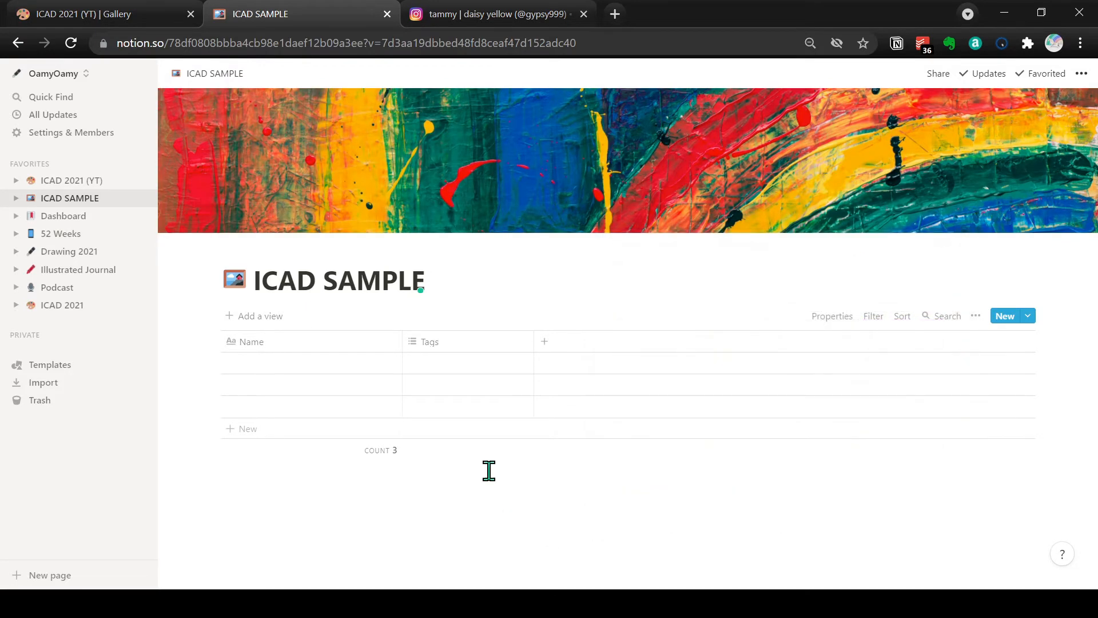
Rename the table's Name property as Prompt.
{"action": "left_click", "coordinate": [291, 343]}
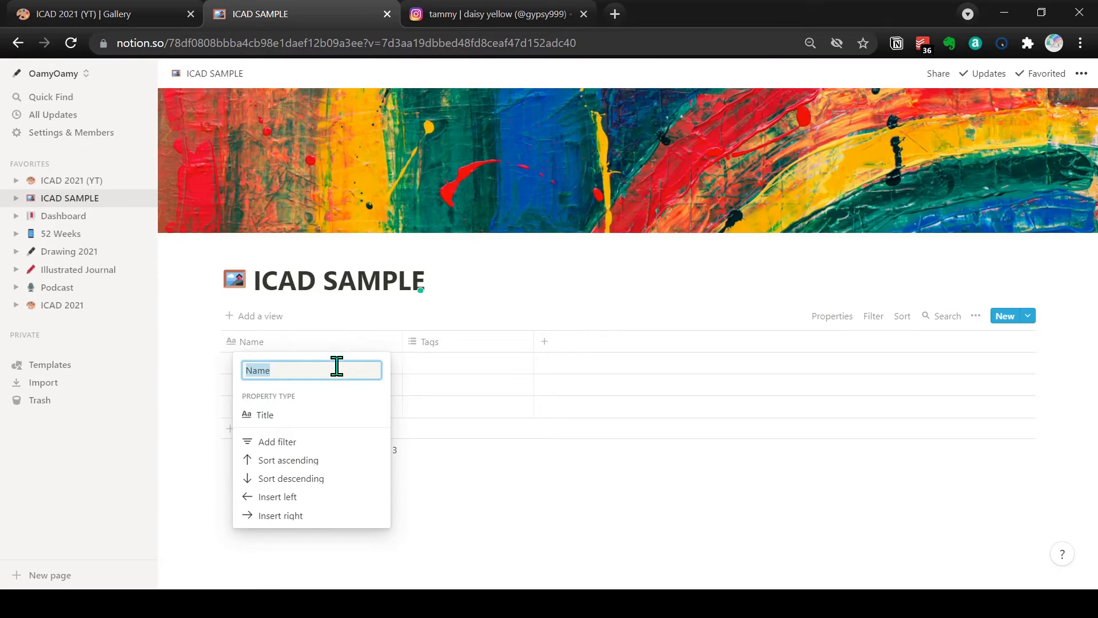
{"action": "type", "text": "Prompt"}
{"action": "key", "text": "Return"}
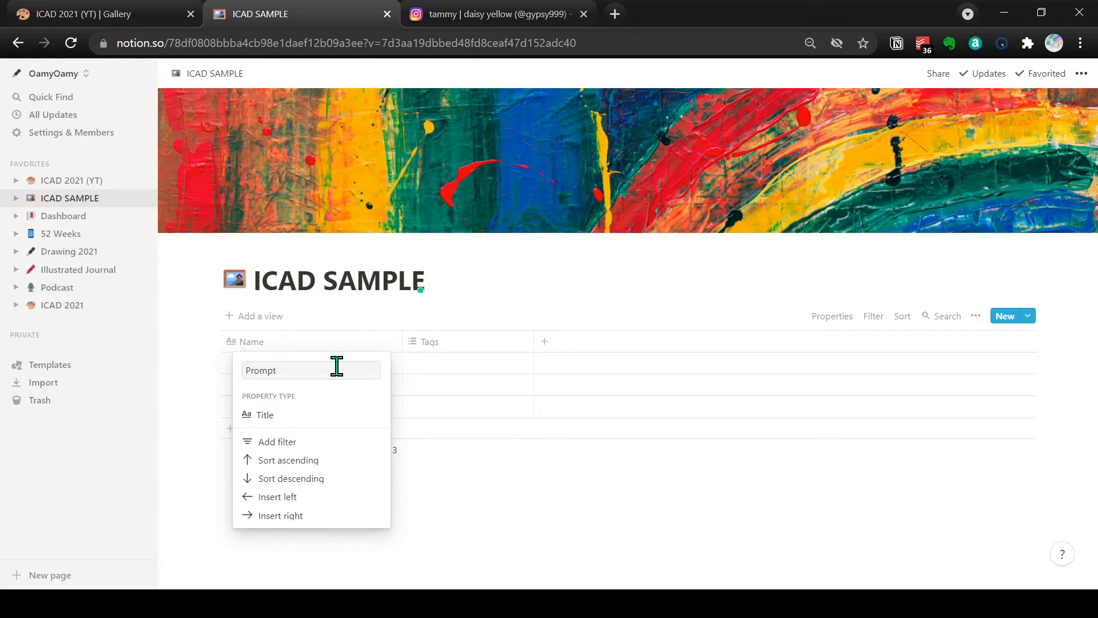
{"action": "left_click", "coordinate": [481, 311]}
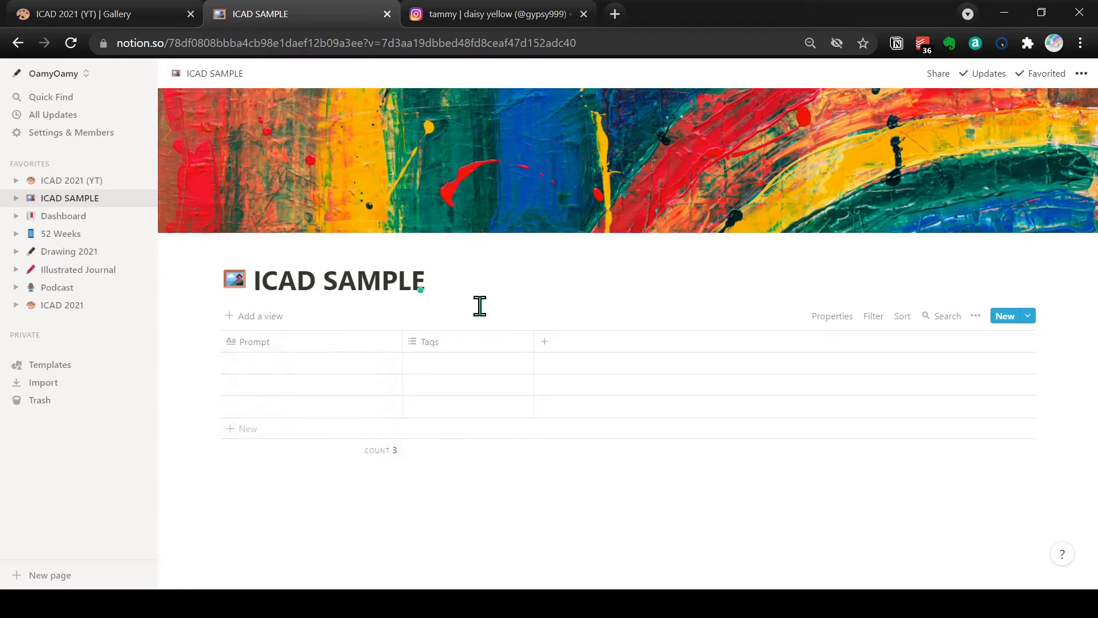
Enter "Charteuse" as the prompt in the table's first row.
{"action": "left_click", "coordinate": [265, 363]}
{"action": "type", "text": "Charteu"}
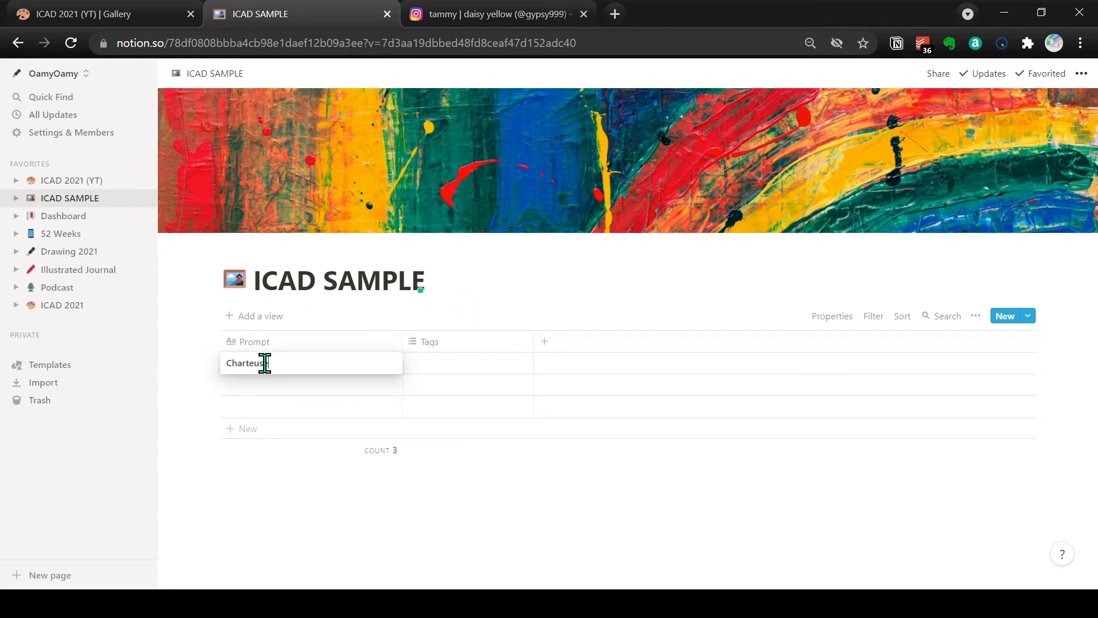
{"action": "type", "text": "se"}
{"action": "key", "text": "Tab"}
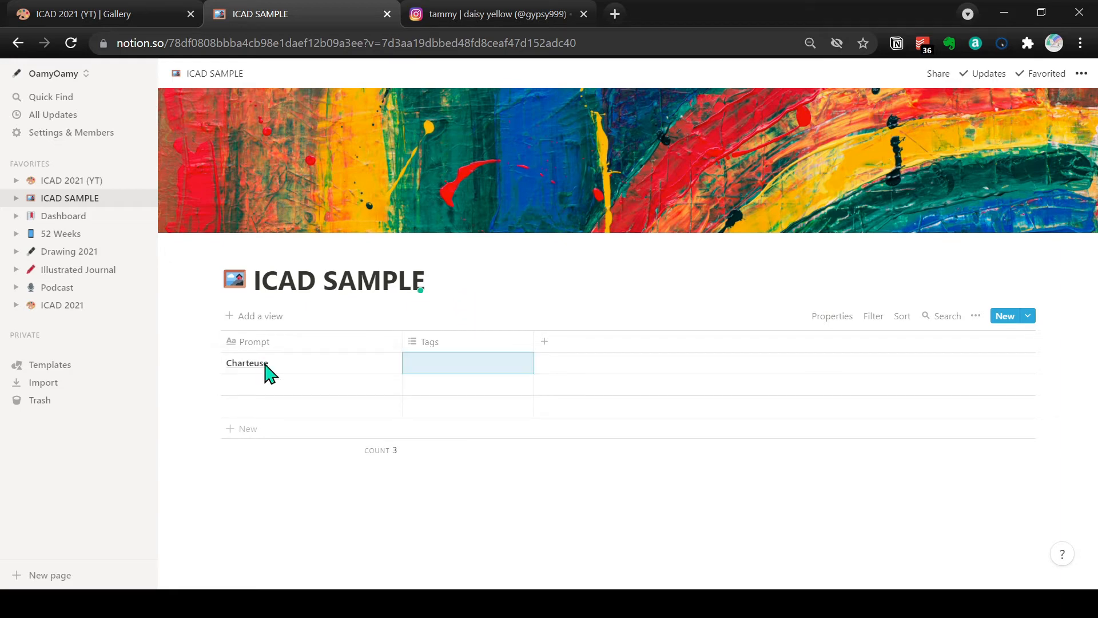
Rename the Tags property as Number and change its property type to Number.
{"action": "left_click", "coordinate": [455, 342]}
{"action": "mouse_move", "coordinate": [492, 142]}
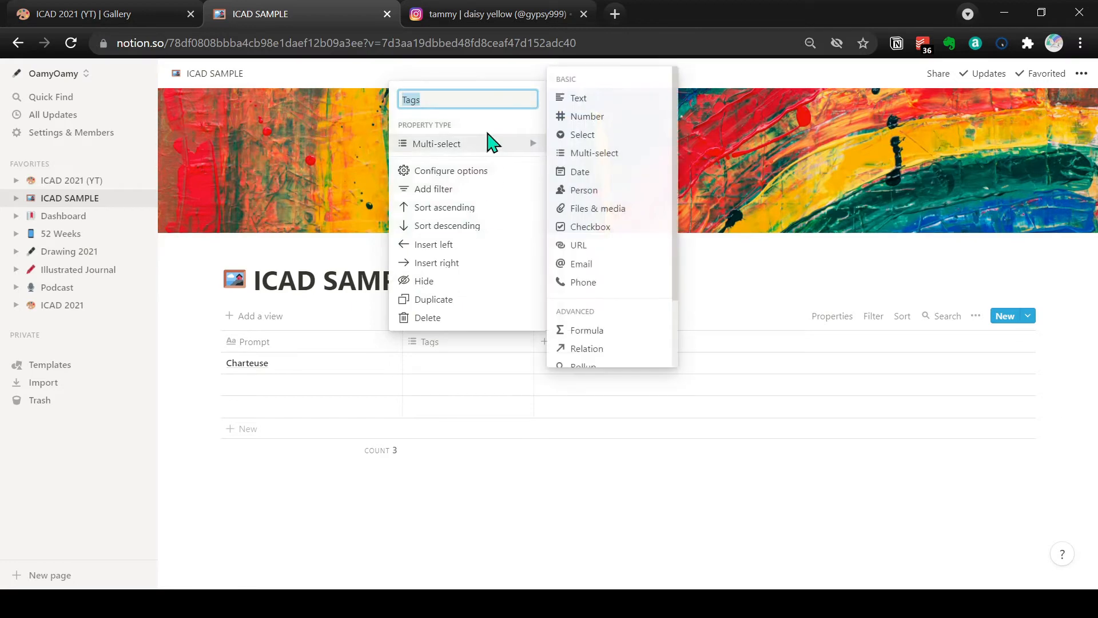
{"action": "left_click", "coordinate": [452, 99]}
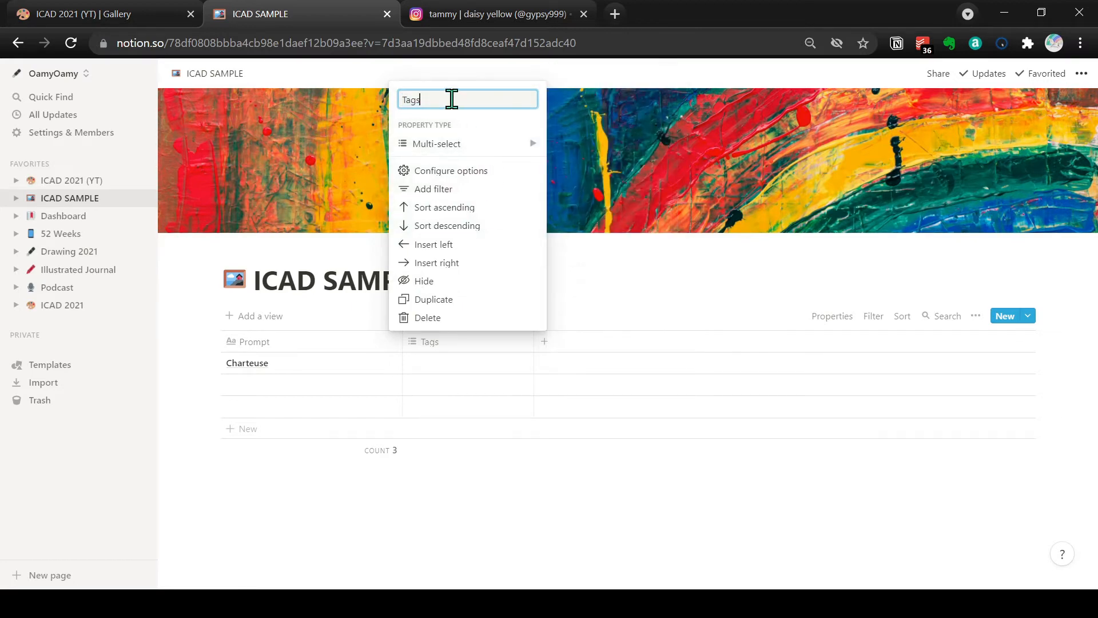
{"action": "double_click", "coordinate": [451, 99]}
{"action": "mouse_move", "coordinate": [465, 149]}
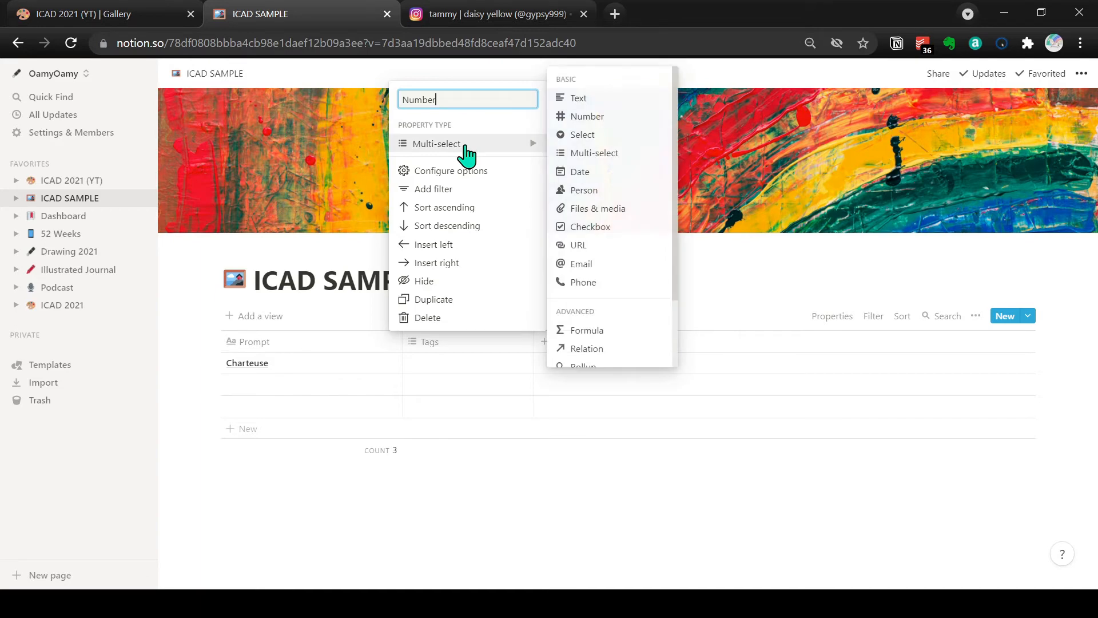
{"action": "left_click", "coordinate": [576, 117]}
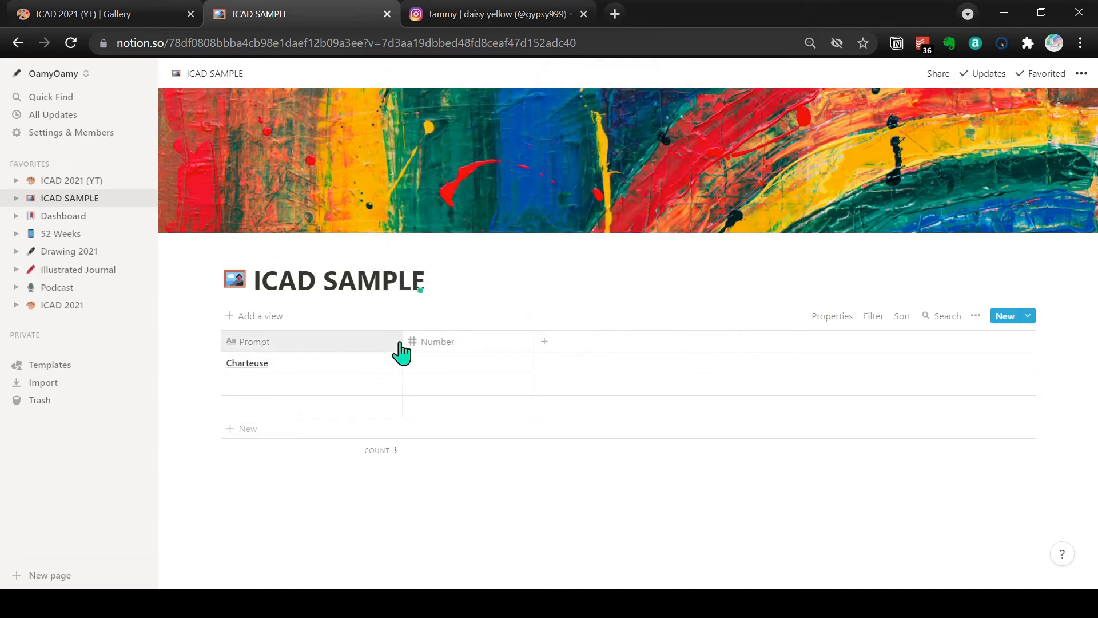
Narrow the Prompt and Number columns and enter 15 as the Charteuse row's number.
{"action": "left_click_drag", "start_coordinate": [399, 341], "coordinate": [318, 341]}
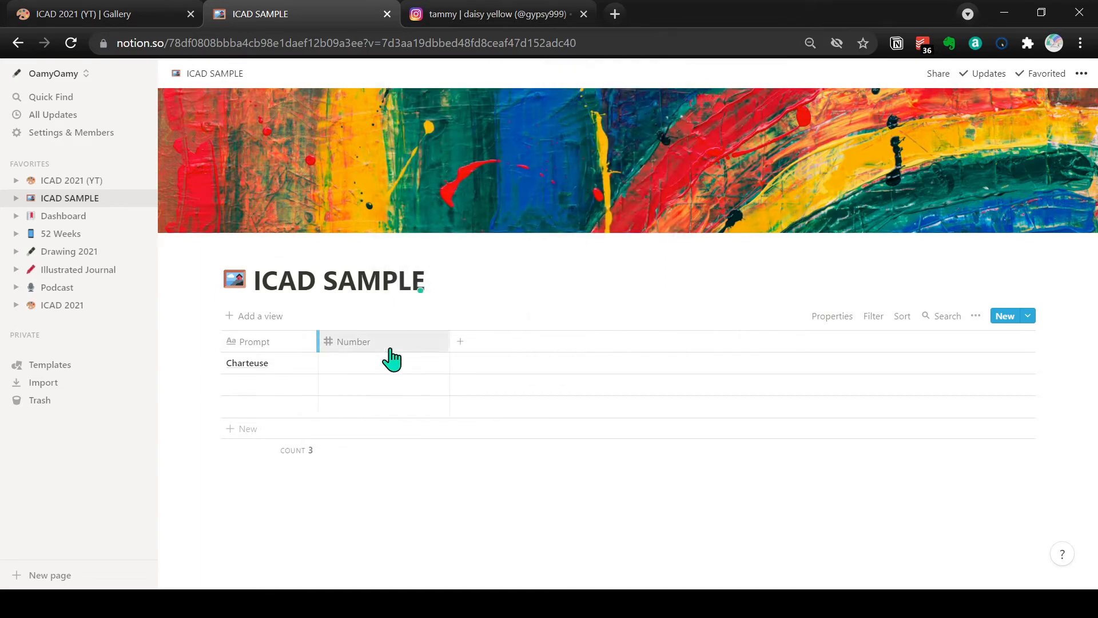
{"action": "left_click_drag", "start_coordinate": [450, 343], "coordinate": [385, 342]}
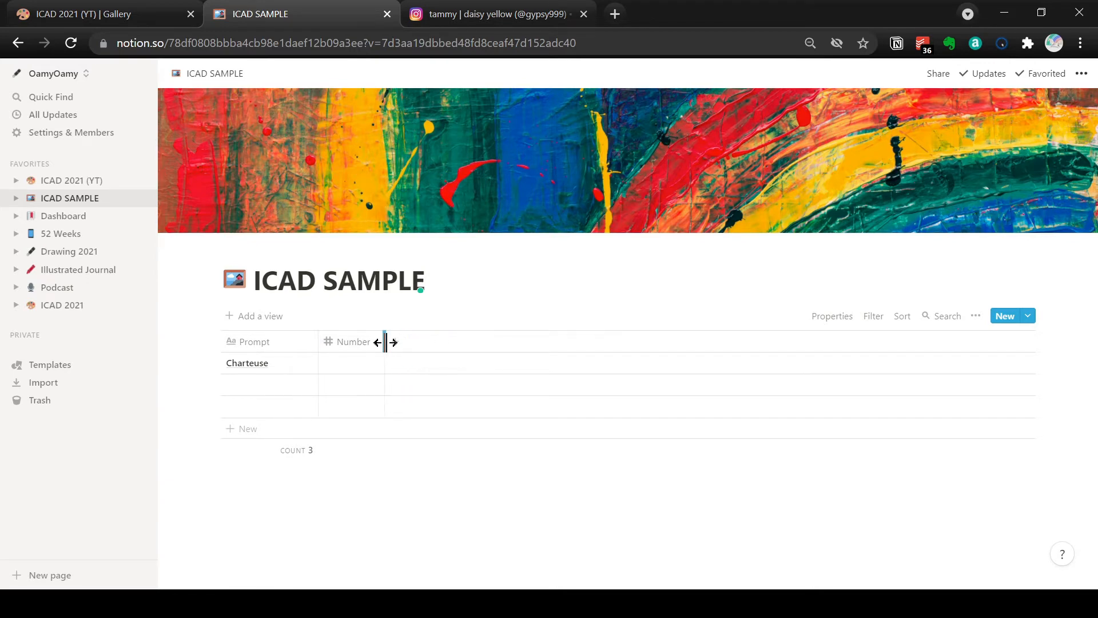
{"action": "left_click", "coordinate": [356, 363]}
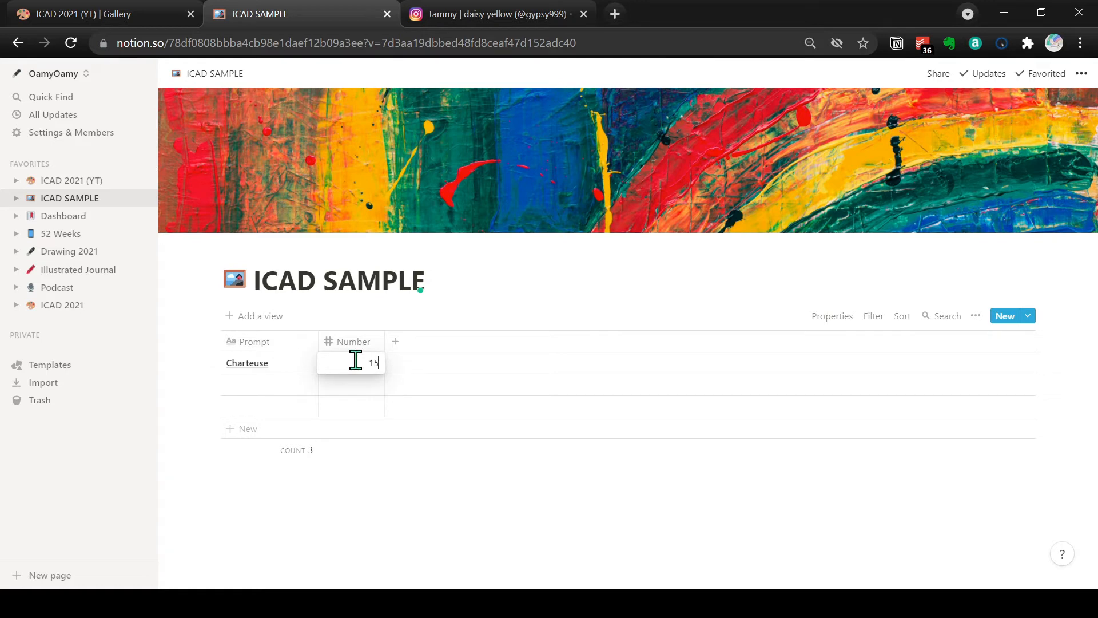
{"action": "key", "text": "Return"}
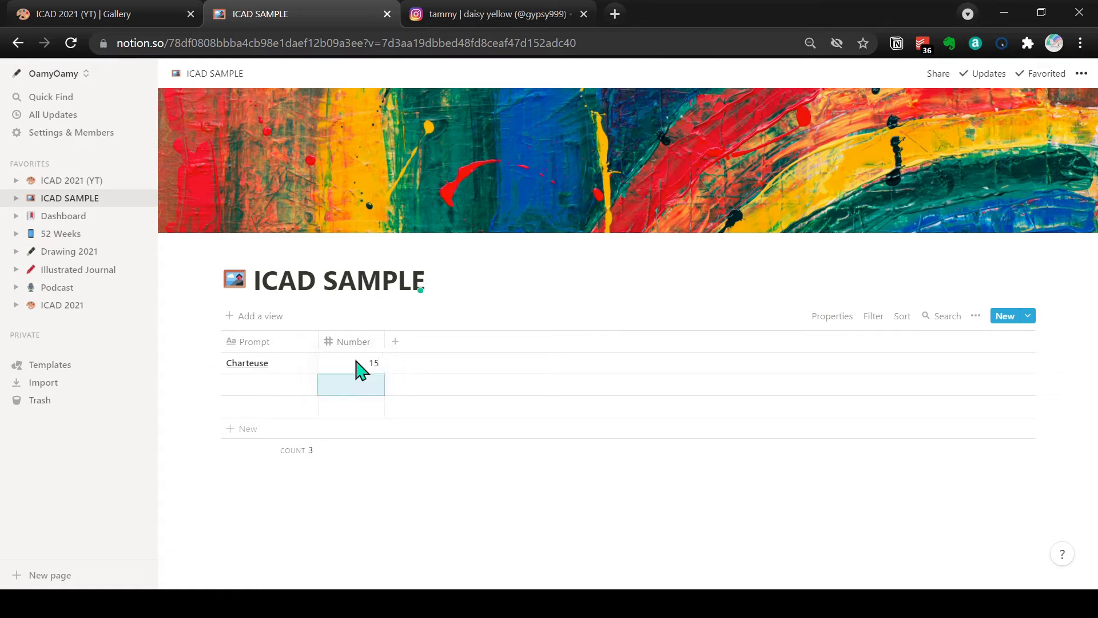
Add a property named Date with the Date type after Number and narrow its column.
{"action": "left_click", "coordinate": [394, 342]}
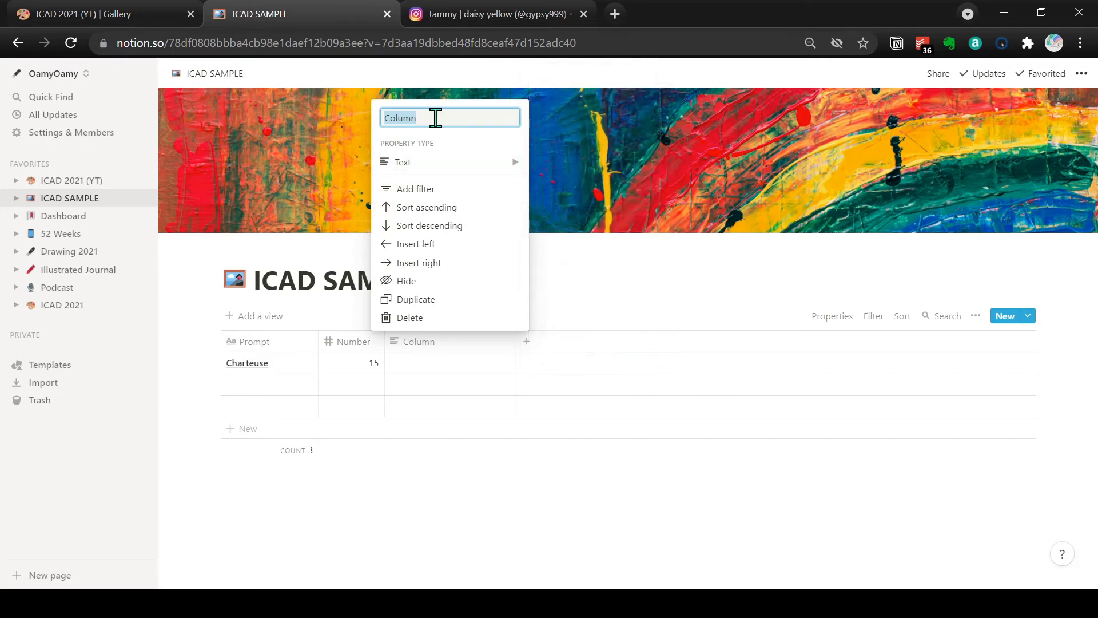
{"action": "type", "text": "Date"}
{"action": "mouse_move", "coordinate": [478, 169]}
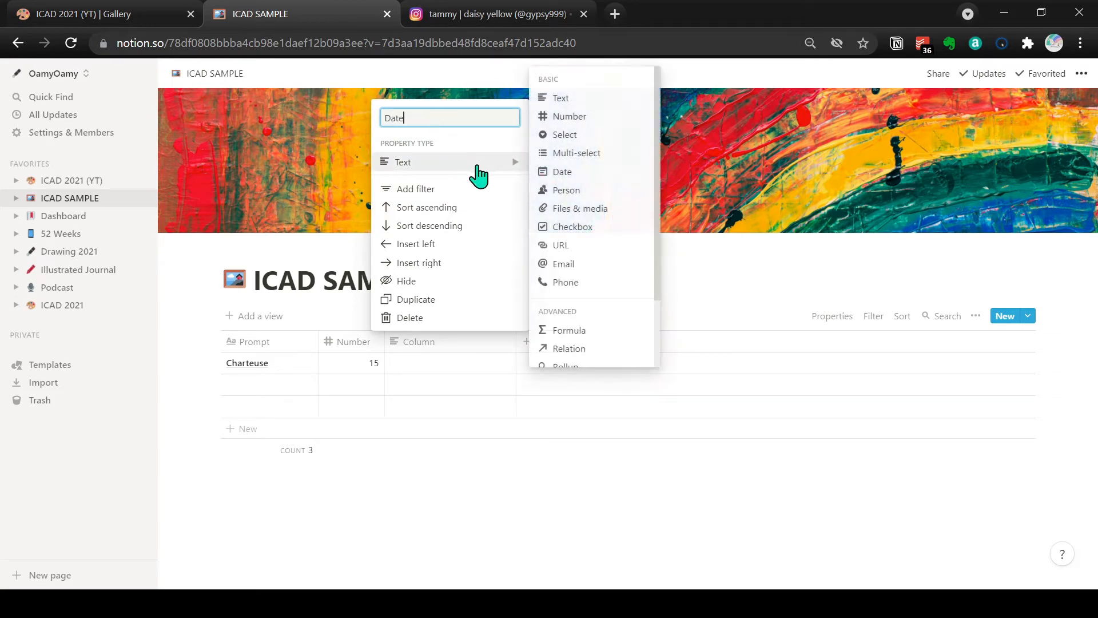
{"action": "left_click", "coordinate": [582, 172]}
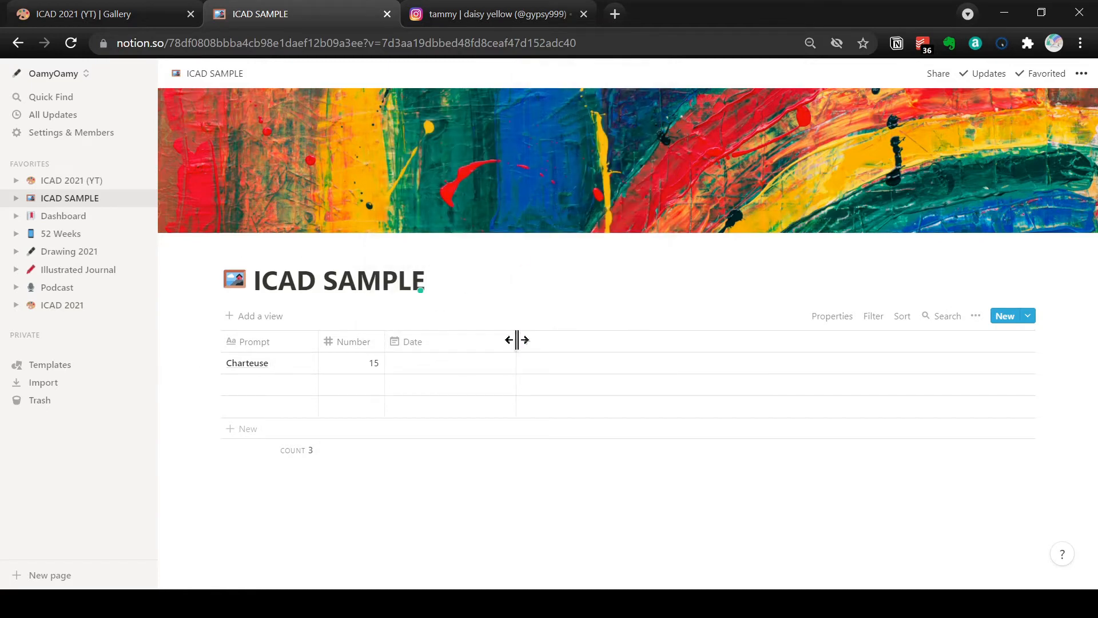
{"action": "left_click_drag", "start_coordinate": [504, 343], "coordinate": [440, 343]}
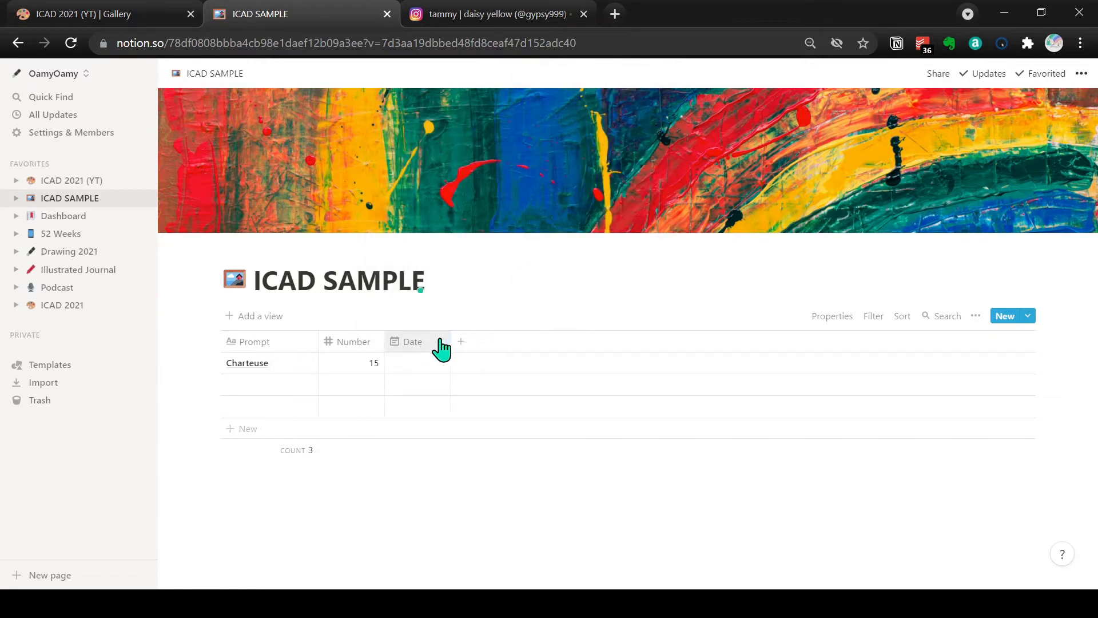
Set the Charteuse row's date to Jun 15, 2021.
{"action": "left_click", "coordinate": [411, 366]}
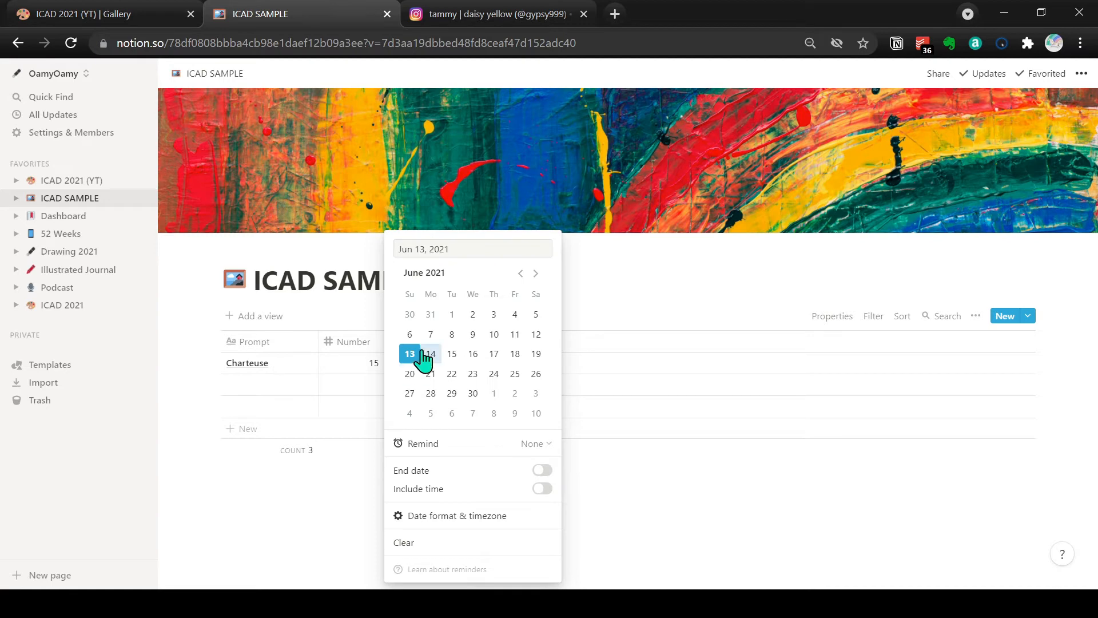
{"action": "left_click", "coordinate": [453, 354]}
{"action": "key", "text": "Escape"}
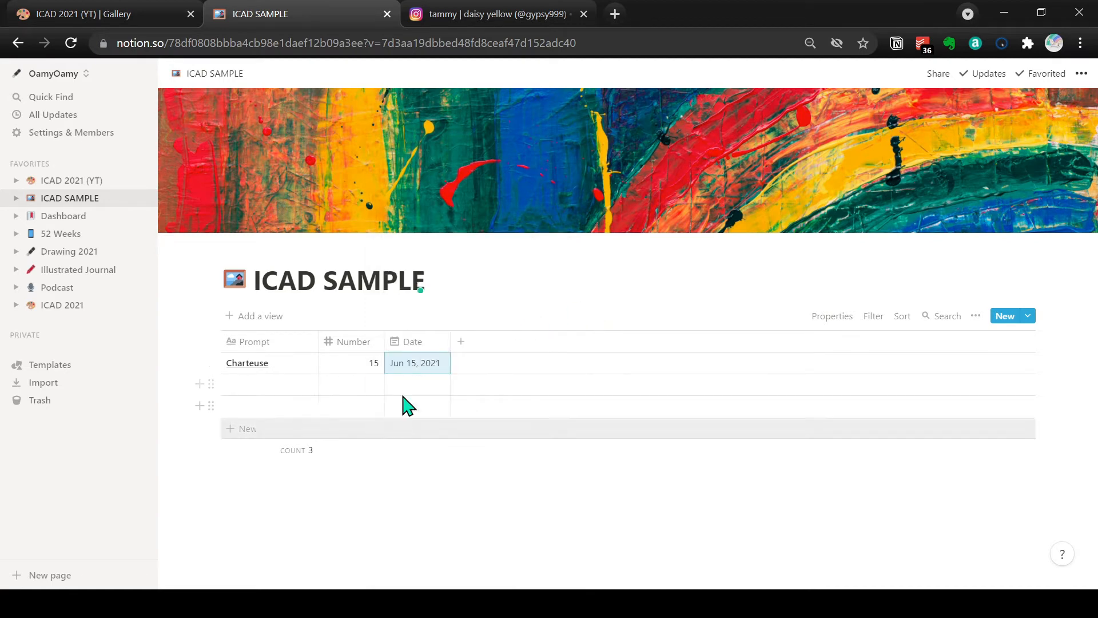
Add a property named My Card with the Text type after the Date property.
{"action": "left_click", "coordinate": [461, 343]}
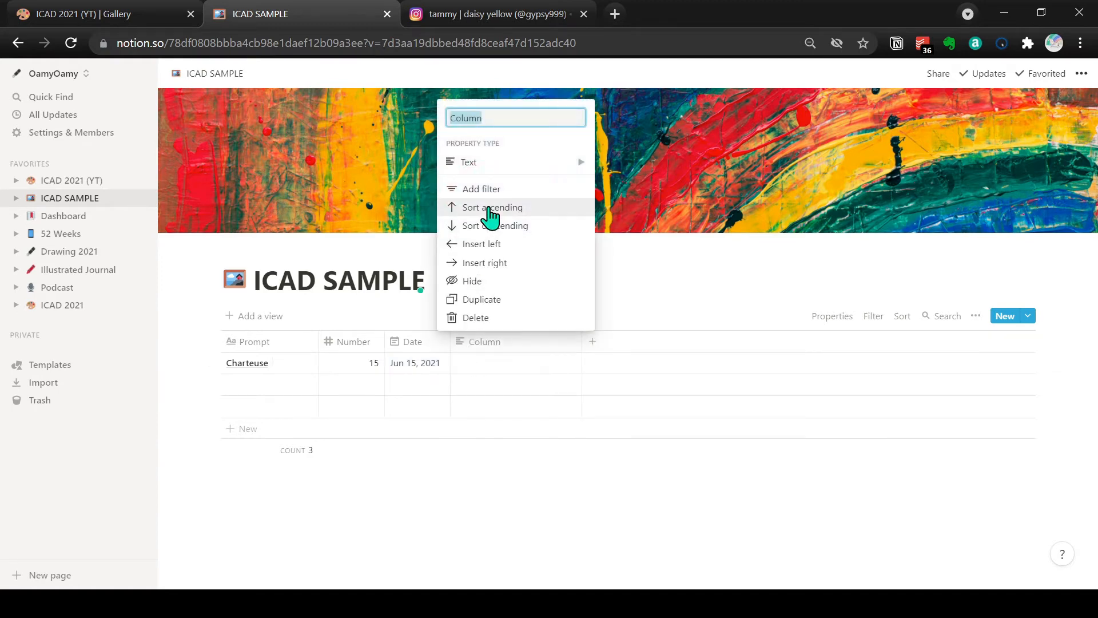
{"action": "type", "text": "My Card"}
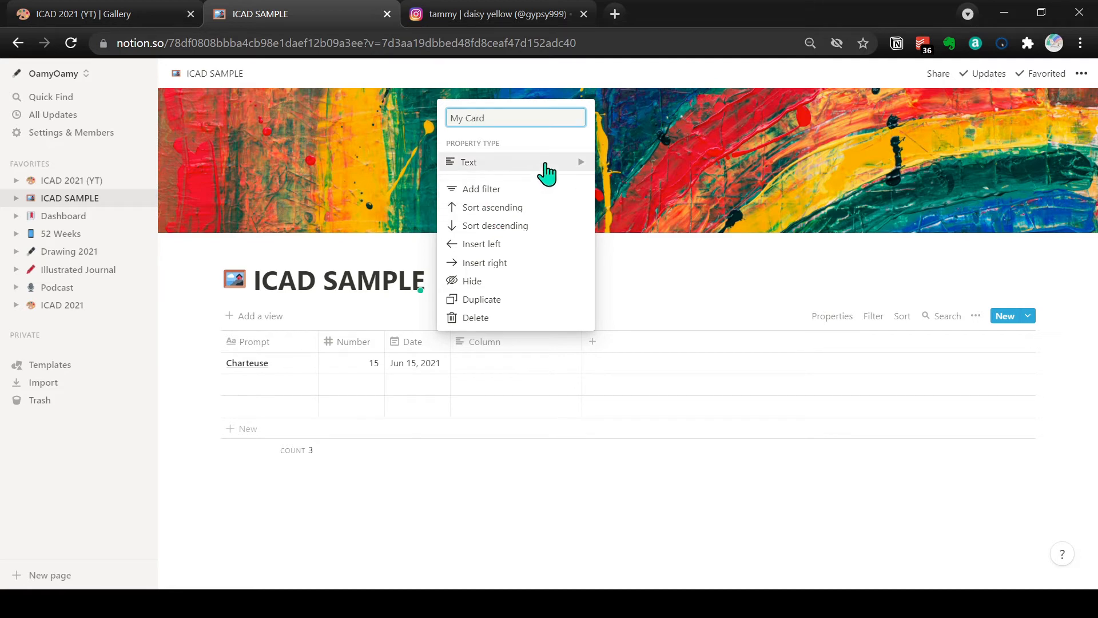
{"action": "mouse_move", "coordinate": [544, 166]}
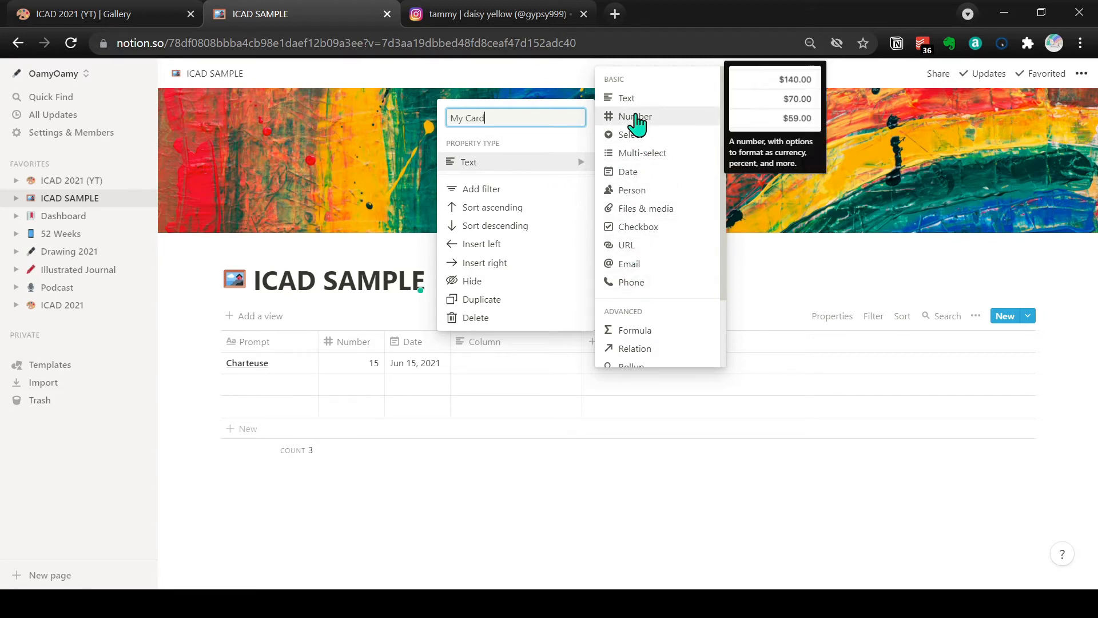
{"action": "left_click", "coordinate": [626, 98]}
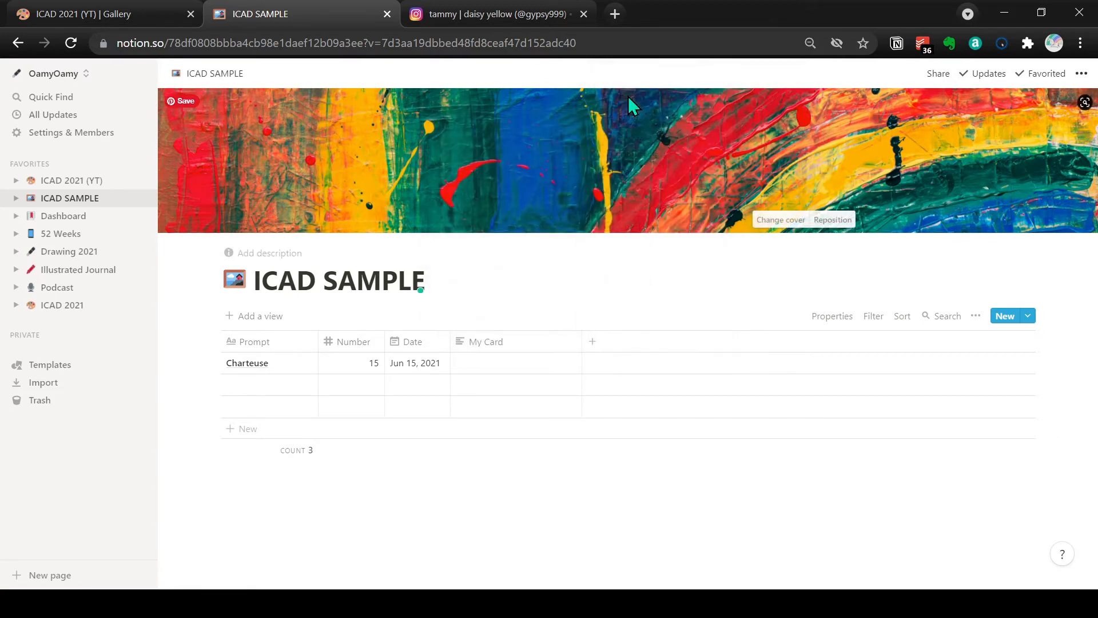
Enter "On my card, I....." as the Charteuse row's My Card text.
{"action": "left_click", "coordinate": [491, 364]}
{"action": "type", "text": "On my card, I....."}
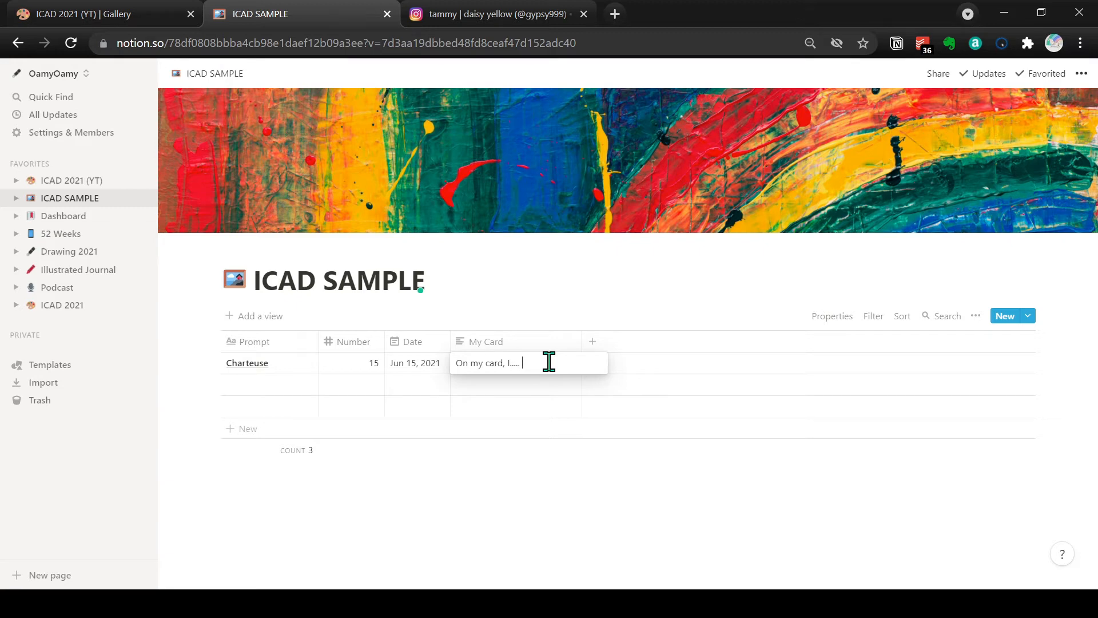
{"action": "key", "text": "Return"}
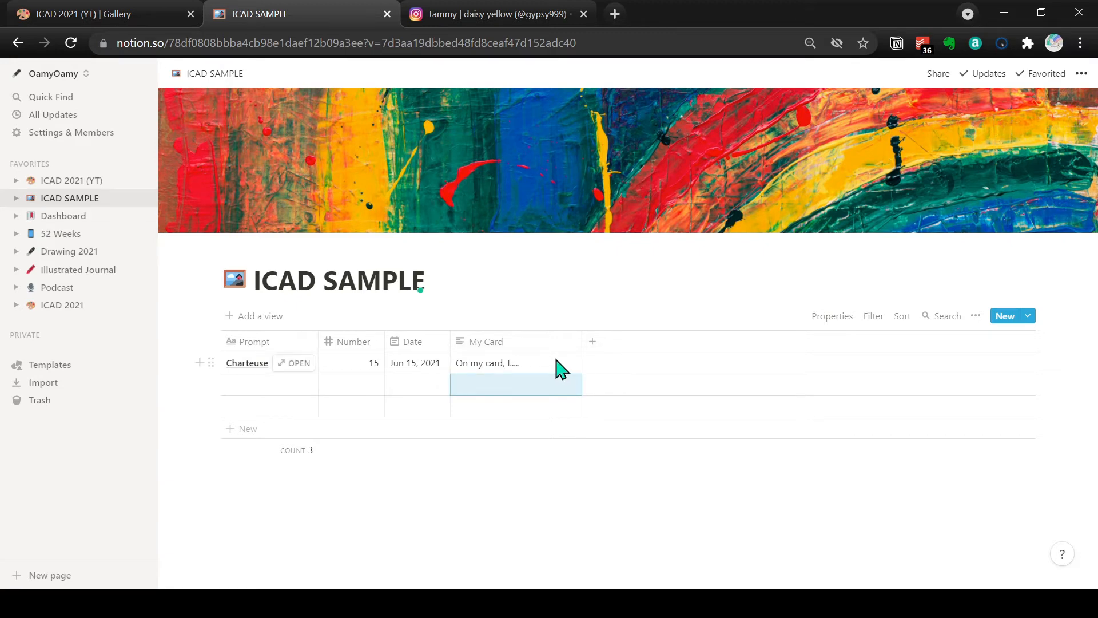
Add a property named Medium(s) with the Multi-select type after My Card.
{"action": "left_click", "coordinate": [595, 350]}
{"action": "mouse_move", "coordinate": [622, 155]}
{"action": "type", "text": "Medium(s"}
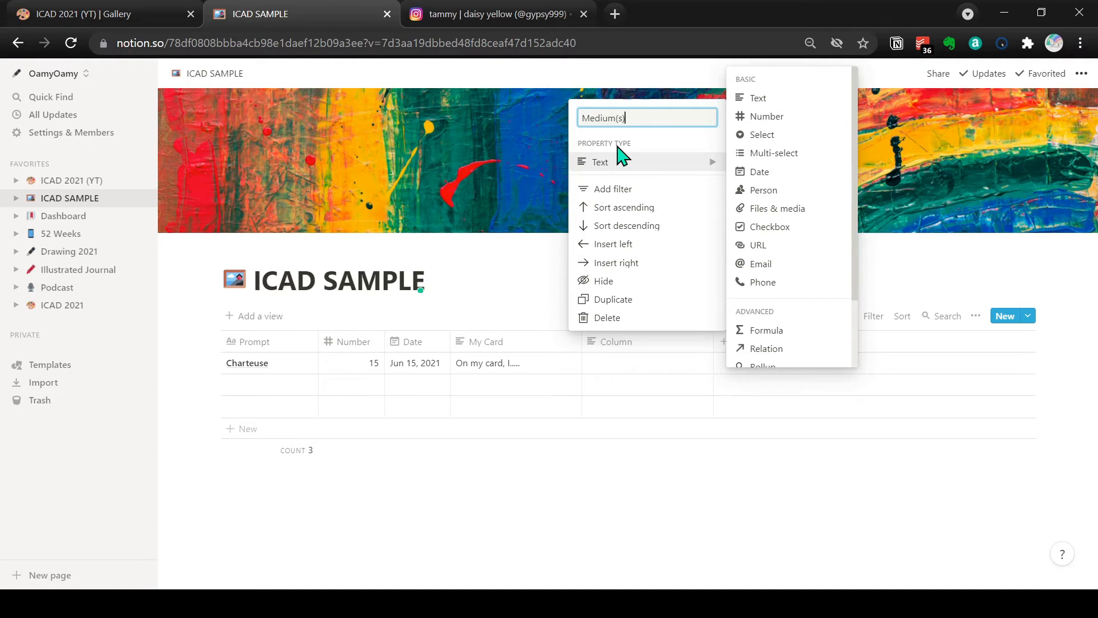
{"action": "left_click", "coordinate": [774, 153]}
Create the options Copic, Micron and Fountain pen in the Charteuse row's Medium(s) cell.
{"action": "left_click", "coordinate": [612, 363]}
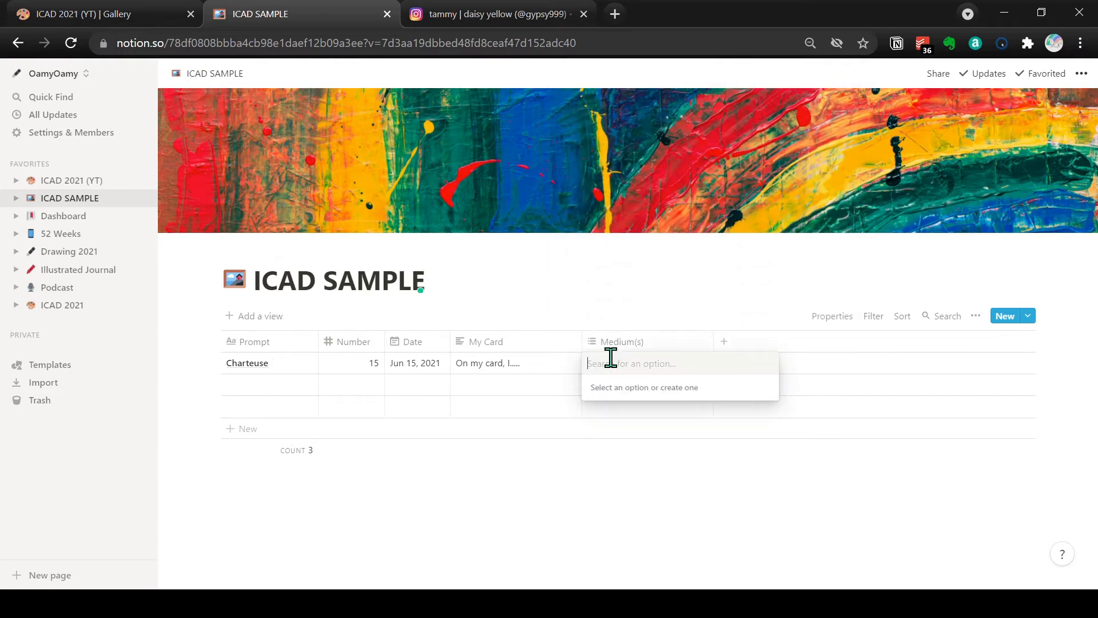
{"action": "type", "text": "Copic"}
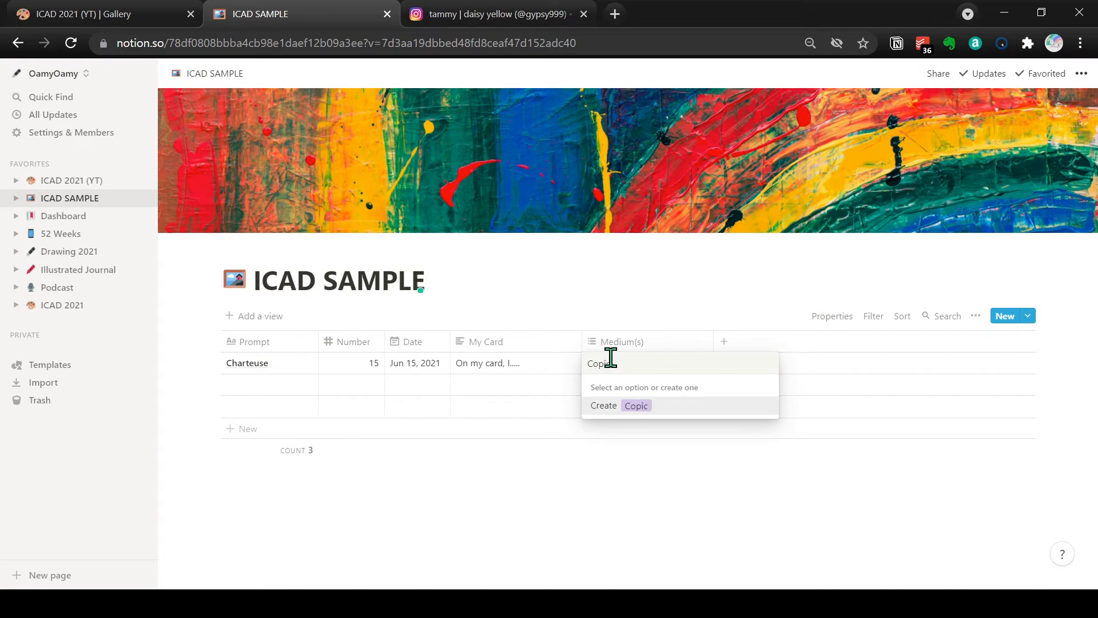
{"action": "key", "text": "Return"}
{"action": "type", "text": "Micron"}
{"action": "key", "text": "Return"}
{"action": "type", "text": "Foun"}
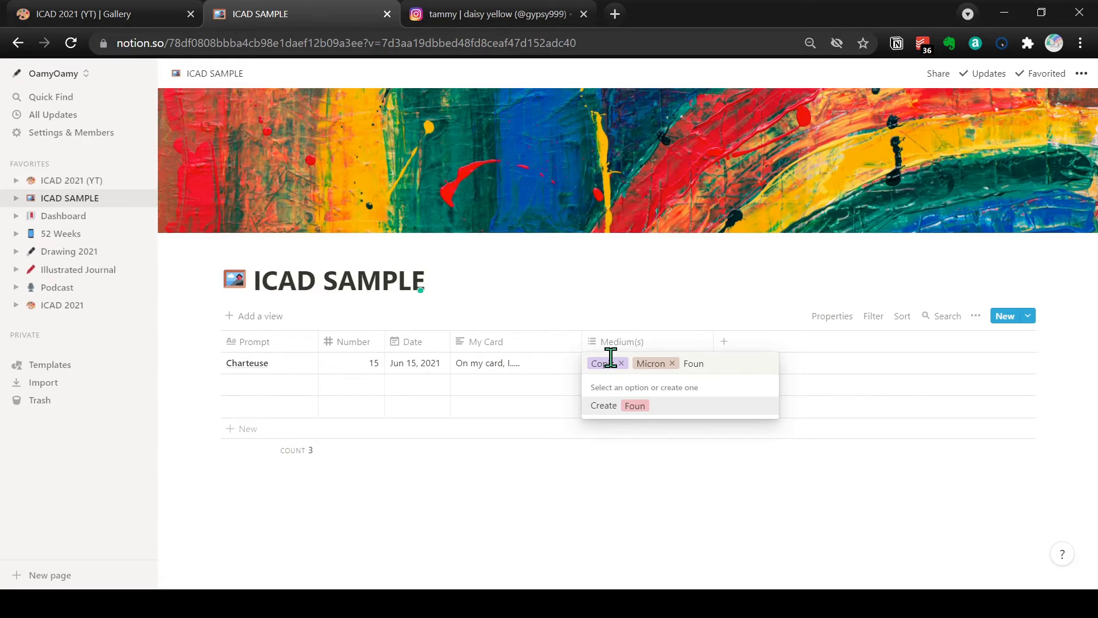
{"action": "type", "text": "atintain pen"}
{"action": "key", "text": "Return"}
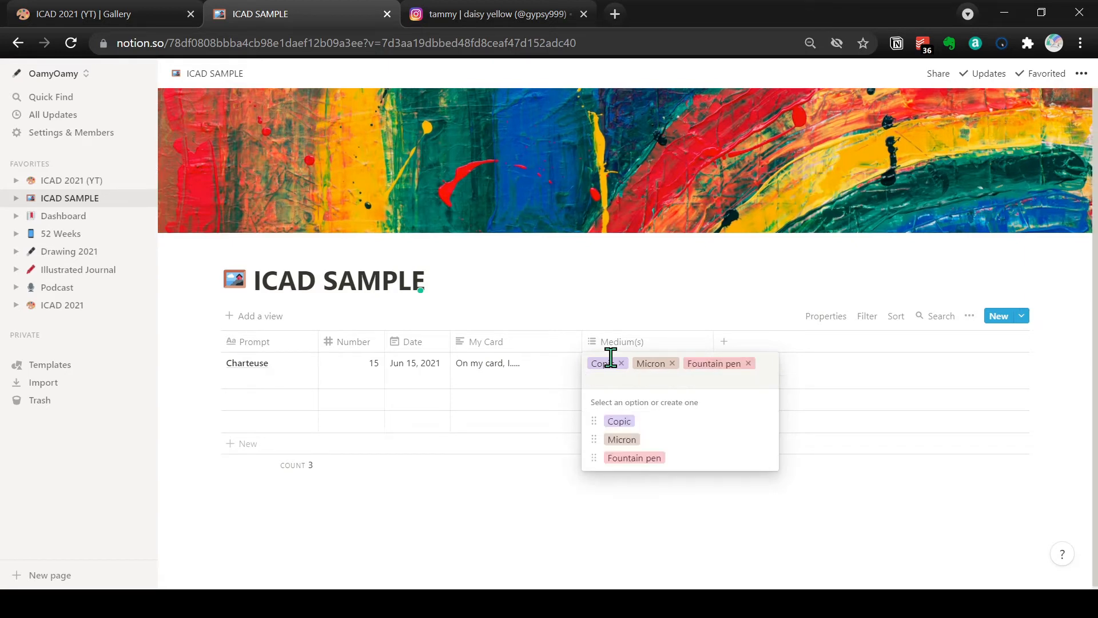
Add the new options Collage, Watercolor and Acrylic to the Charteuse row's Medium(s) cell.
{"action": "type", "text": "Collage"}
{"action": "key", "text": "Return"}
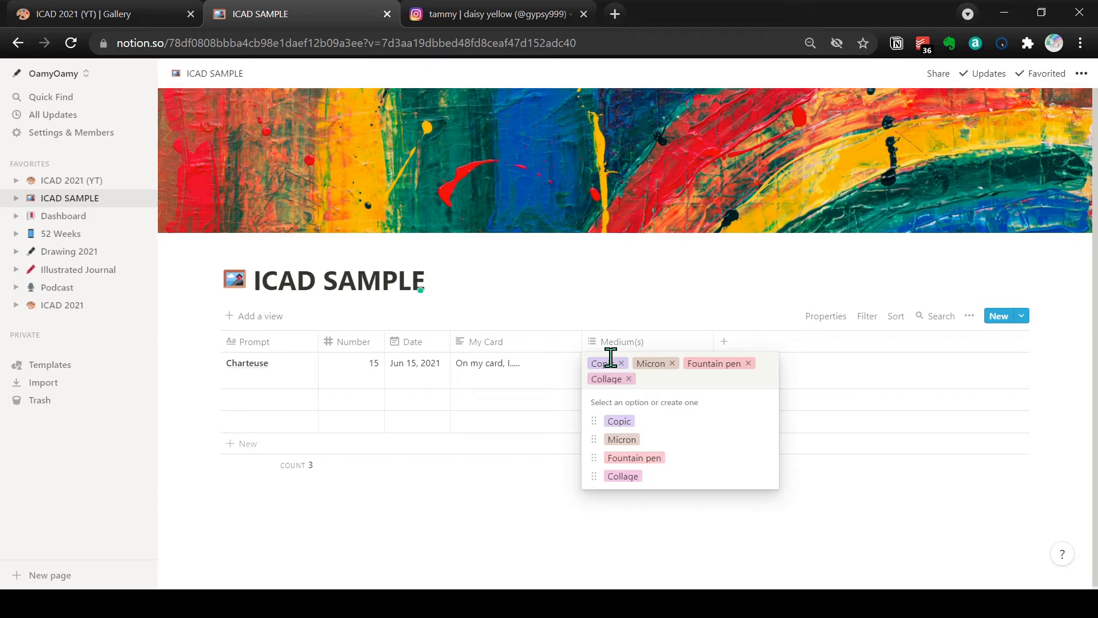
{"action": "type", "text": "Watercolor"}
{"action": "key", "text": "Return"}
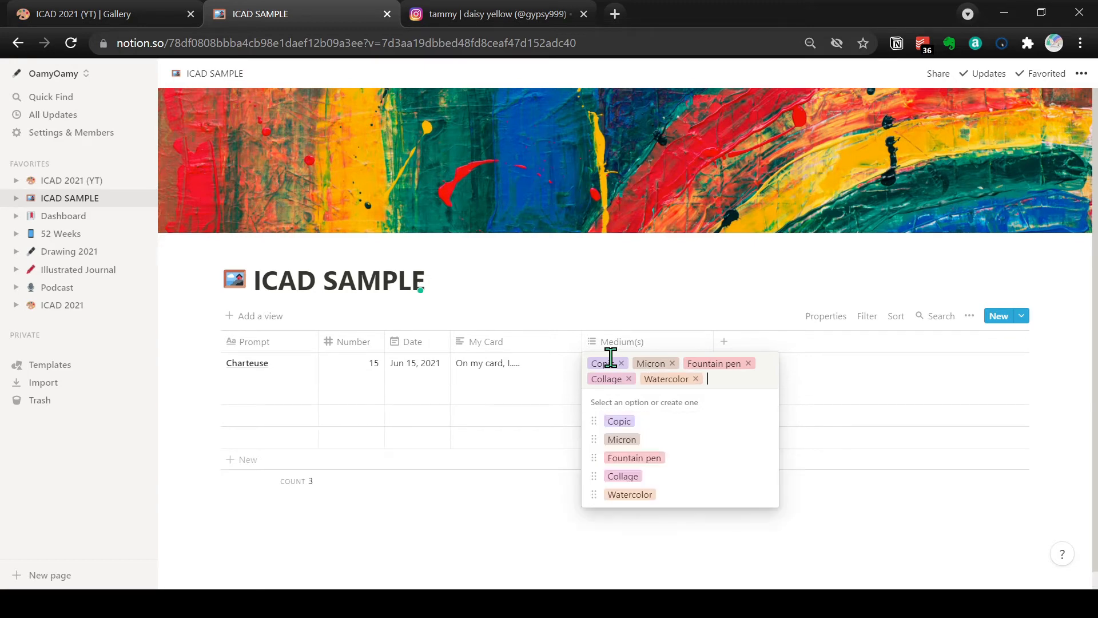
{"action": "type", "text": "Acr"}
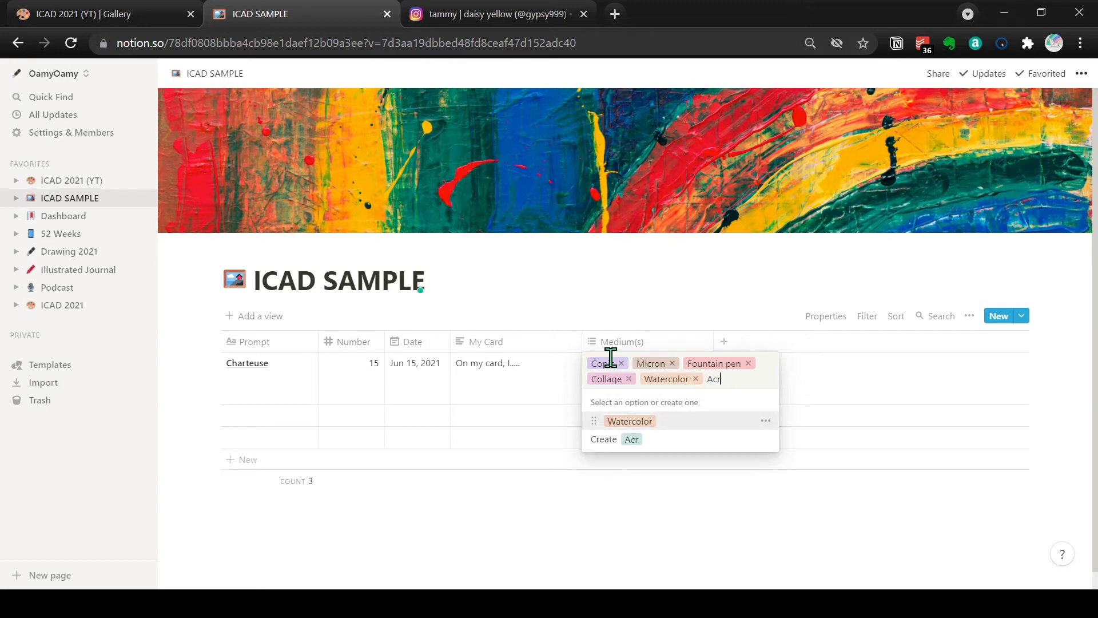
{"action": "type", "text": "ylic"}
{"action": "key", "text": "Return"}
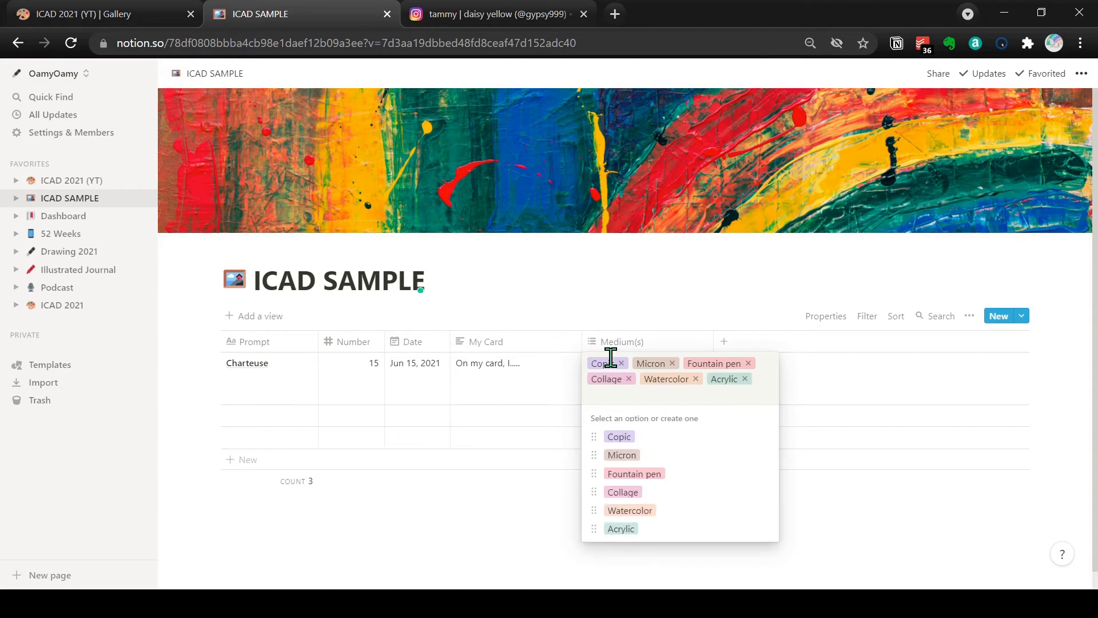
Add the new options Stencils, Fabric and Sewn stitches to the Charteuse row's Medium(s) cell.
{"action": "type", "text": "Stencils"}
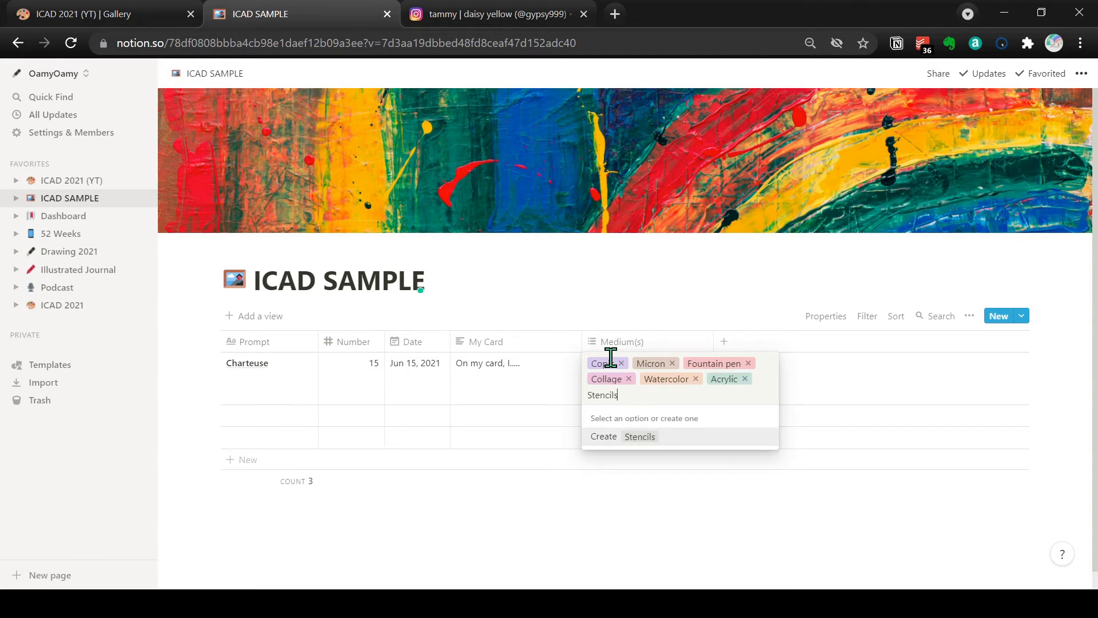
{"action": "key", "text": "Return"}
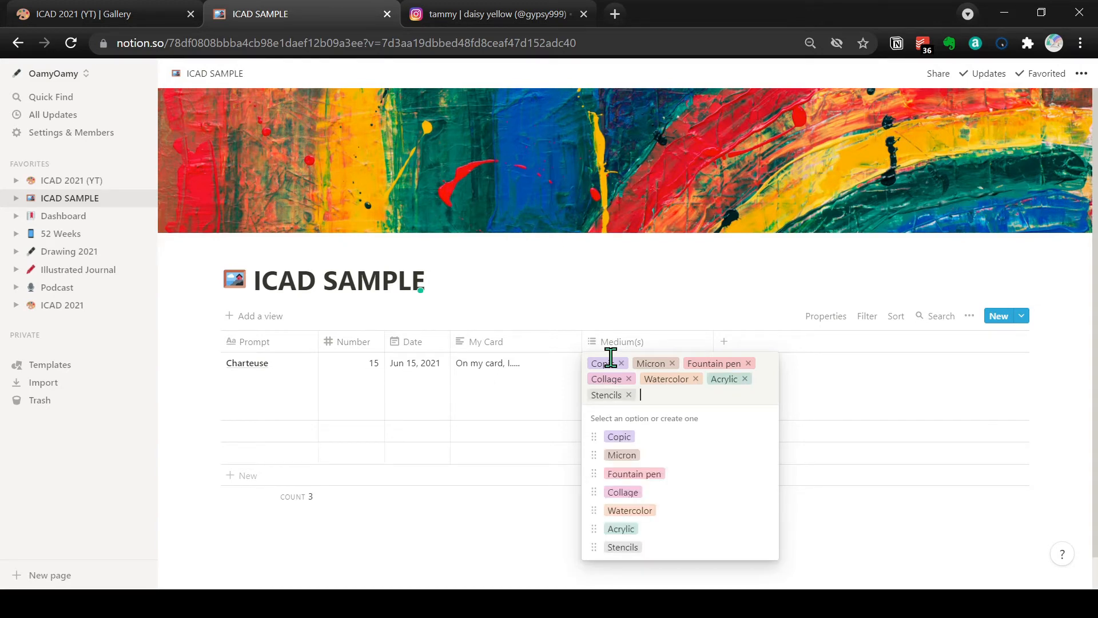
{"action": "type", "text": "Fabric"}
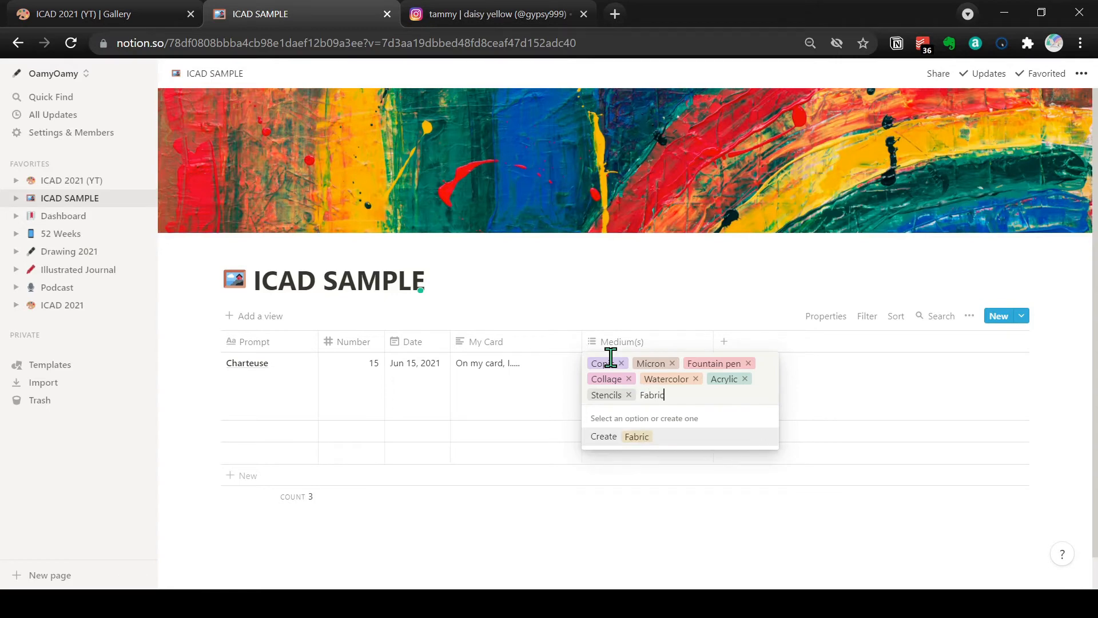
{"action": "key", "text": "Return"}
{"action": "type", "text": "Sewn"}
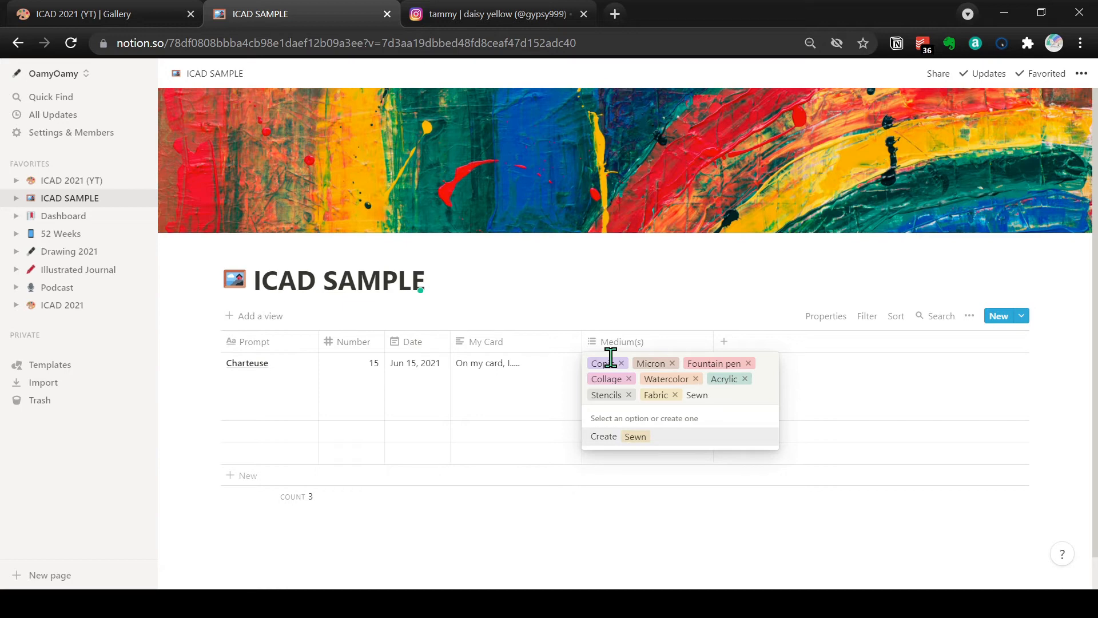
{"action": "type", "text": " stitches"}
{"action": "key", "text": "Return"}
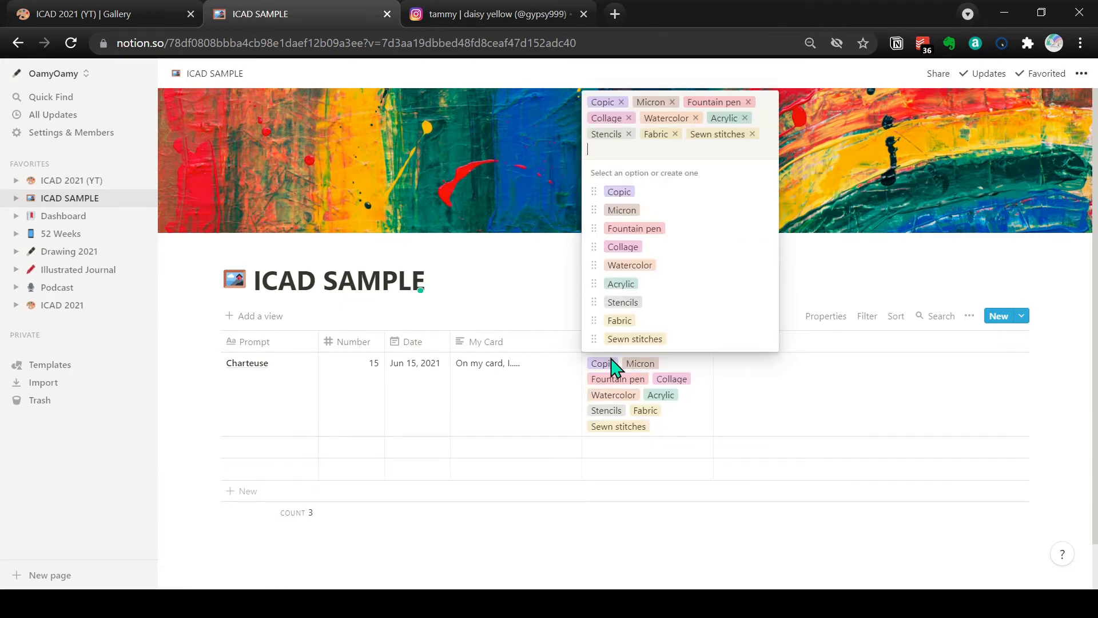
Add the new options Stamps (Postage) and Stamps (ink) to the Charteuse row's Medium(s) cell.
{"action": "type", "text": "Stamps"}
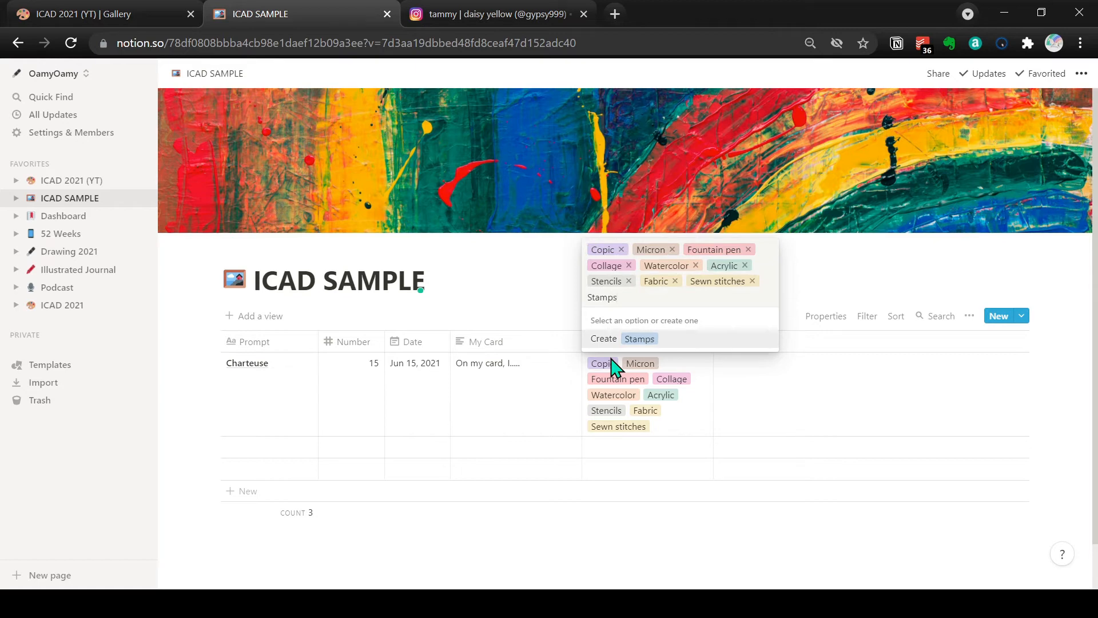
{"action": "type", "text": " (Postage)"}
{"action": "key", "text": "Return"}
{"action": "type", "text": "STam"}
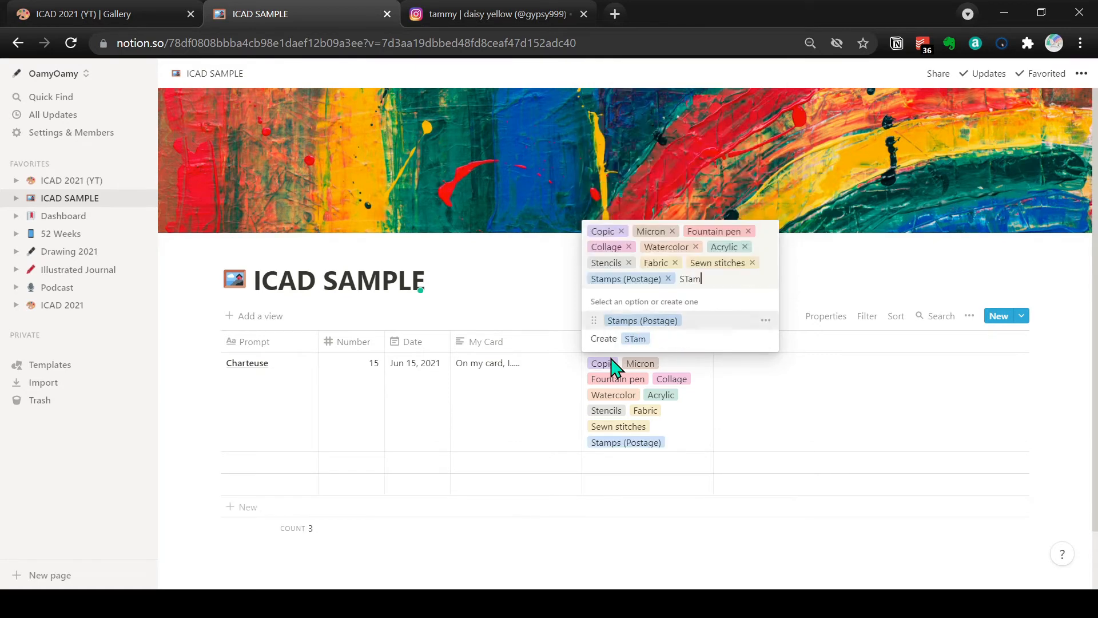
{"action": "type", "text": "p"}
{"action": "key", "text": "BackSpace"}
{"action": "key", "text": "BackSpace"}
{"action": "key", "text": "BackSpace"}
{"action": "key", "text": "BackSpace"}
{"action": "type", "text": "t"}
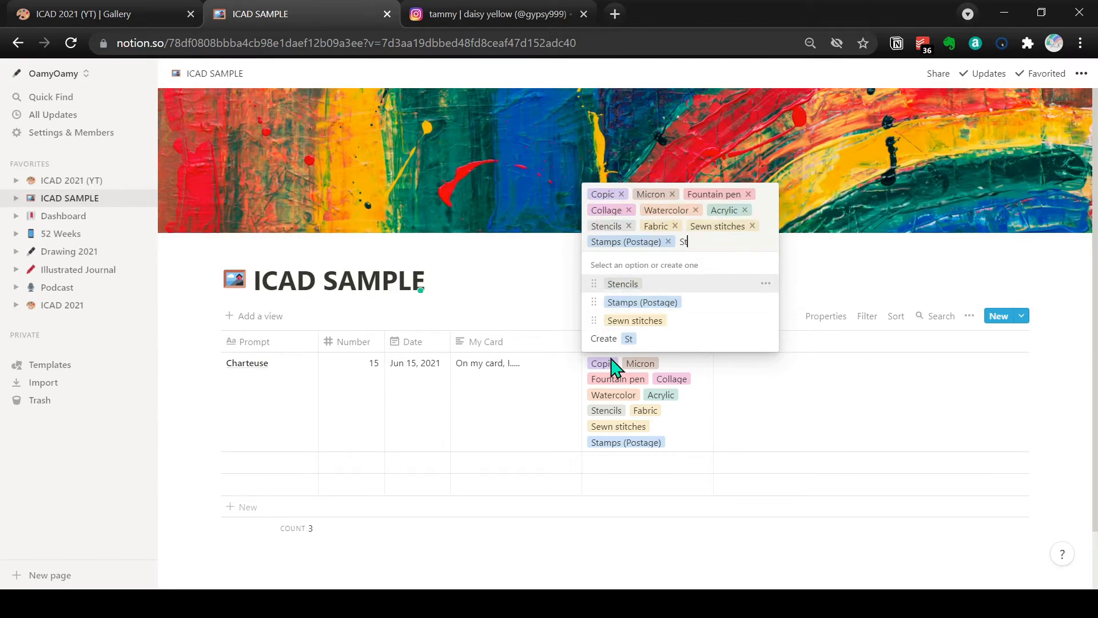
{"action": "type", "text": "amps ("}
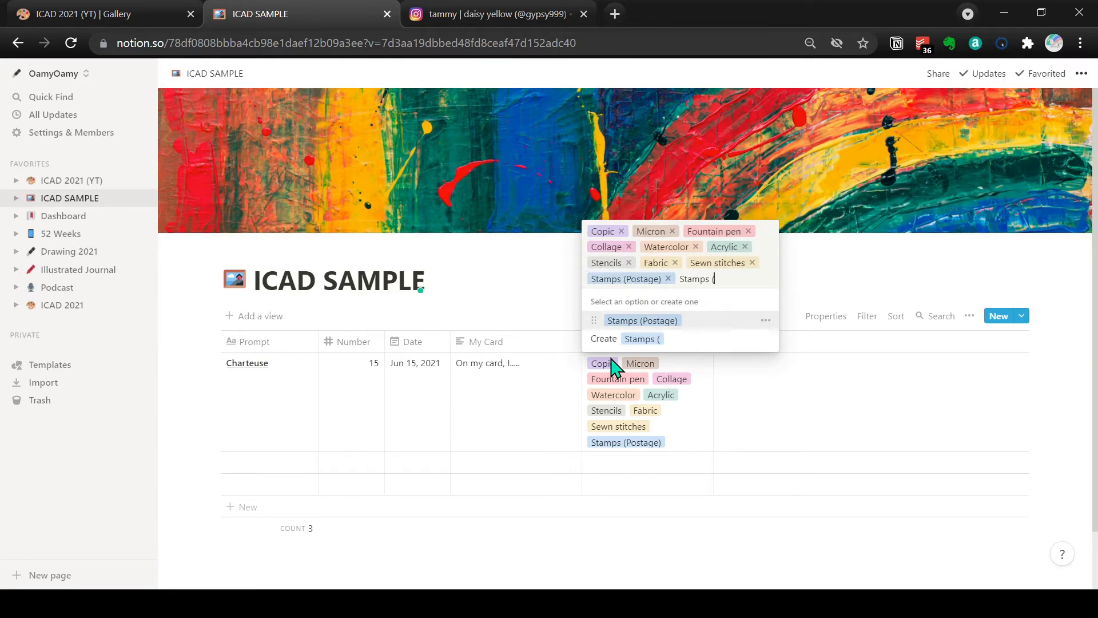
{"action": "type", "text": "ink"}
{"action": "key", "text": "Return"}
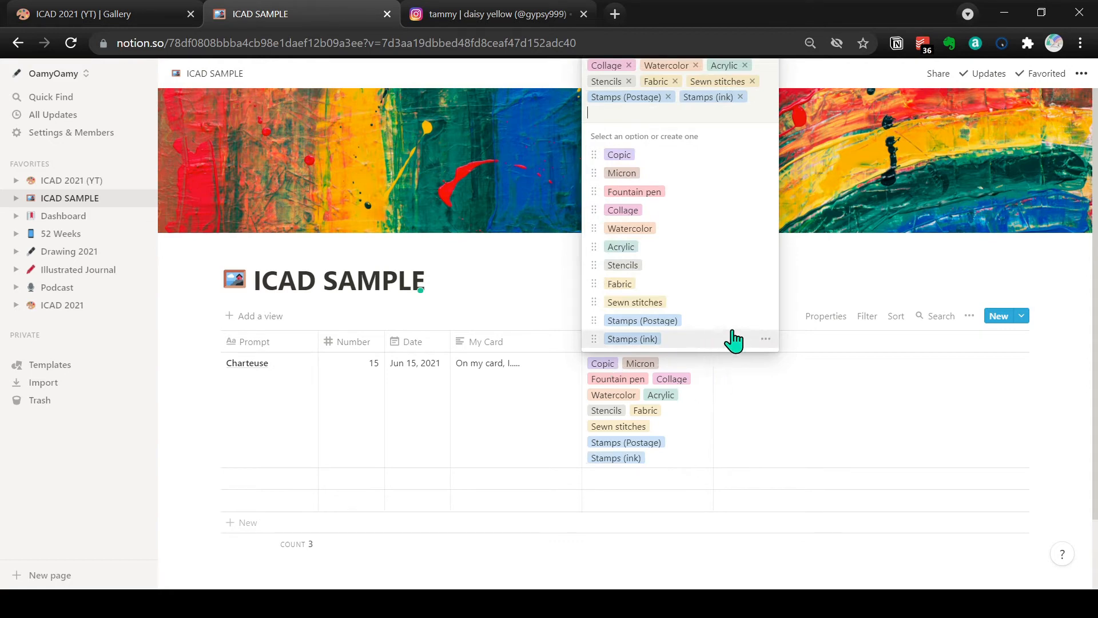
Change the color of the Stamps (ink) and Fabric options to Purple.
{"action": "left_click", "coordinate": [766, 339]}
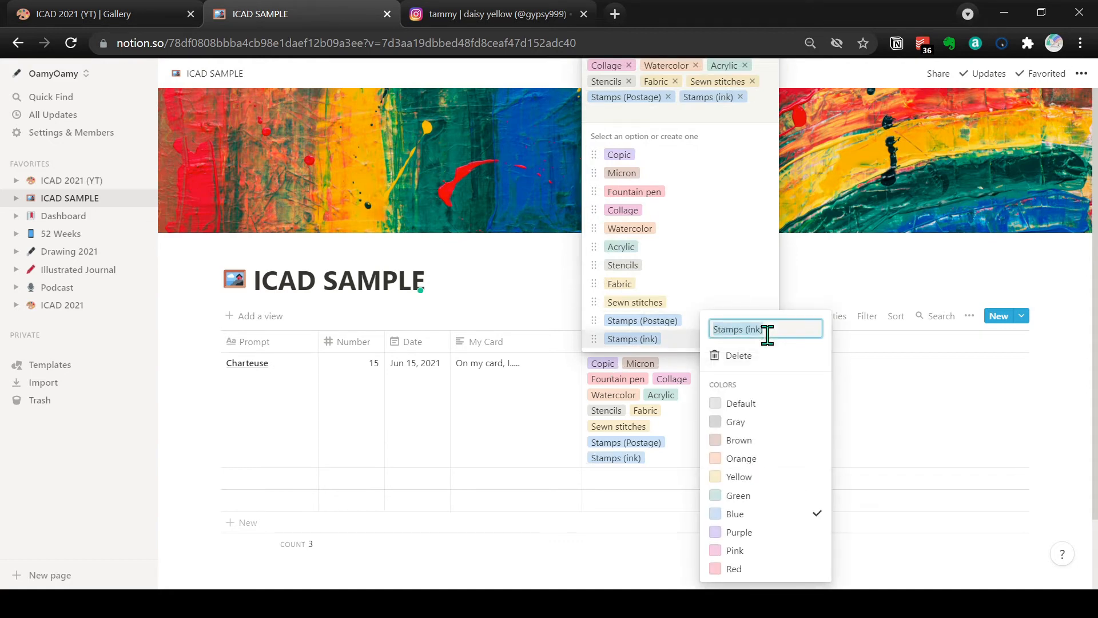
{"action": "left_click", "coordinate": [749, 533]}
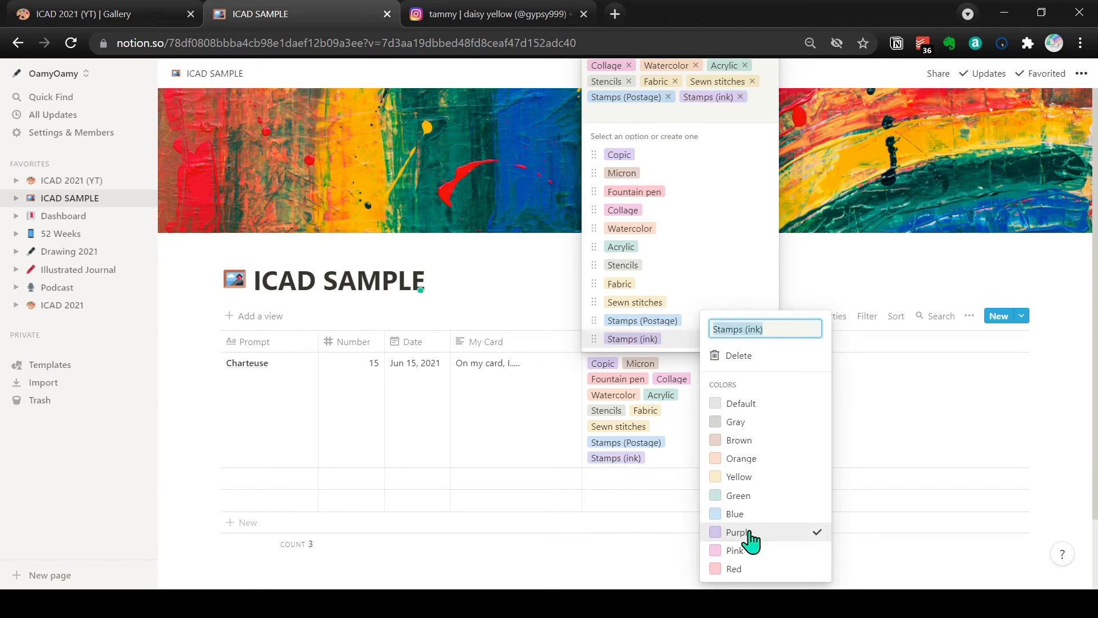
{"action": "left_click", "coordinate": [756, 293]}
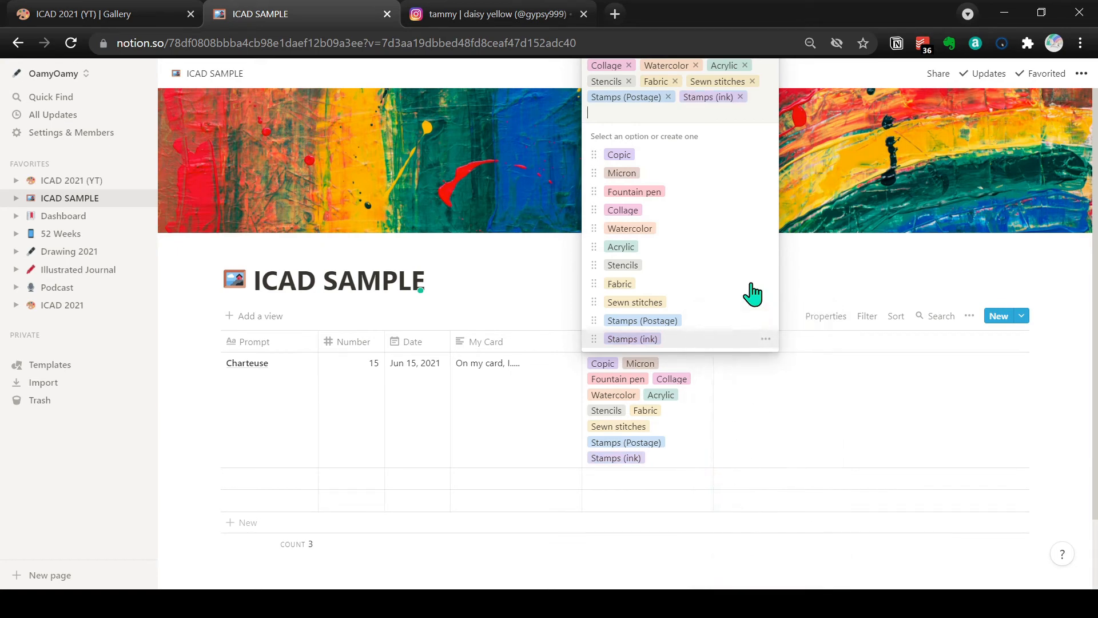
{"action": "left_click", "coordinate": [766, 289]}
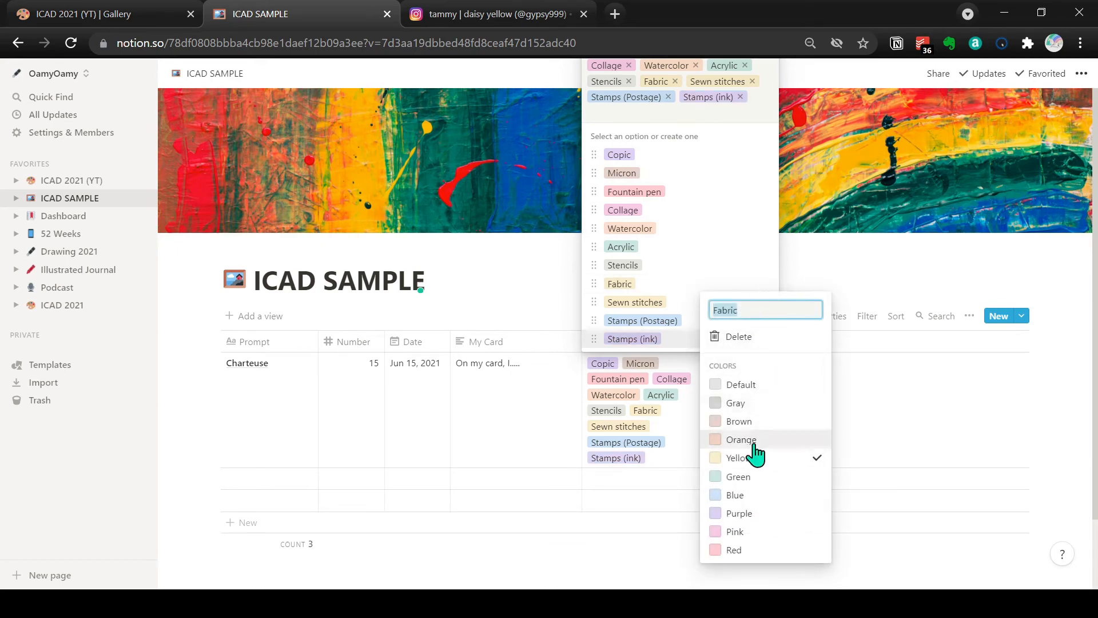
{"action": "left_click", "coordinate": [739, 514]}
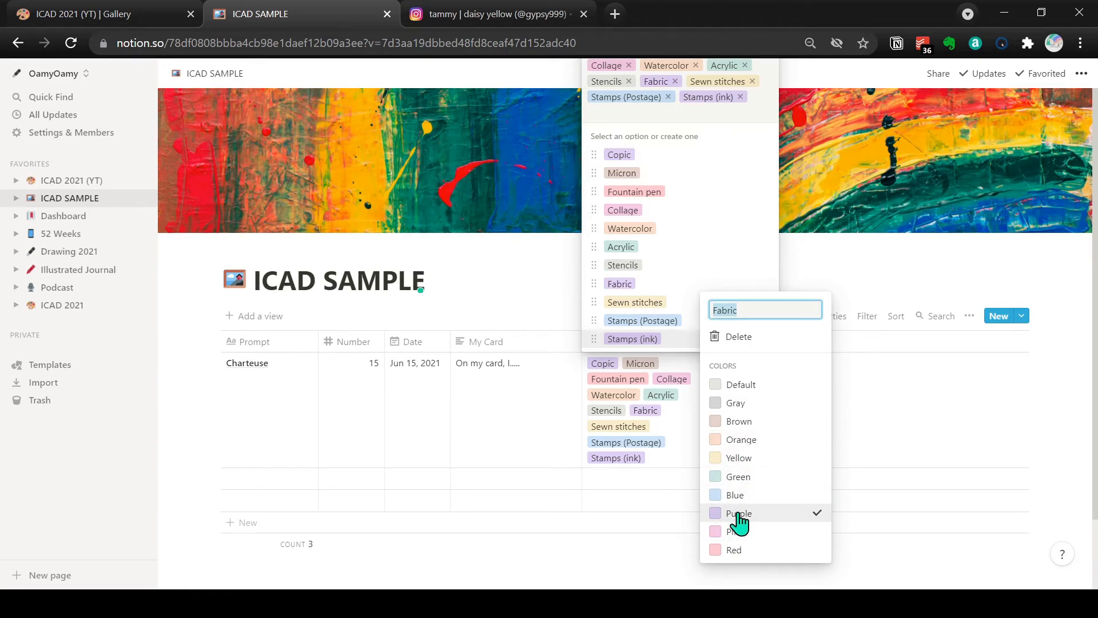
{"action": "left_click", "coordinate": [689, 266]}
Change the Stencils option's color to Pink and the Micron option's color to Yellow.
{"action": "left_click", "coordinate": [765, 265]}
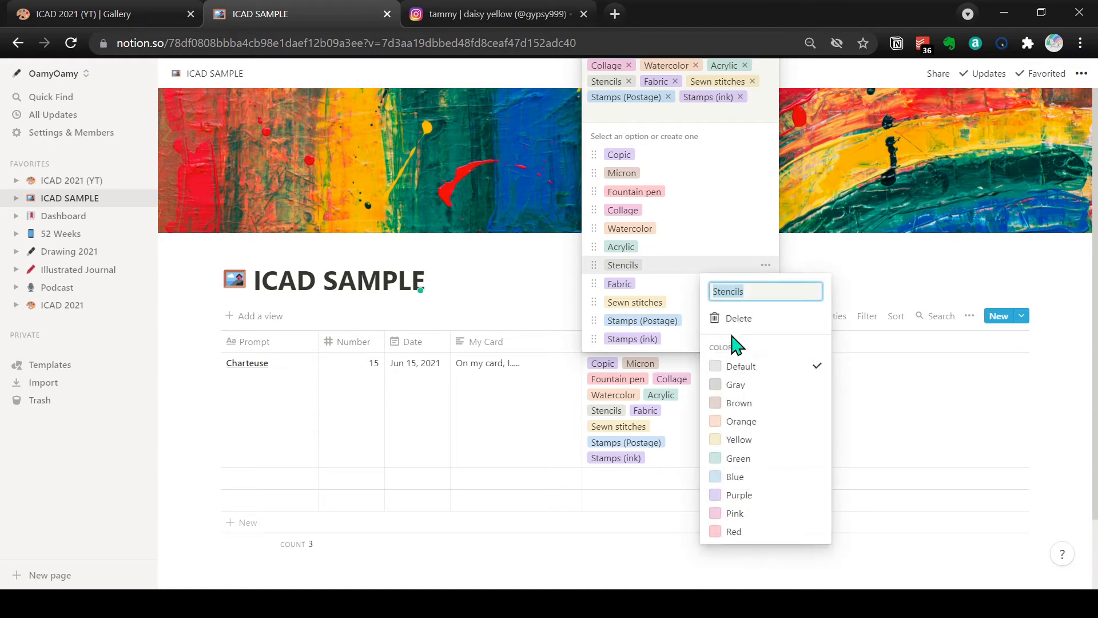
{"action": "left_click", "coordinate": [736, 515]}
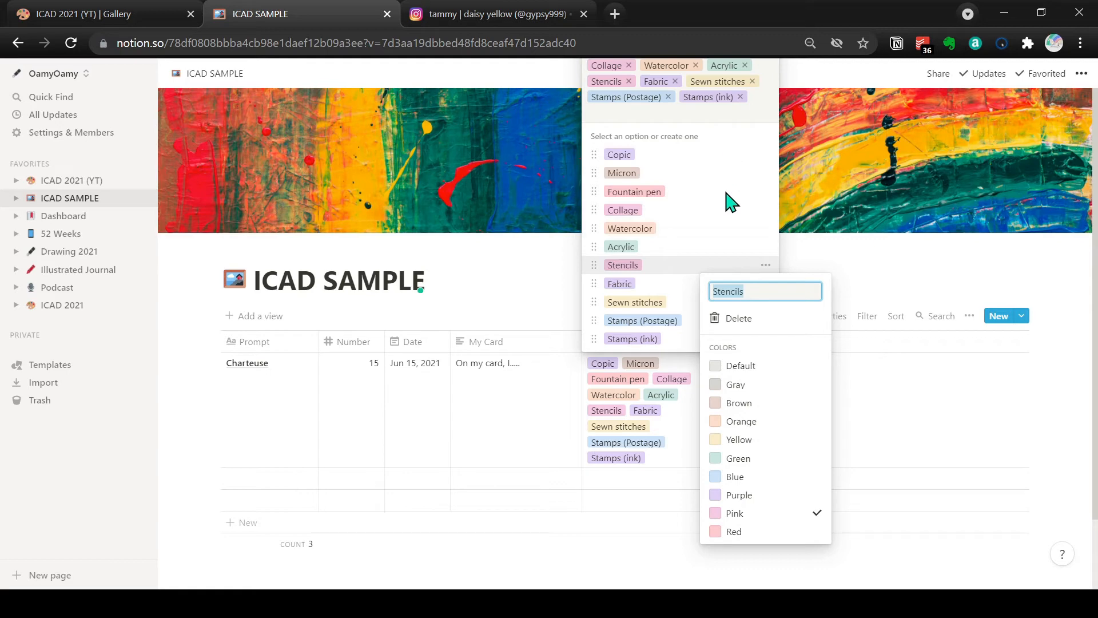
{"action": "key", "text": "Escape"}
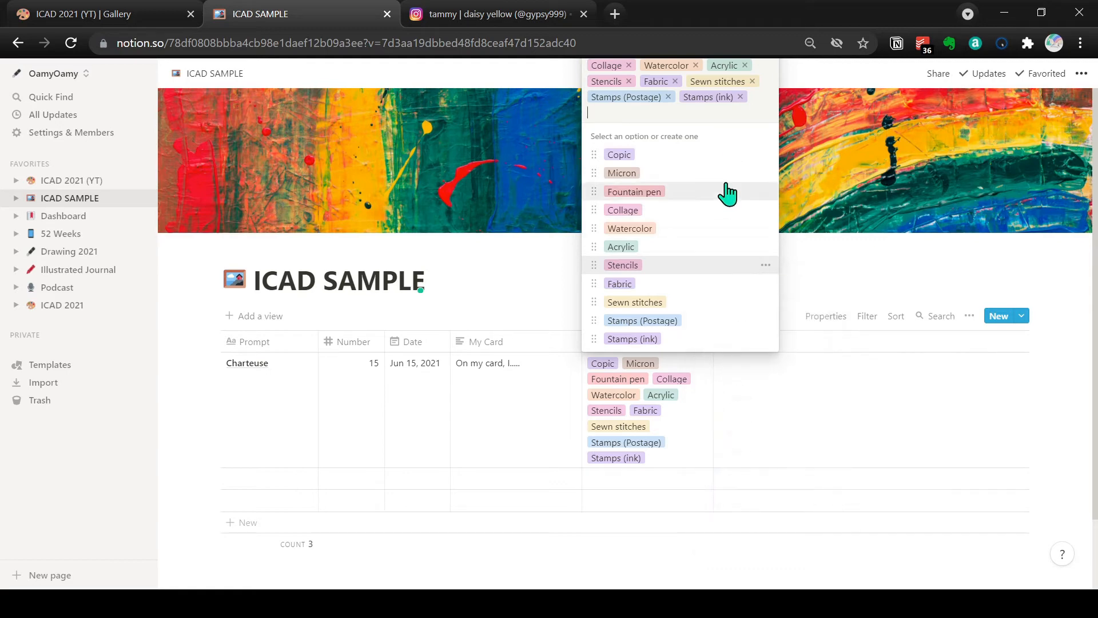
{"action": "left_click", "coordinate": [766, 172]}
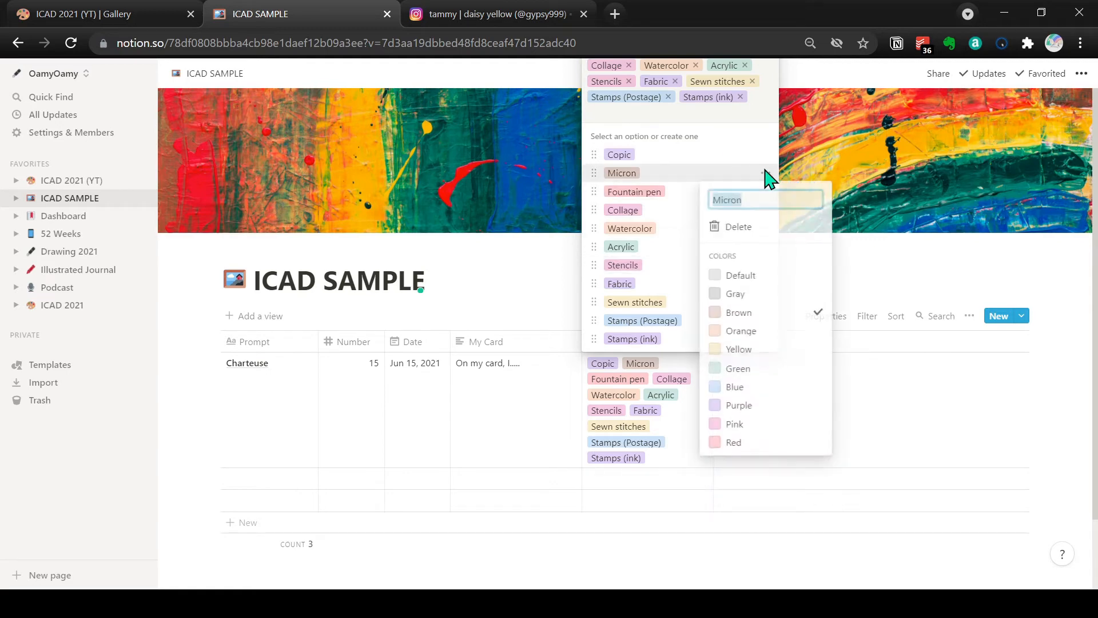
{"action": "left_click", "coordinate": [737, 347]}
{"action": "key", "text": "Escape"}
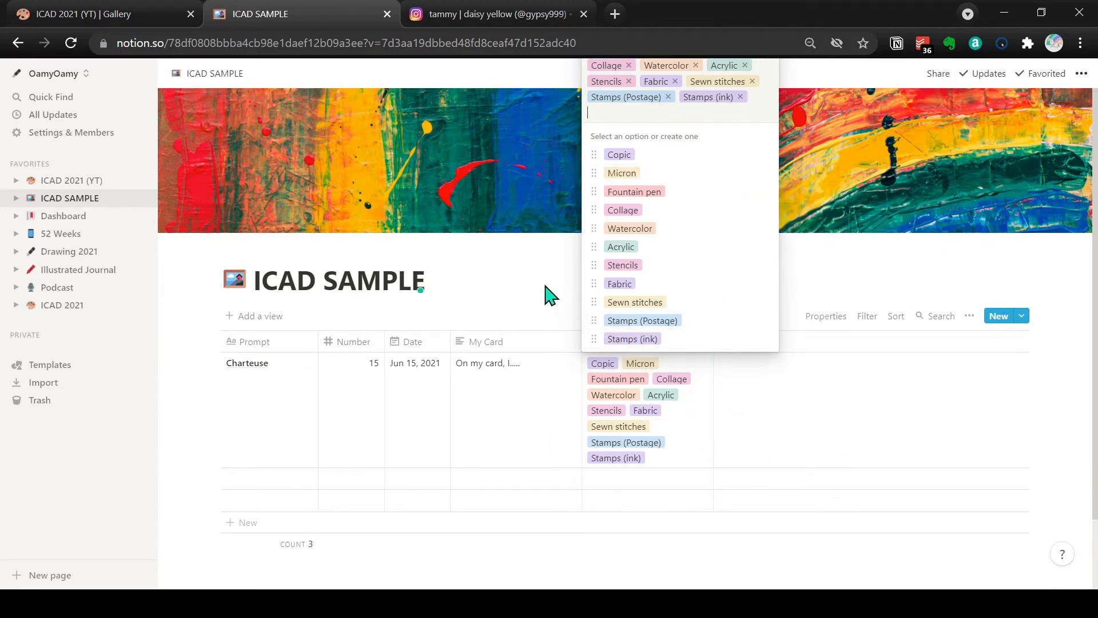
Clear all tags from the Charteuse row's Medium(s) cell and select only Watercolor and Stencils.
{"action": "key", "text": "Escape"}
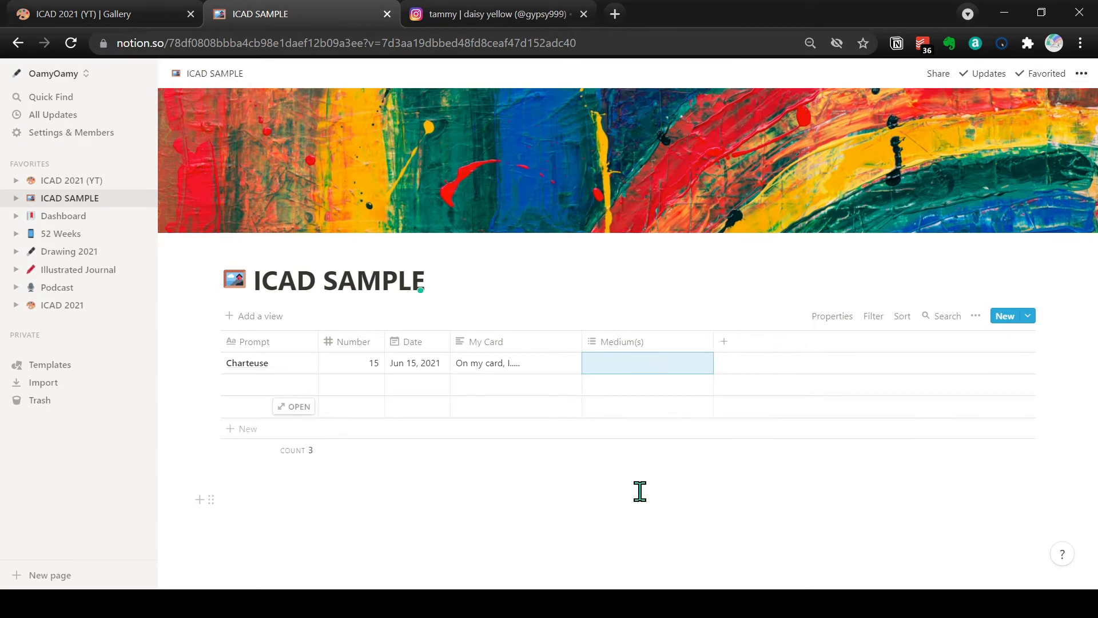
{"action": "left_click", "coordinate": [602, 367]}
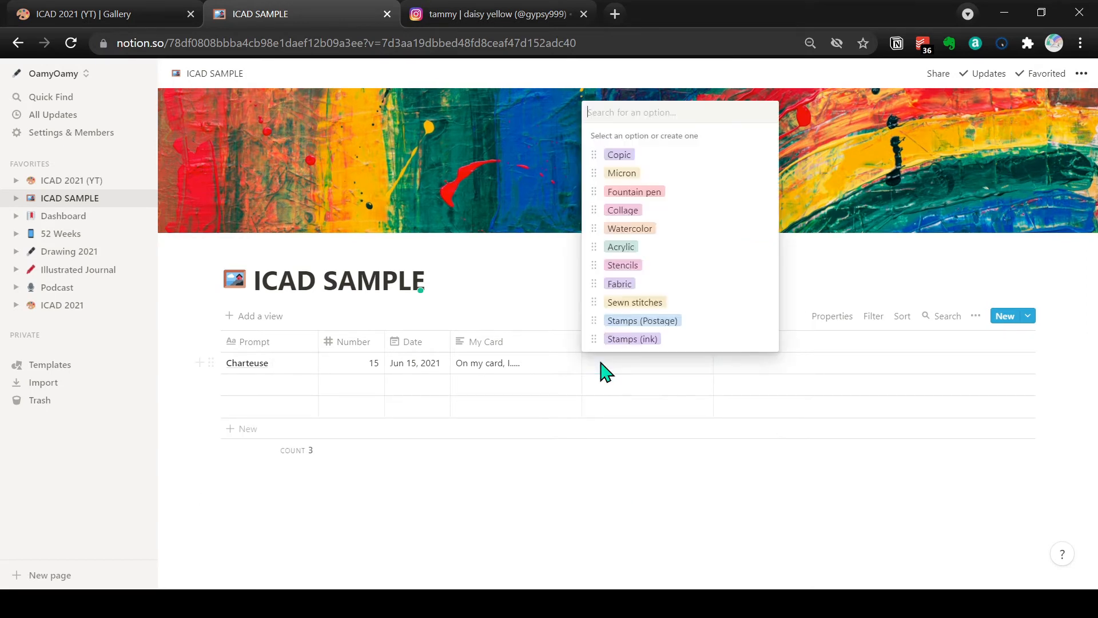
{"action": "left_click", "coordinate": [641, 230]}
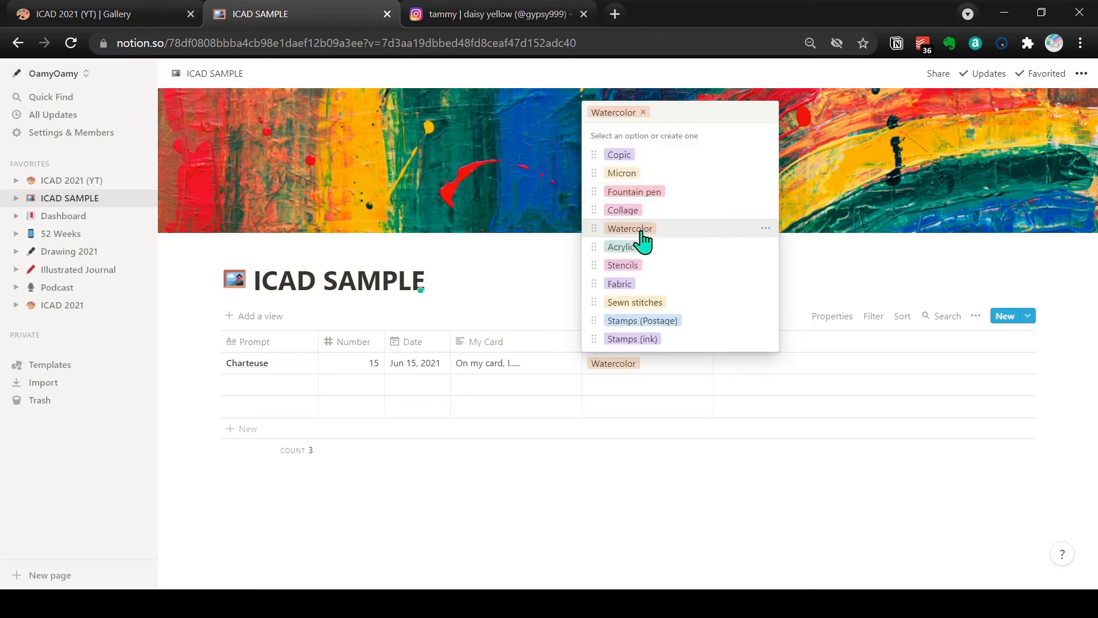
{"action": "left_click", "coordinate": [633, 273]}
{"action": "left_click", "coordinate": [534, 298]}
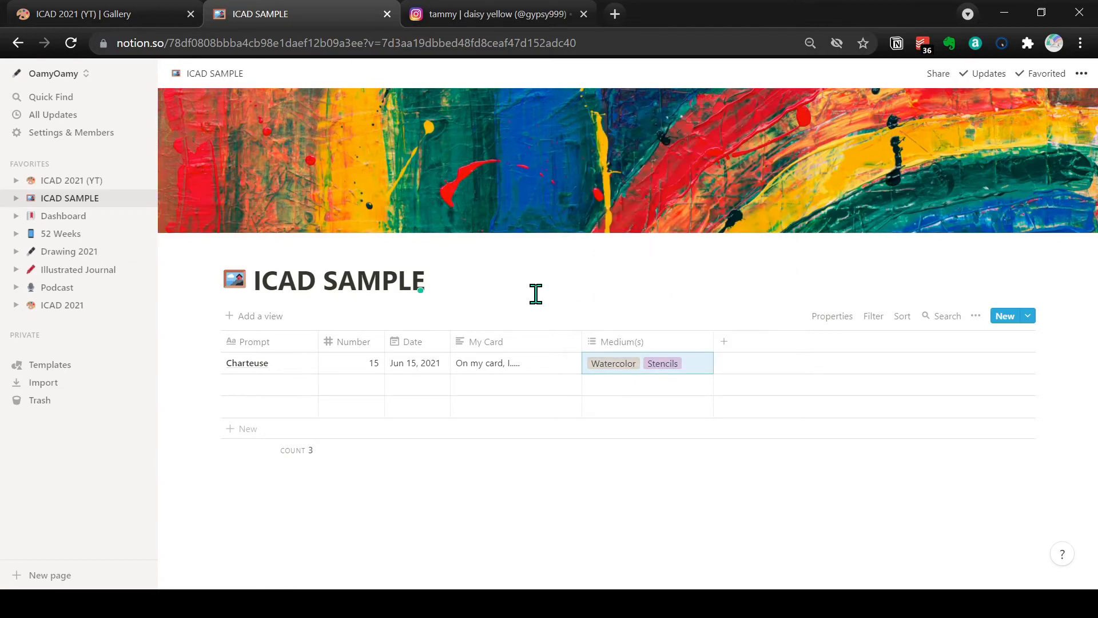
Add a multi-select property named Color after the Medium(s) column.
{"action": "left_click", "coordinate": [727, 349]}
{"action": "type", "text": "Col"}
{"action": "mouse_move", "coordinate": [744, 162]}
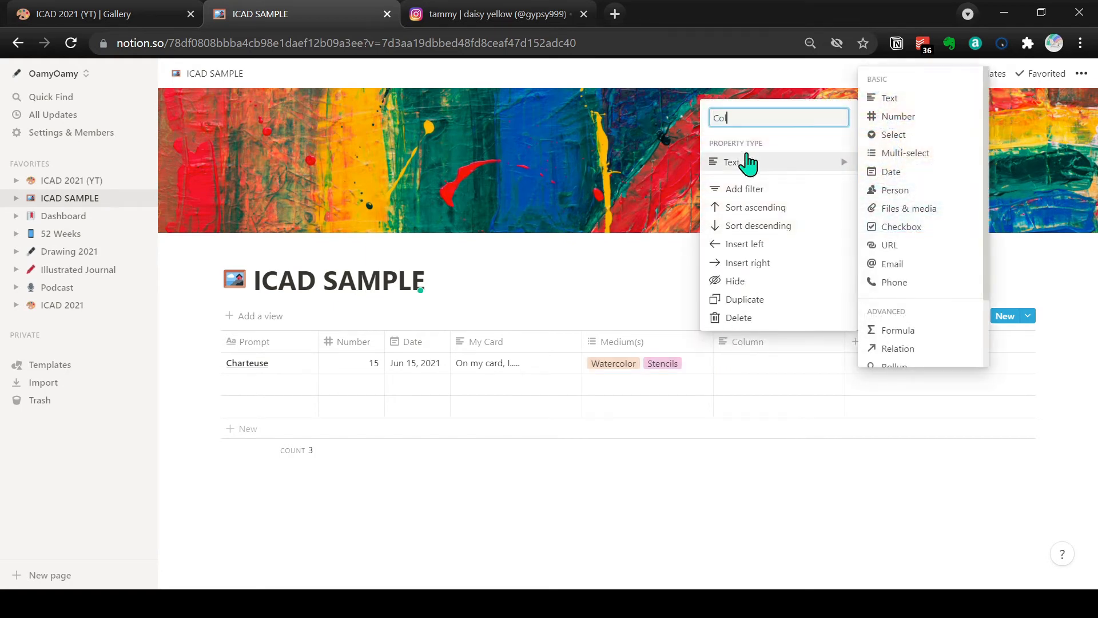
{"action": "left_click", "coordinate": [897, 154]}
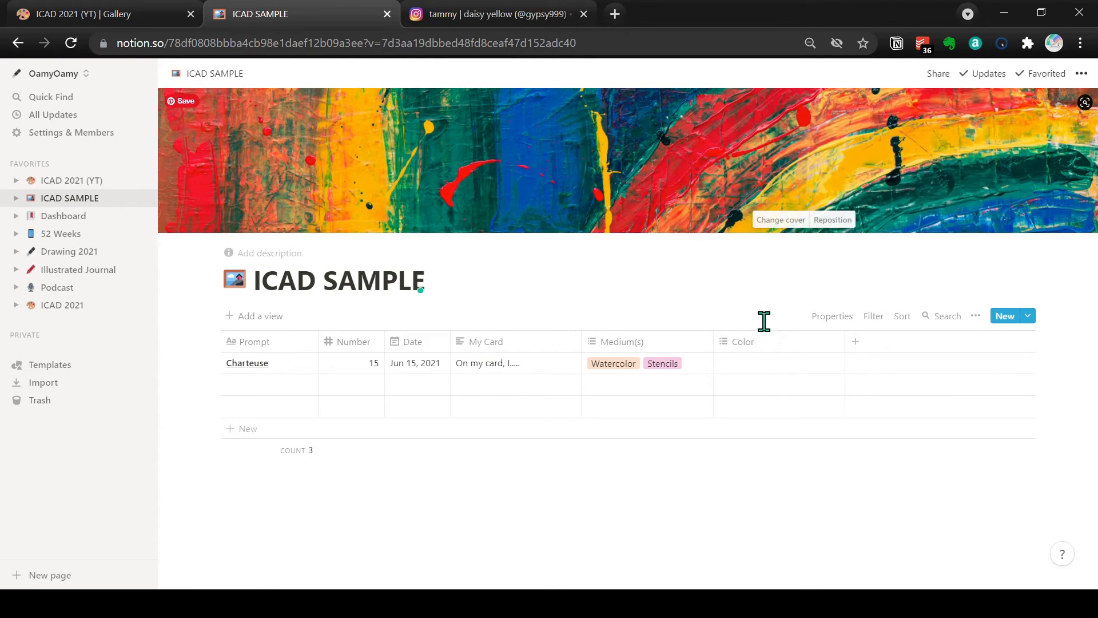
Create the options Red, Orange and Yellow in the Charteuse row's Color cell.
{"action": "left_click", "coordinate": [741, 365]}
{"action": "type", "text": "Red"}
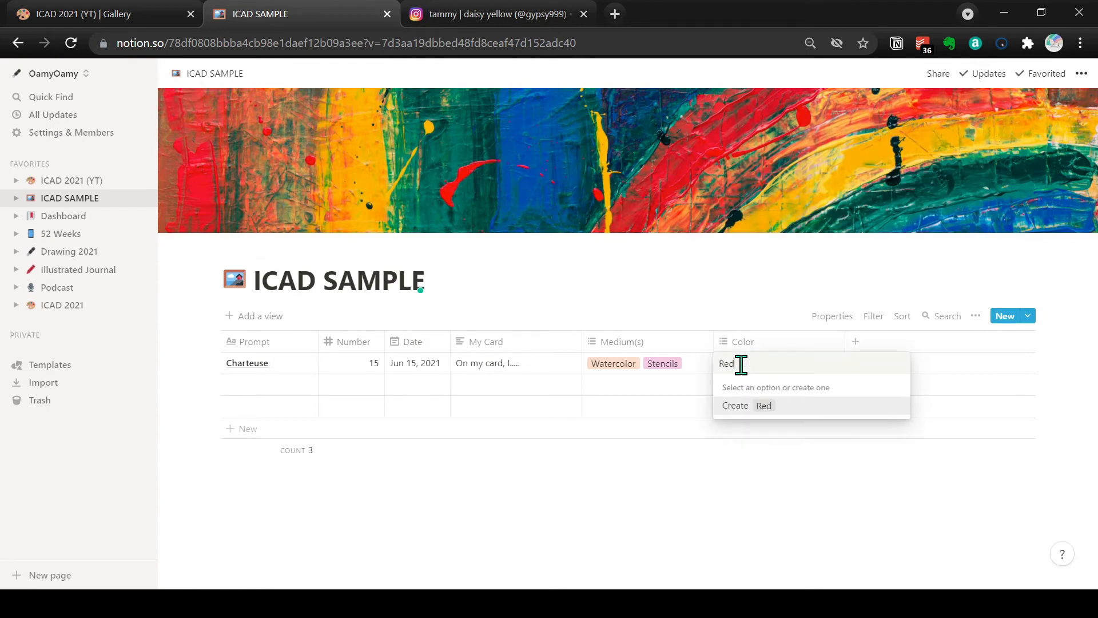
{"action": "key", "text": "Return"}
{"action": "type", "text": "Orange"}
{"action": "key", "text": "Return"}
{"action": "type", "text": "Y"}
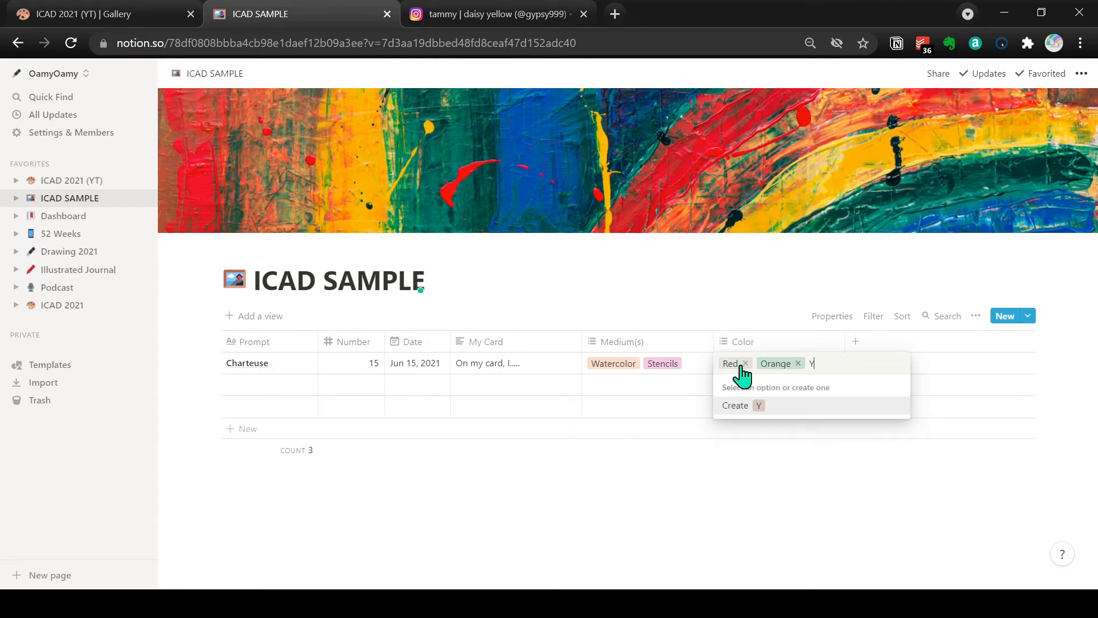
{"action": "type", "text": "ellow"}
{"action": "key", "text": "Return"}
Add the new options Green, Blue, Indigo and Violet to the Charteuse row's Color cell.
{"action": "type", "text": "Green"}
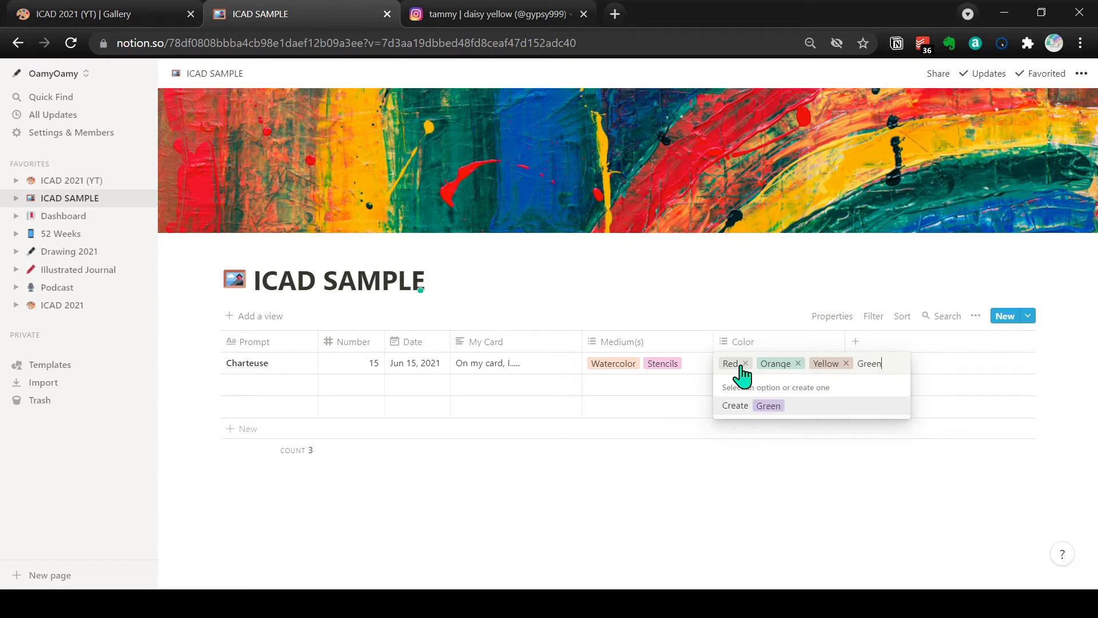
{"action": "key", "text": "Return"}
{"action": "type", "text": "Blue"}
{"action": "key", "text": "Return"}
{"action": "type", "text": "I"}
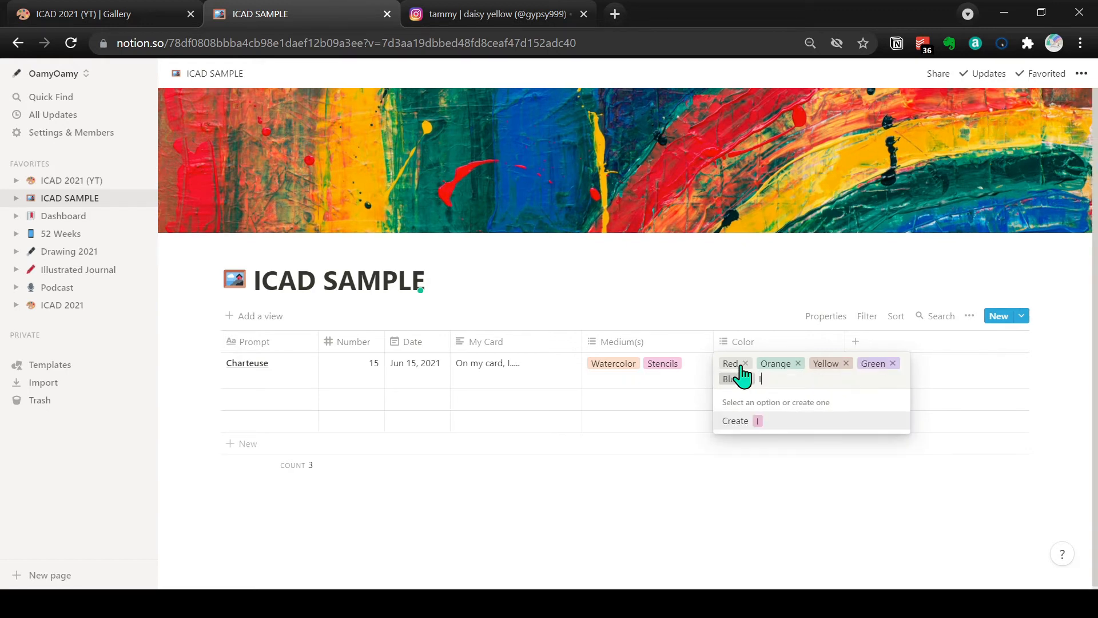
{"action": "type", "text": "ndigo"}
{"action": "key", "text": "Return"}
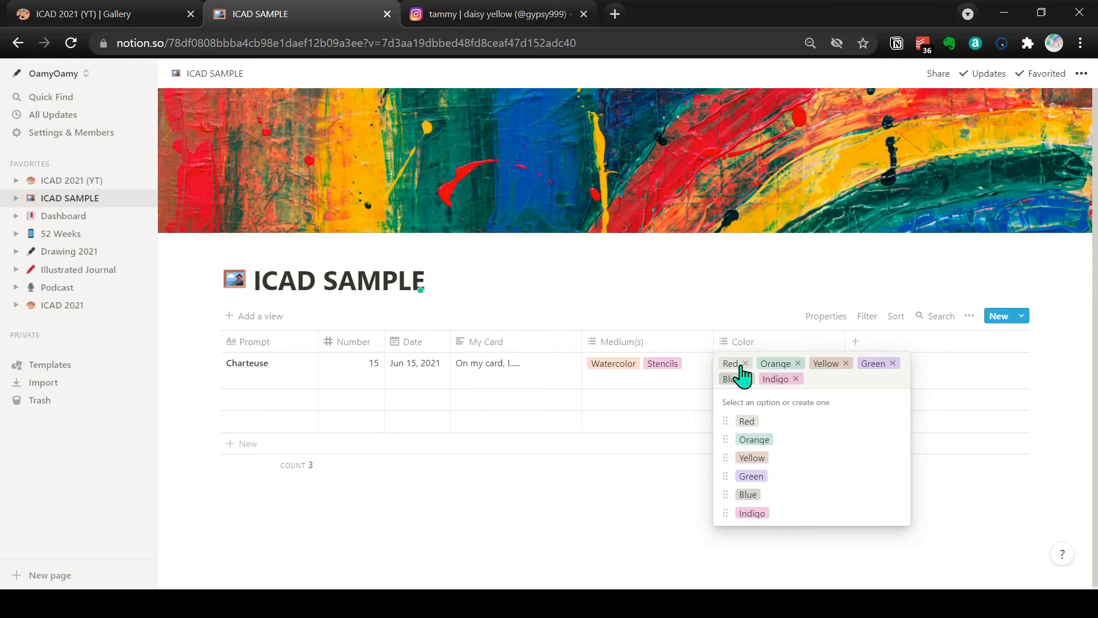
{"action": "type", "text": "Violet"}
{"action": "key", "text": "Return"}
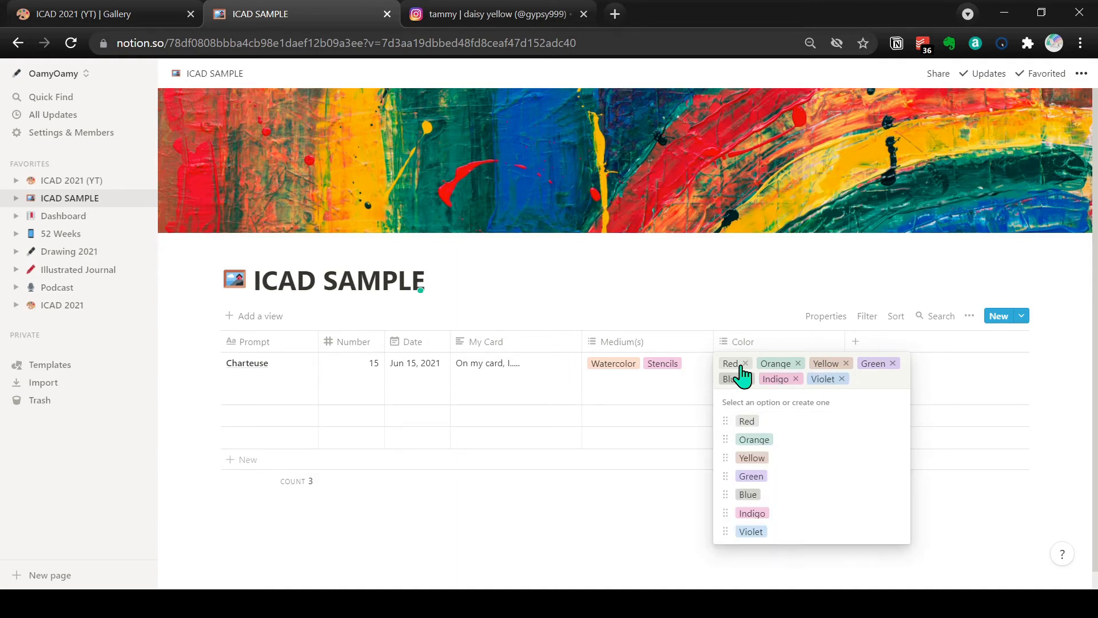
Add the new options Pink, White, Lavender and Black to the Charteuse row's Color cell.
{"action": "type", "text": "Pink"}
{"action": "key", "text": "Return"}
{"action": "type", "text": "White"}
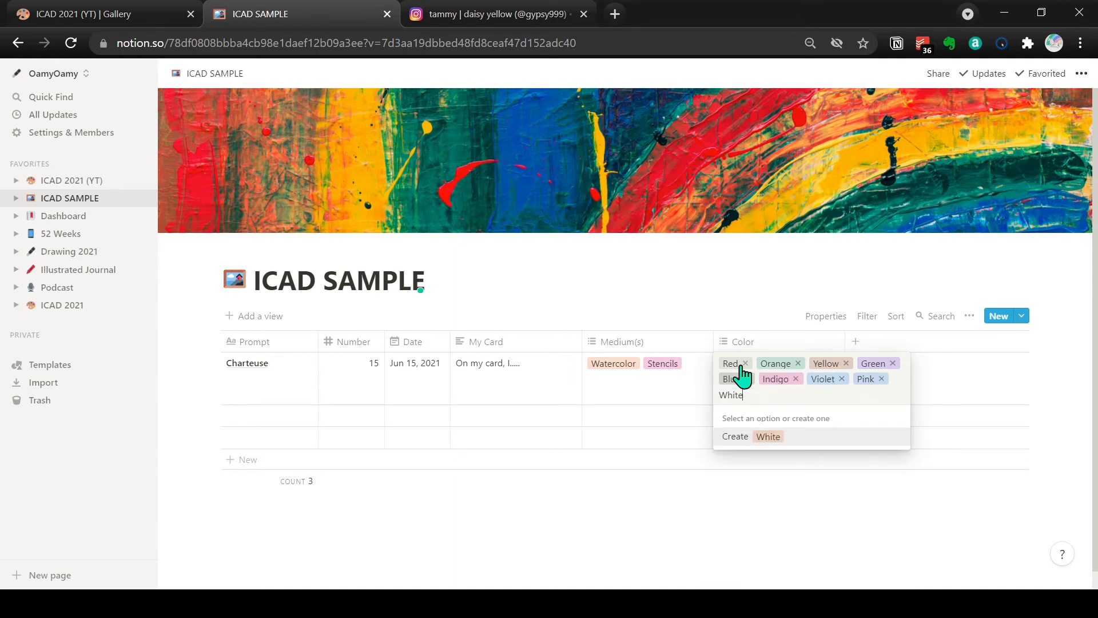
{"action": "key", "text": "Return"}
{"action": "type", "text": "Lavend"}
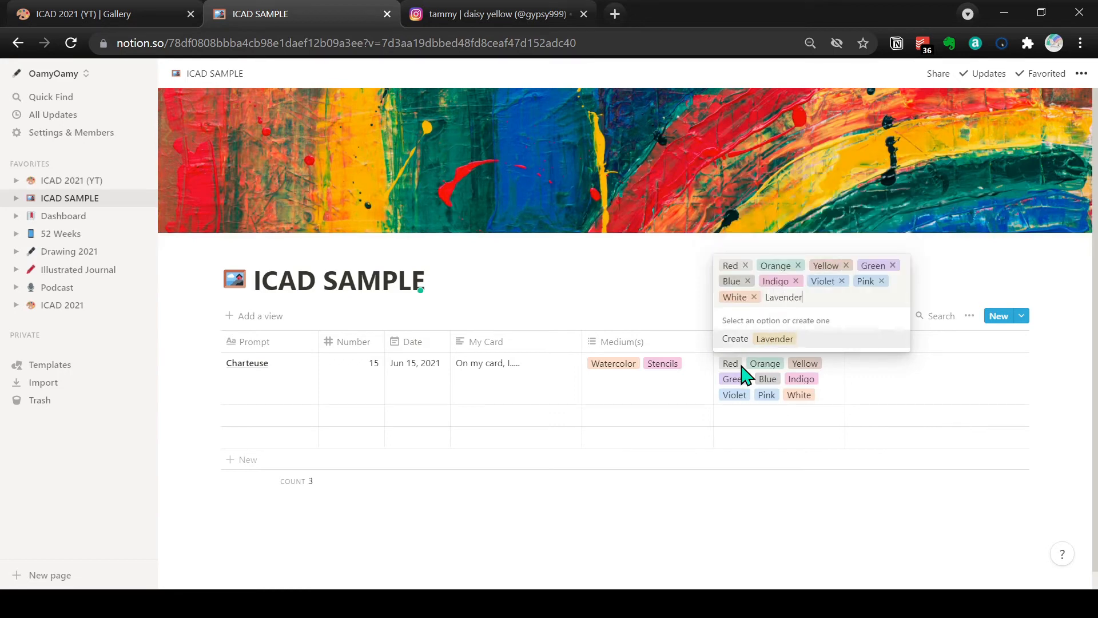
{"action": "type", "text": "er"}
{"action": "key", "text": "Return"}
{"action": "type", "text": "ck"}
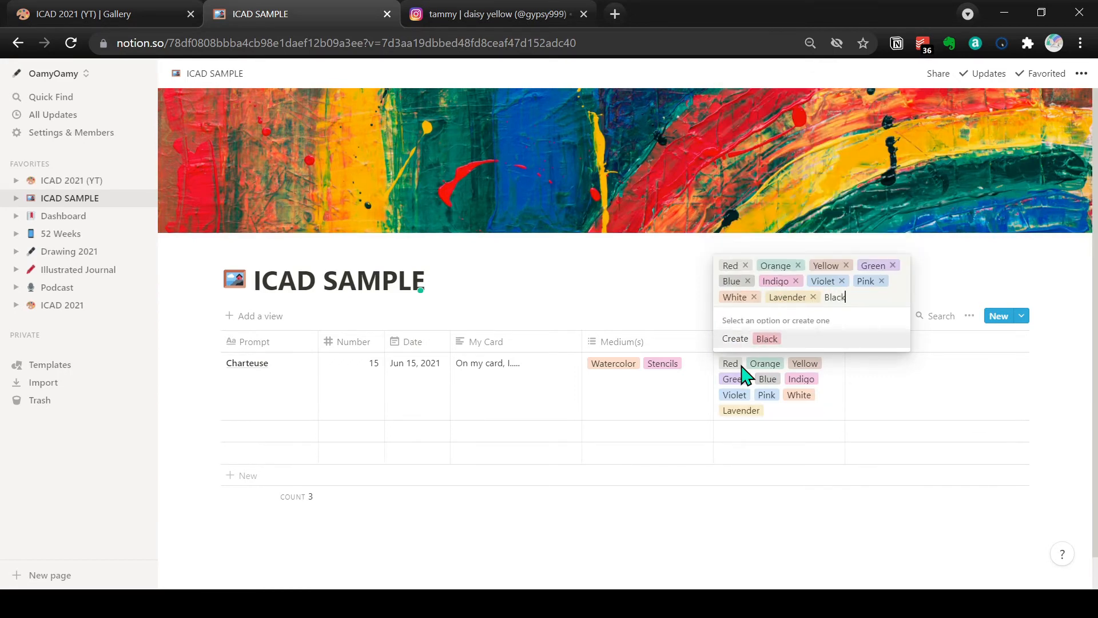
{"action": "key", "text": "Return"}
Add the new options Rainbow and Multi to the Charteuse row's Color cell.
{"action": "type", "text": "Raino"}
{"action": "key", "text": "BackSpace"}
{"action": "type", "text": "bow"}
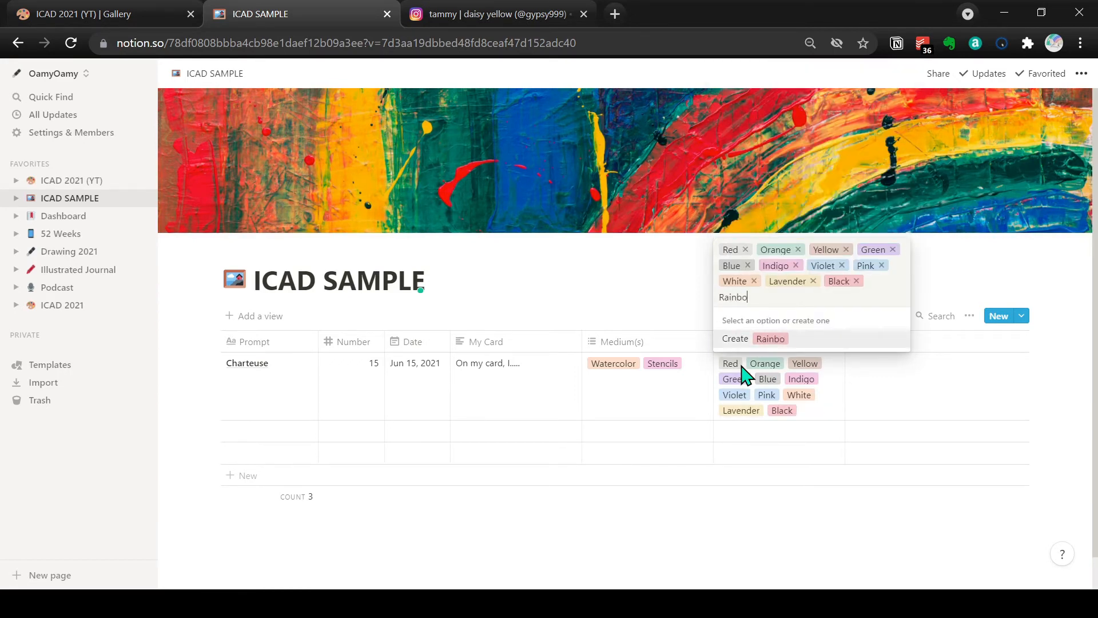
{"action": "key", "text": "Return"}
{"action": "type", "text": "Multi"}
{"action": "key", "text": "Return"}
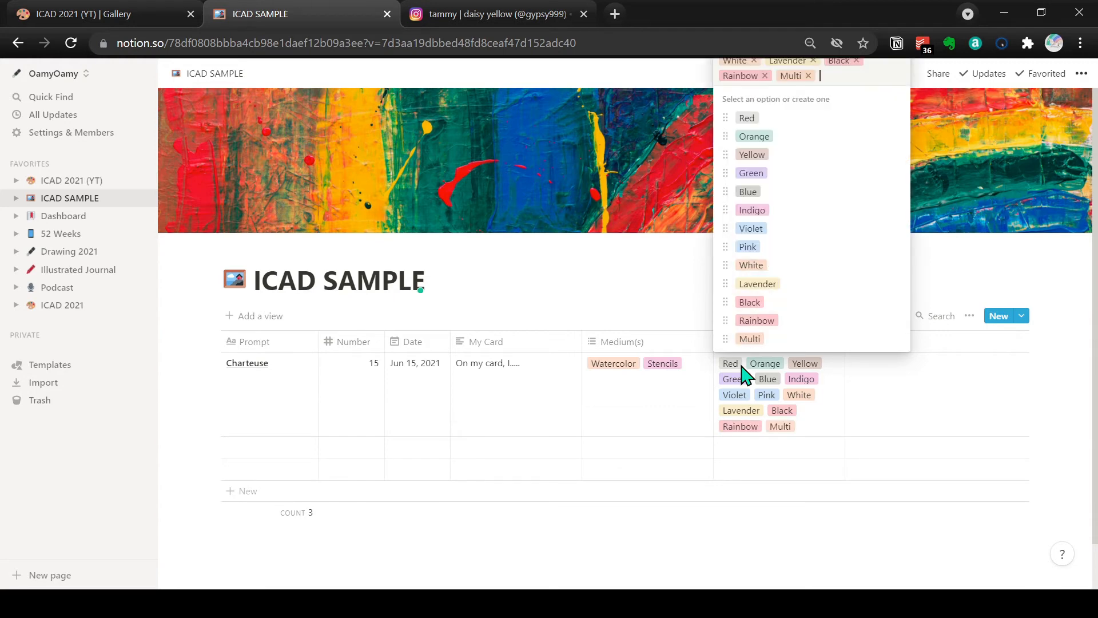
Recolor the Red, Orange, Yellow, Green and Blue options so each tag color matches its name.
{"action": "left_click", "coordinate": [896, 117]}
{"action": "left_click", "coordinate": [896, 155]}
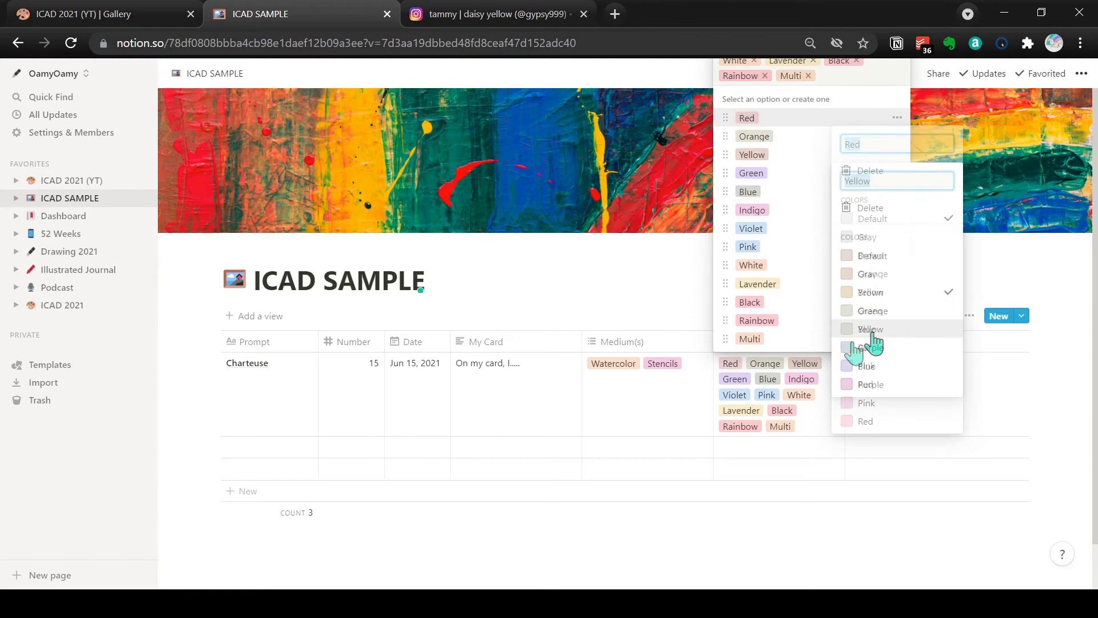
{"action": "left_click", "coordinate": [865, 331]}
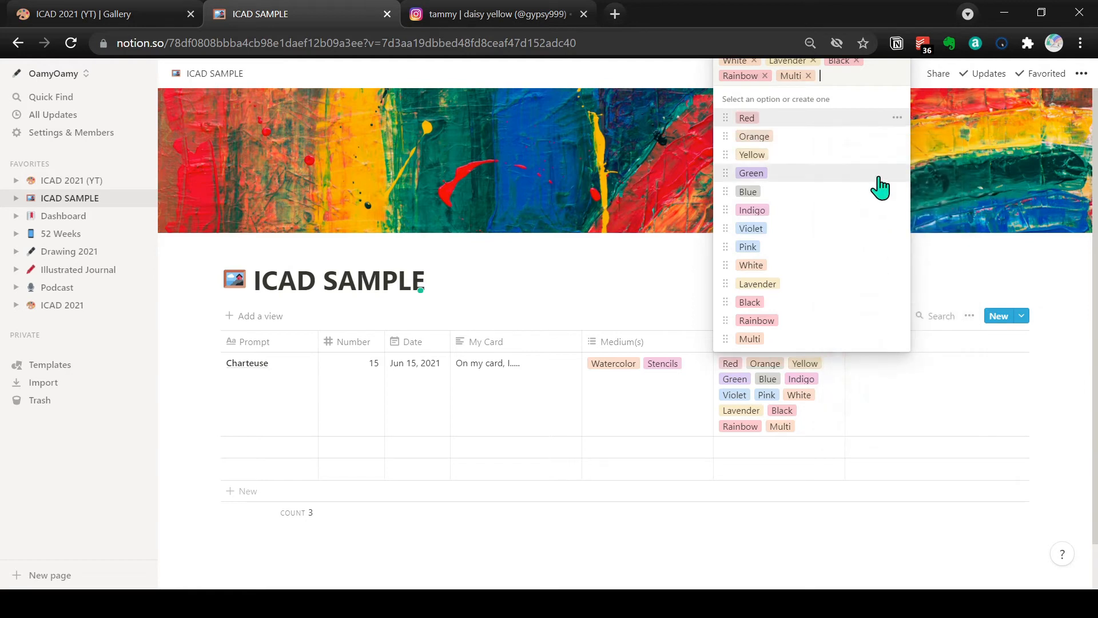
{"action": "left_click", "coordinate": [895, 174]}
{"action": "left_click", "coordinate": [863, 366]}
{"action": "left_click", "coordinate": [897, 191]}
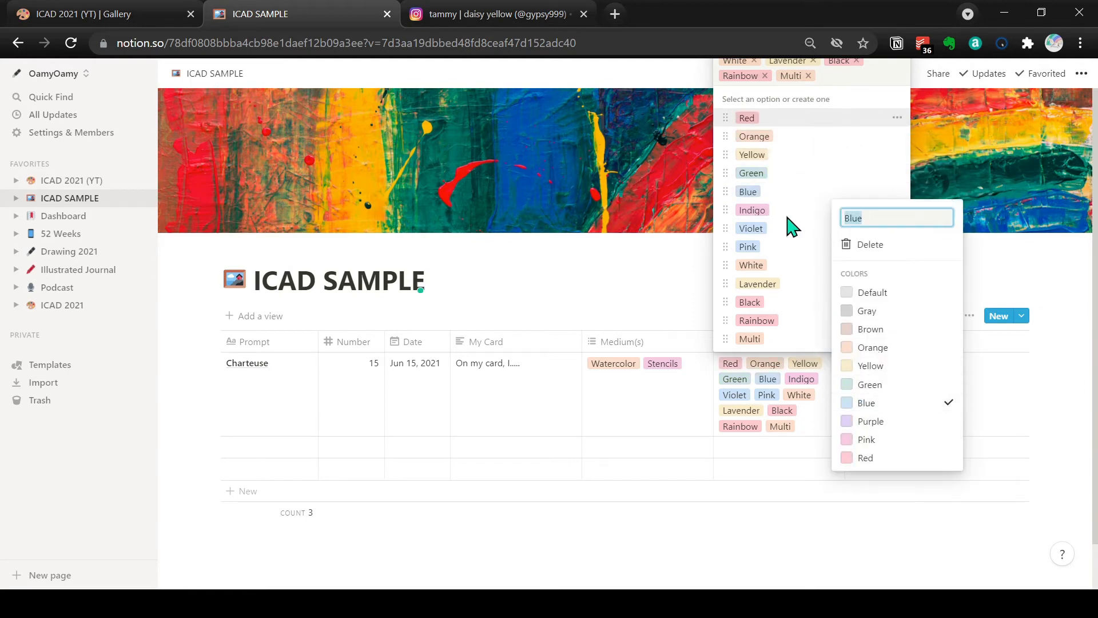
{"action": "left_click", "coordinate": [789, 220]}
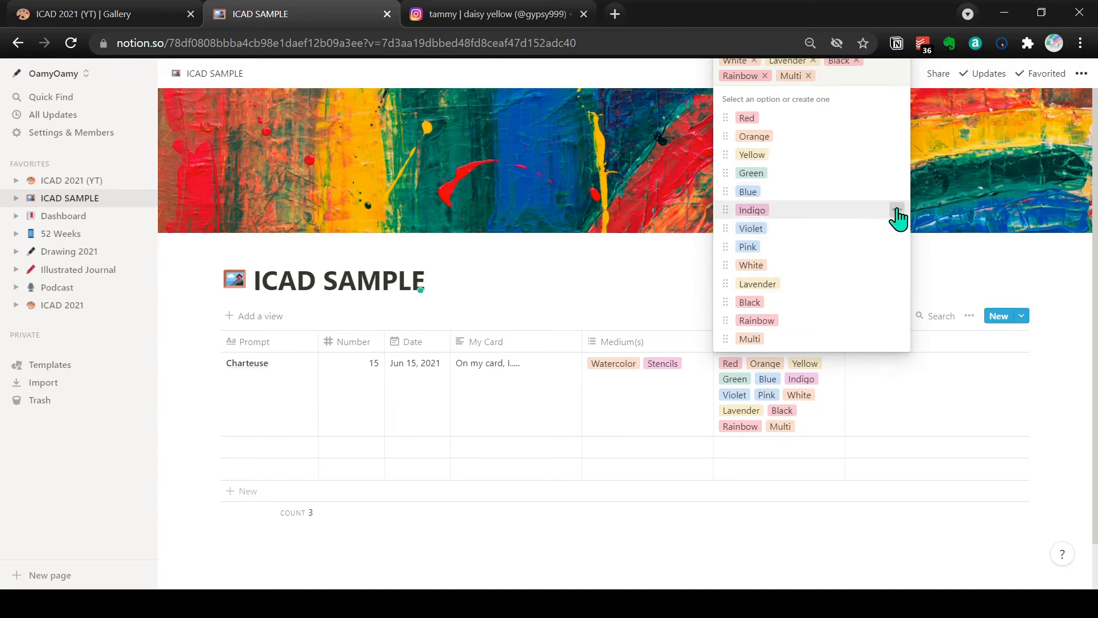
Change the color of the Indigo and Violet options to Purple.
{"action": "left_click", "coordinate": [896, 209]}
{"action": "left_click", "coordinate": [876, 452]}
{"action": "left_click", "coordinate": [897, 228]}
{"action": "left_click", "coordinate": [875, 476]}
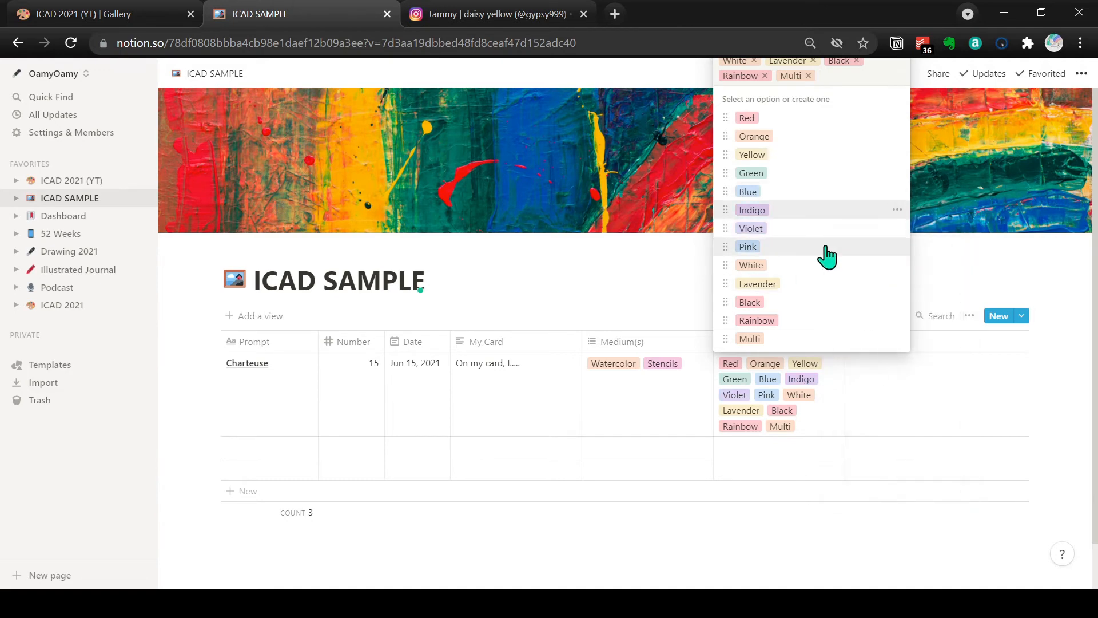
Change the Pink option's color to Pink and the White option's color to Default.
{"action": "left_click", "coordinate": [896, 247]}
{"action": "left_click", "coordinate": [815, 263]}
{"action": "left_click", "coordinate": [897, 264]}
{"action": "left_click", "coordinate": [869, 366]}
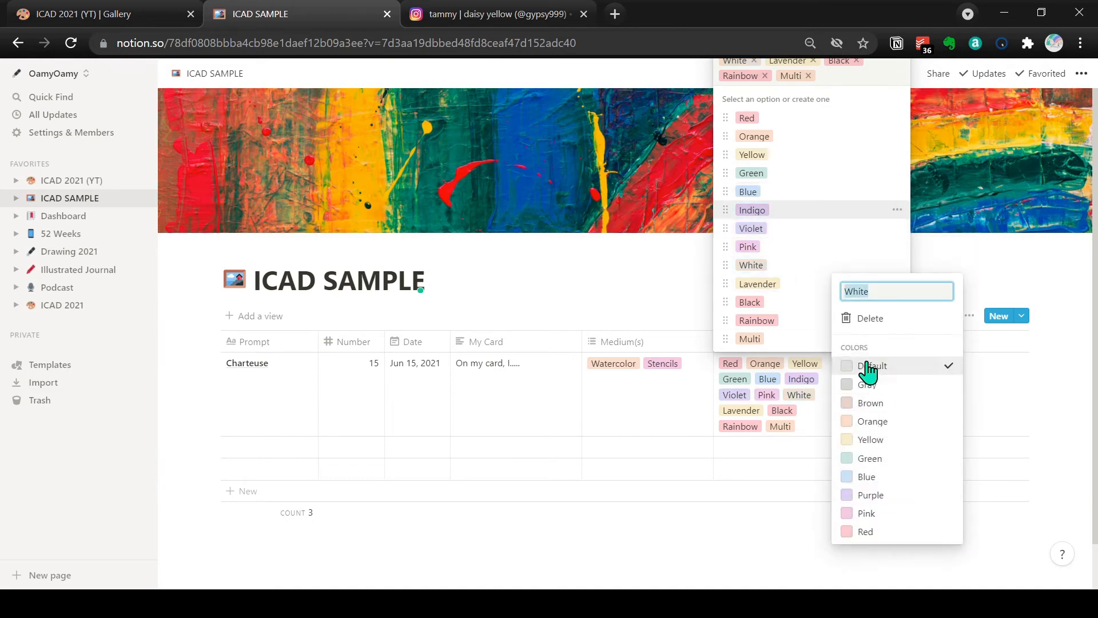
Change the Lavender option's color to Purple and move it between Indigo and Violet in the option list.
{"action": "left_click", "coordinate": [897, 284]}
{"action": "left_click", "coordinate": [870, 513]}
{"action": "left_click", "coordinate": [798, 294]}
{"action": "left_click_drag", "start_coordinate": [725, 283], "coordinate": [725, 229]}
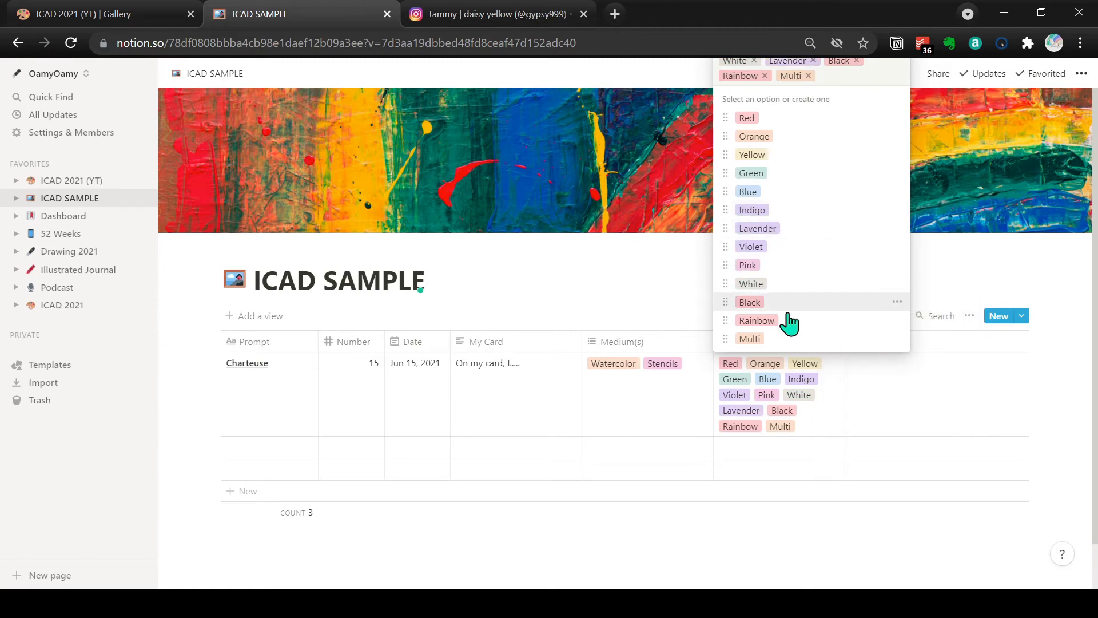
Move the Rainbow option to the start of the Color option list and change its color to Purple.
{"action": "left_click_drag", "start_coordinate": [725, 321], "coordinate": [734, 112]}
{"action": "left_click", "coordinate": [896, 117]}
{"action": "left_click", "coordinate": [886, 349]}
{"action": "left_click", "coordinate": [804, 329]}
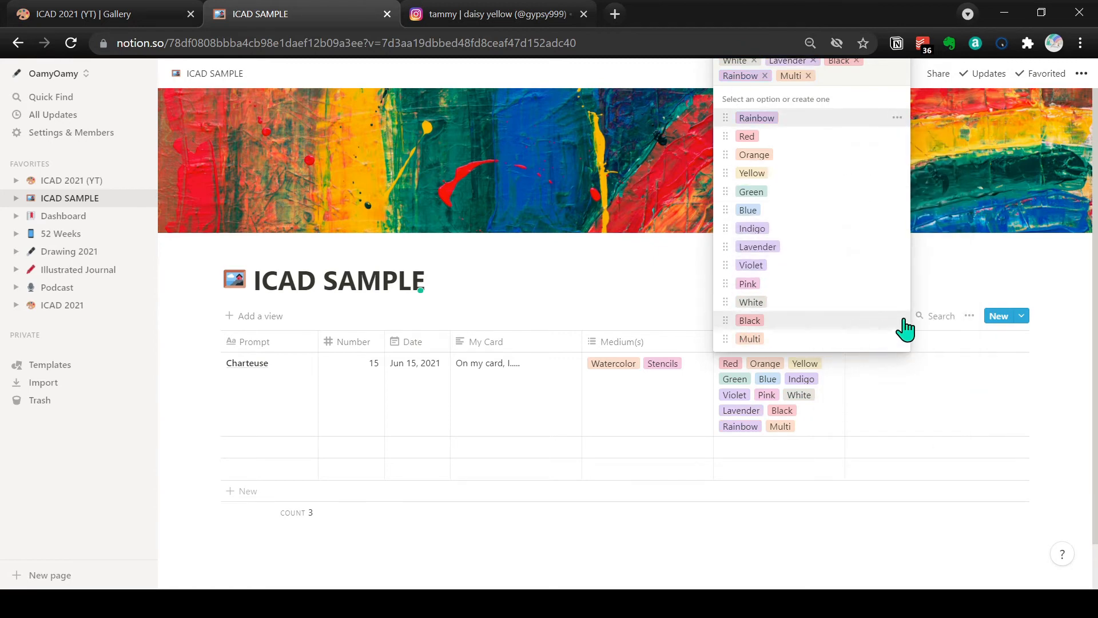
Change the Black option's color to Gray and the Multi option's color to Green.
{"action": "left_click", "coordinate": [897, 321]}
{"action": "left_click", "coordinate": [876, 422]}
{"action": "left_click", "coordinate": [806, 343]}
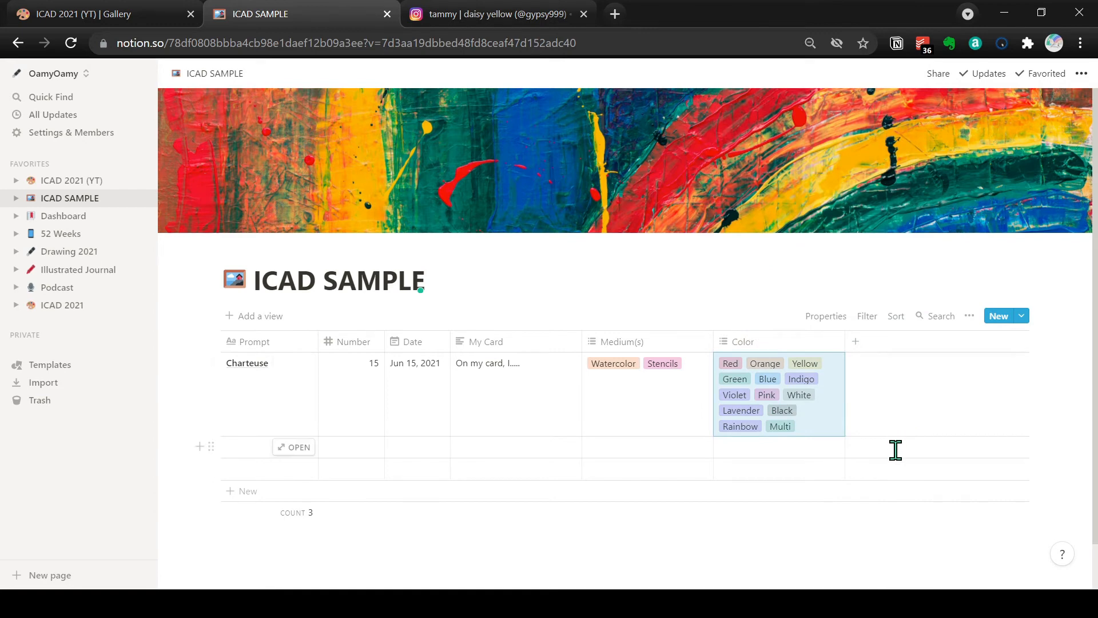
{"action": "left_click", "coordinate": [896, 450]}
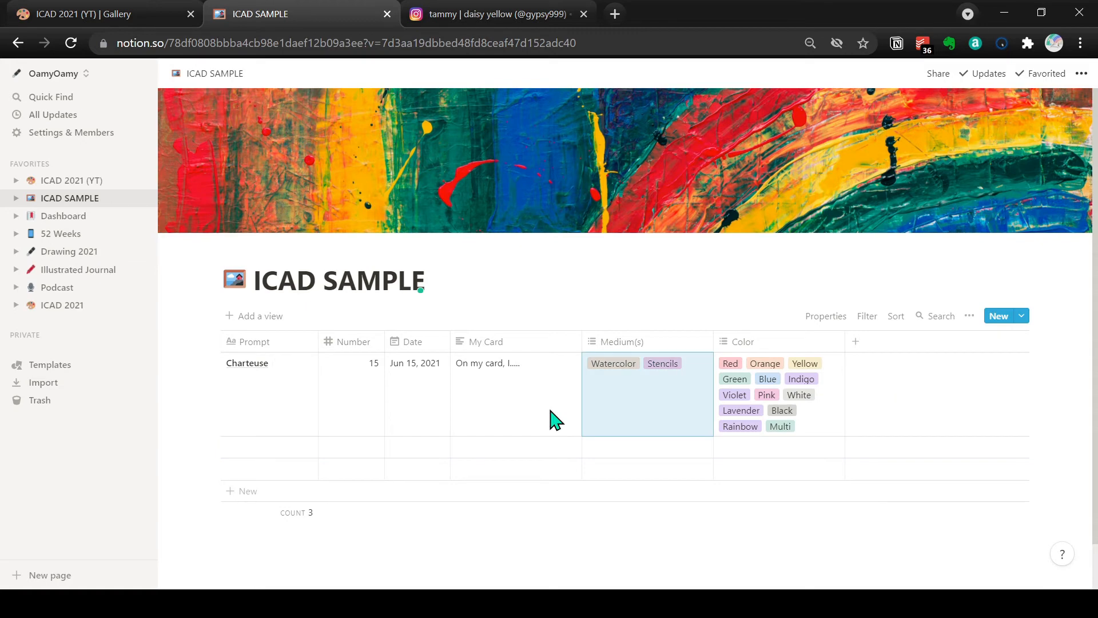
Clear the Charteuse row's Color cell, select only Rainbow in it, and narrow the Color column.
{"action": "key", "text": "Right"}
{"action": "key", "text": "Delete"}
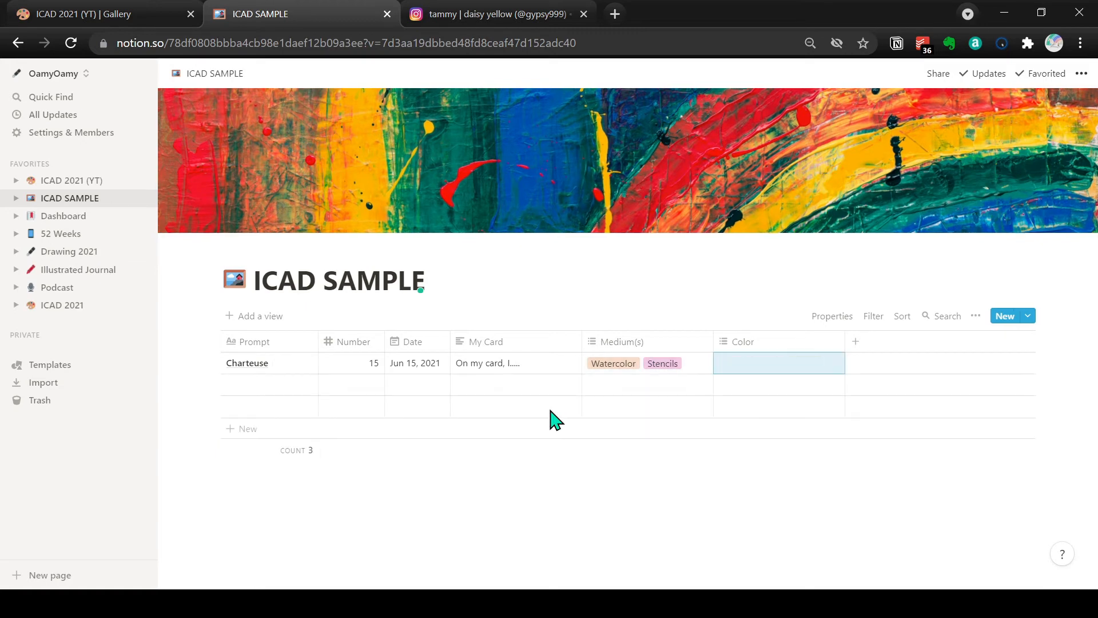
{"action": "left_click", "coordinate": [764, 364]}
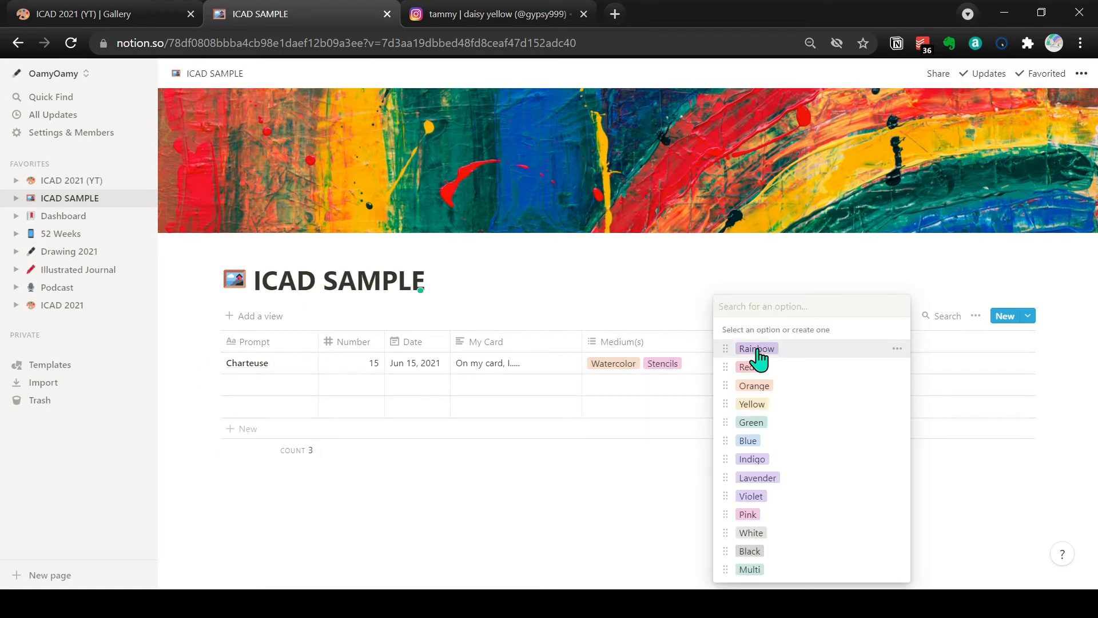
{"action": "left_click", "coordinate": [757, 350]}
{"action": "left_click", "coordinate": [659, 503]}
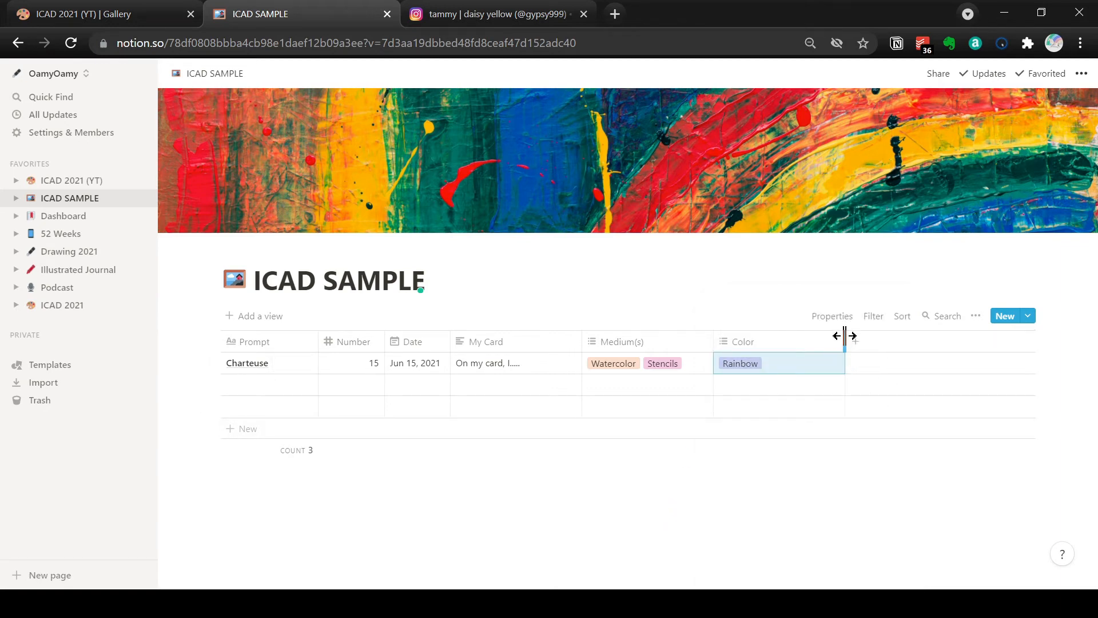
{"action": "left_click_drag", "start_coordinate": [845, 336], "coordinate": [807, 343]}
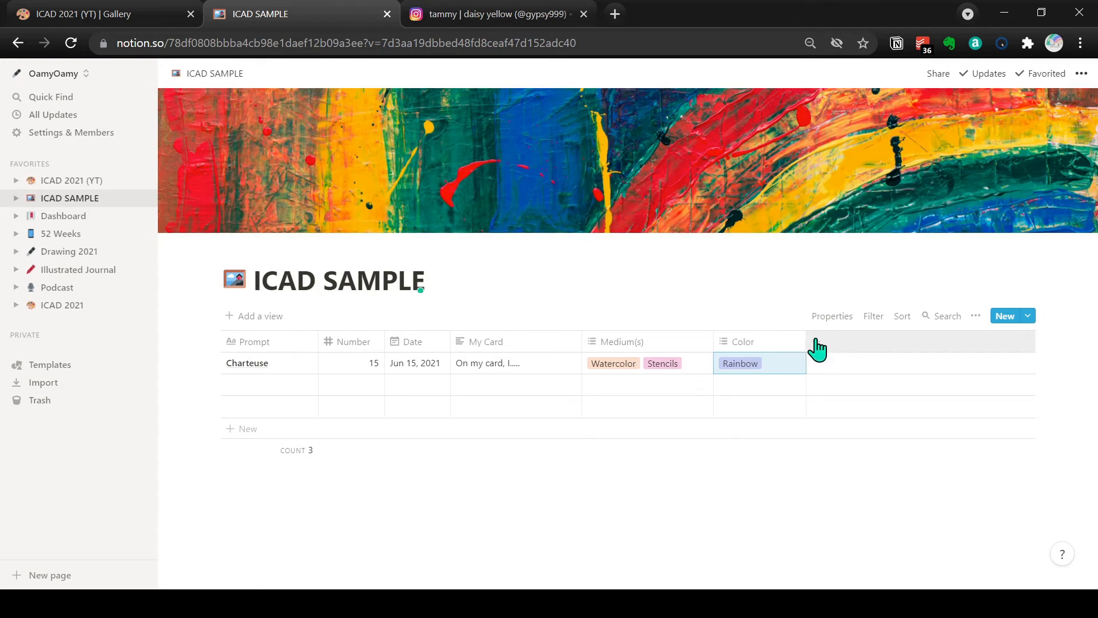
Add a checkbox property named "Prompt ✅" after Color and narrow its column.
{"action": "left_click", "coordinate": [816, 343]}
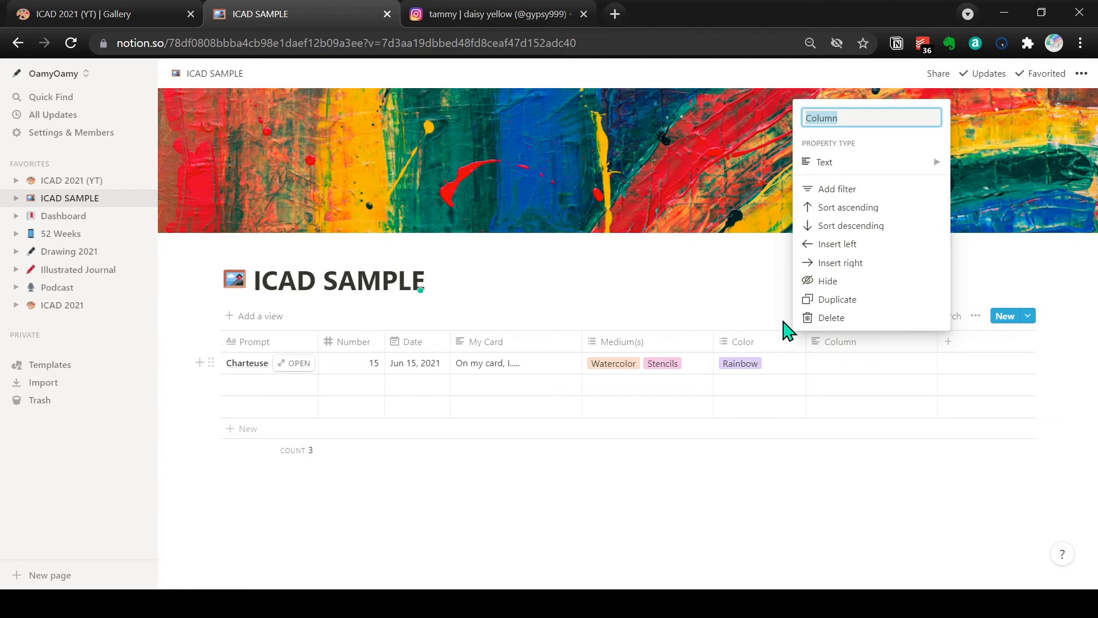
{"action": "mouse_move", "coordinate": [859, 157]}
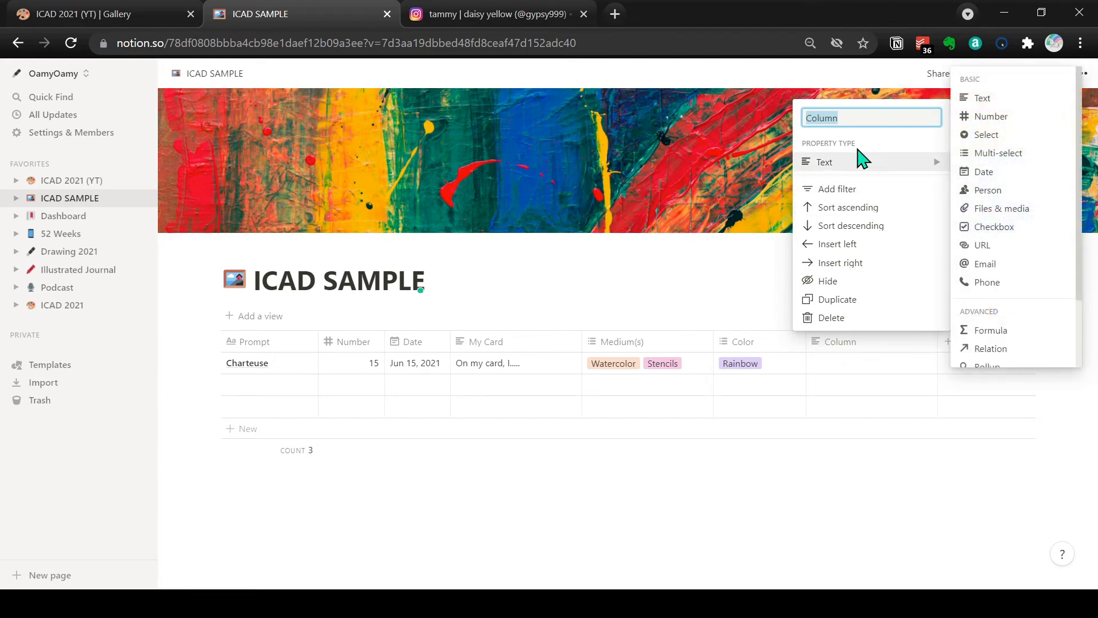
{"action": "type", "text": "Prompt"}
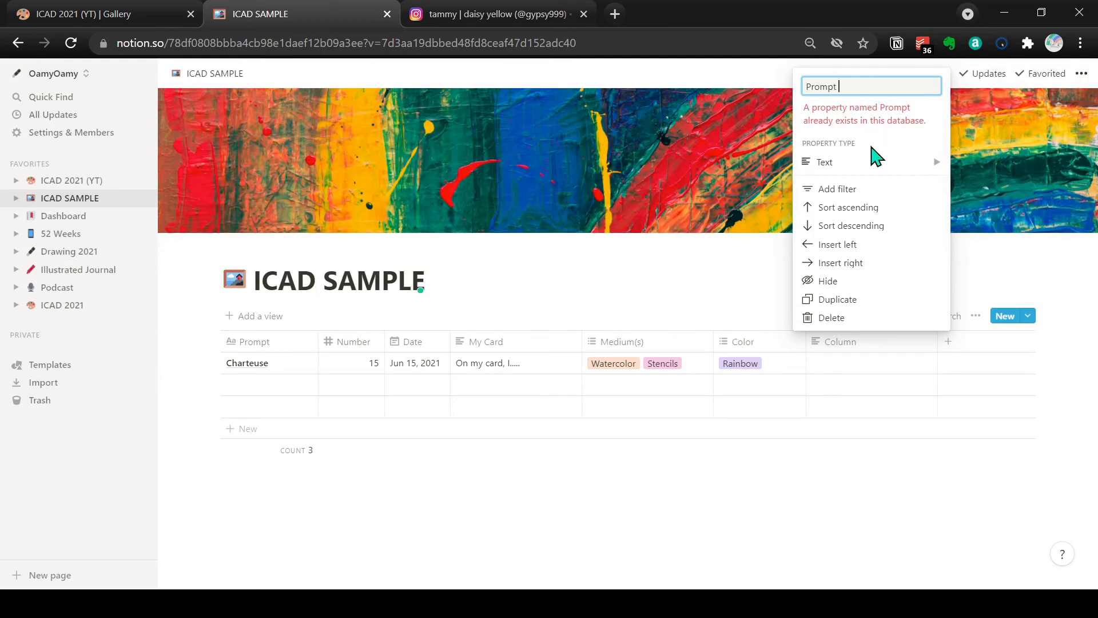
{"action": "type", "text": "che"}
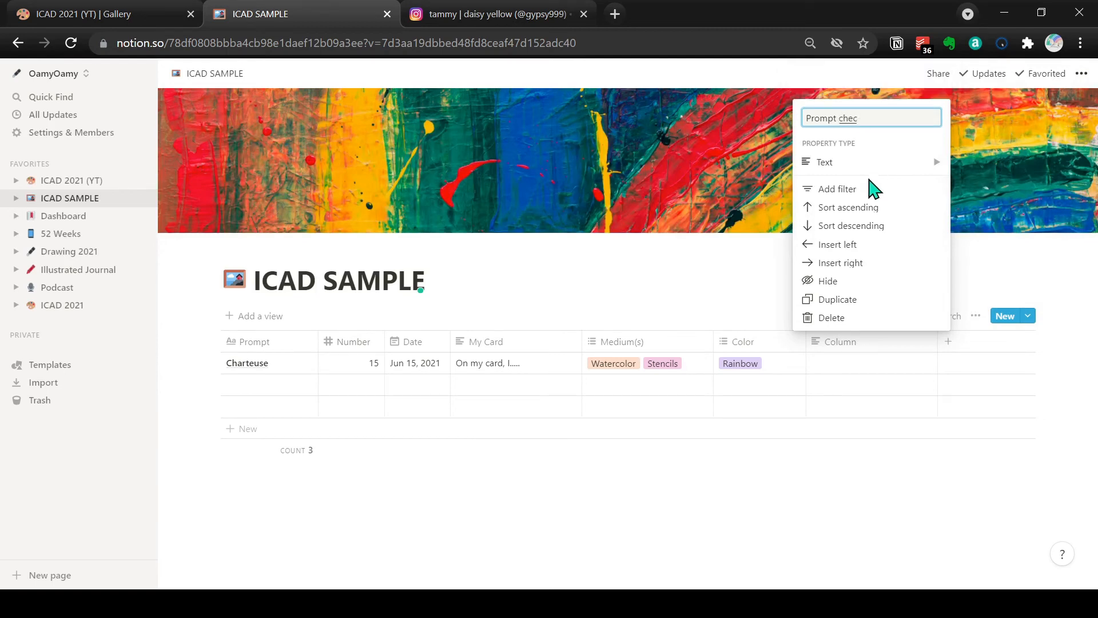
{"action": "type", "text": "c"}
{"action": "key", "text": "Return"}
{"action": "left_click", "coordinate": [821, 164]}
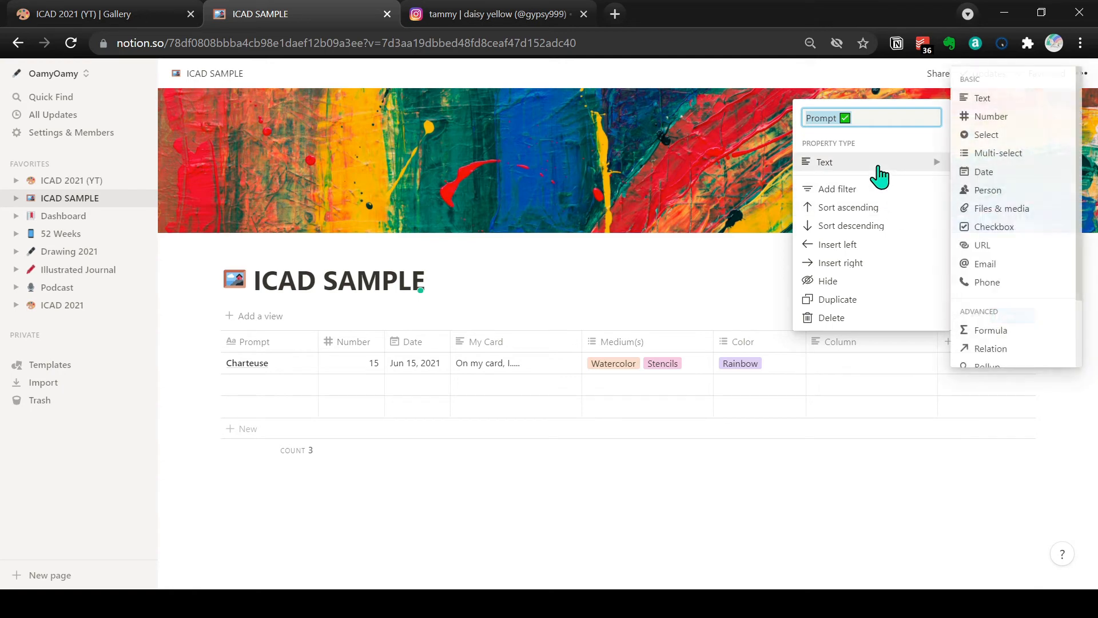
{"action": "left_click", "coordinate": [995, 227]}
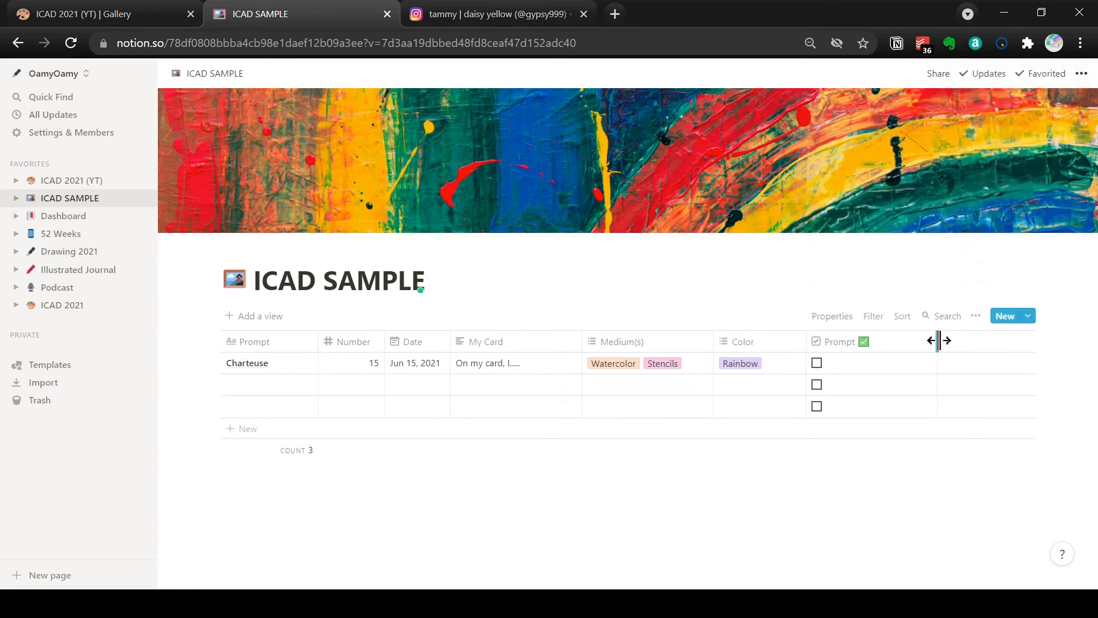
{"action": "left_click_drag", "start_coordinate": [937, 342], "coordinate": [881, 344]}
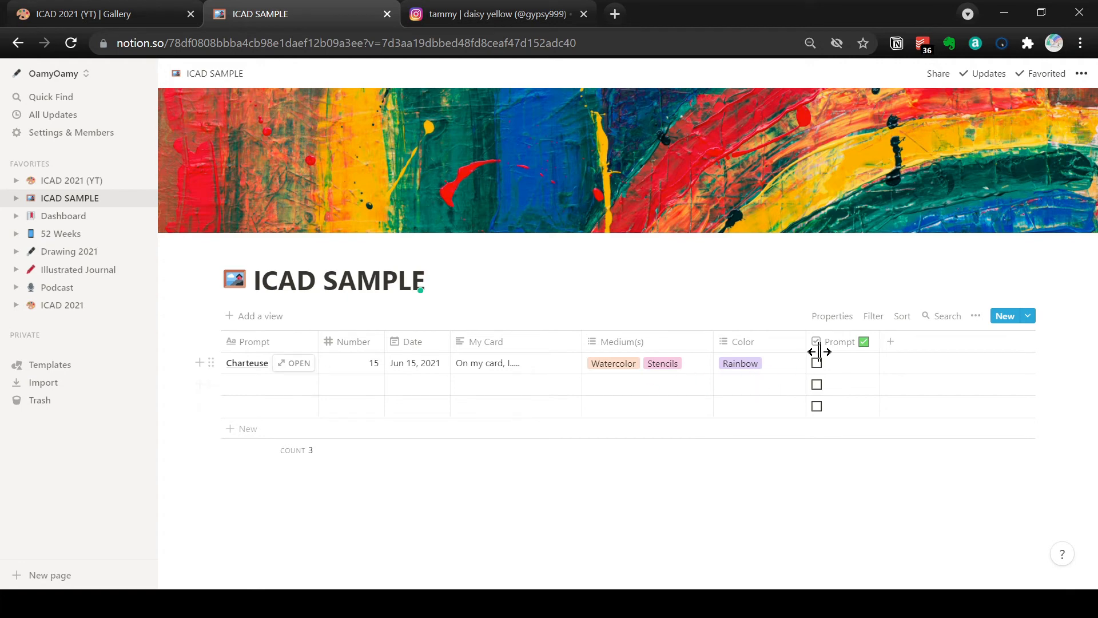
Add a Files & media property named "Card" after Prompt ✅ and narrow its column.
{"action": "left_click", "coordinate": [890, 343]}
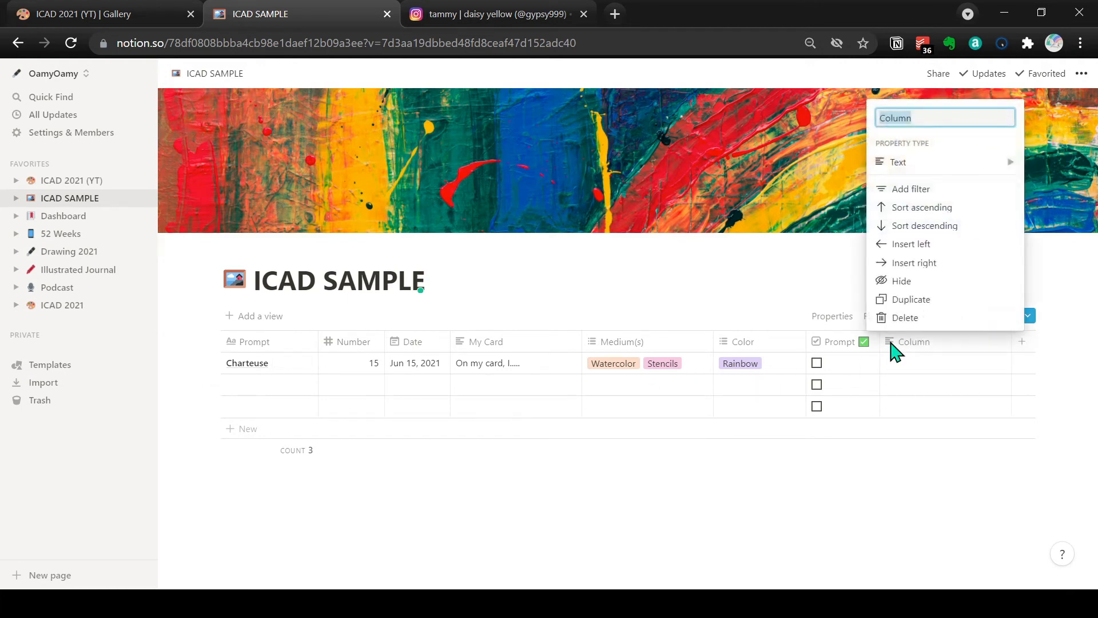
{"action": "type", "text": "Card"}
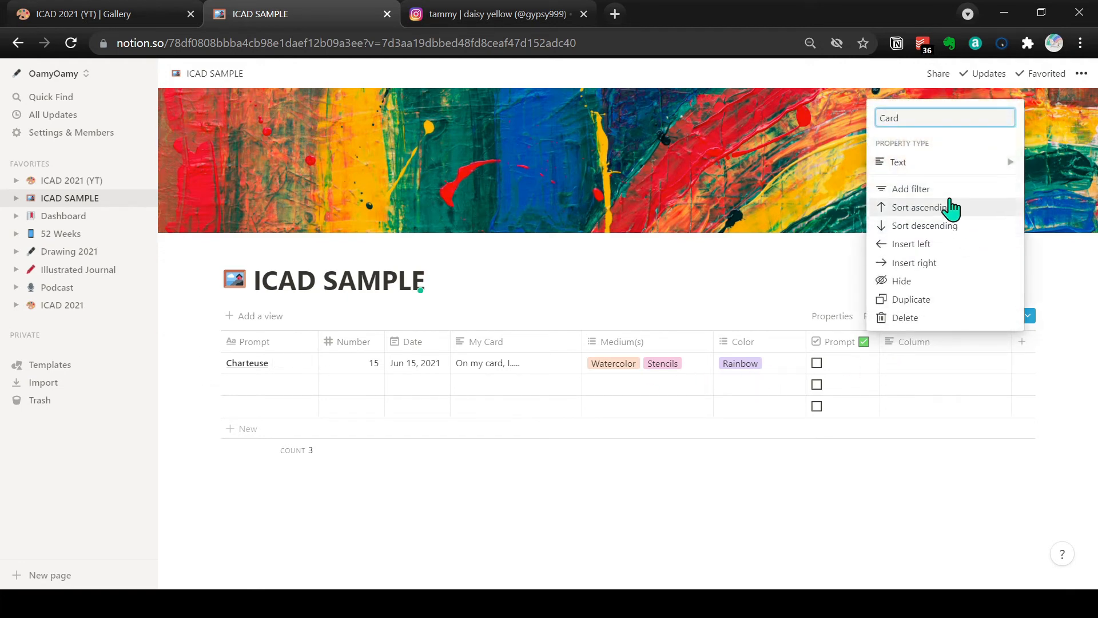
{"action": "mouse_move", "coordinate": [915, 164]}
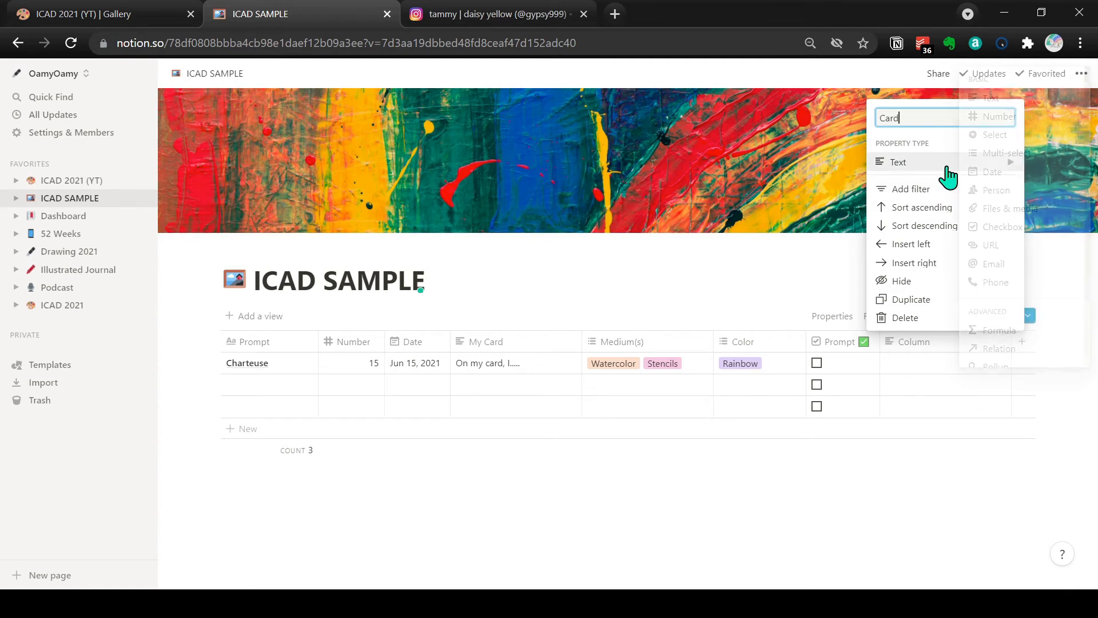
{"action": "left_click", "coordinate": [1010, 208]}
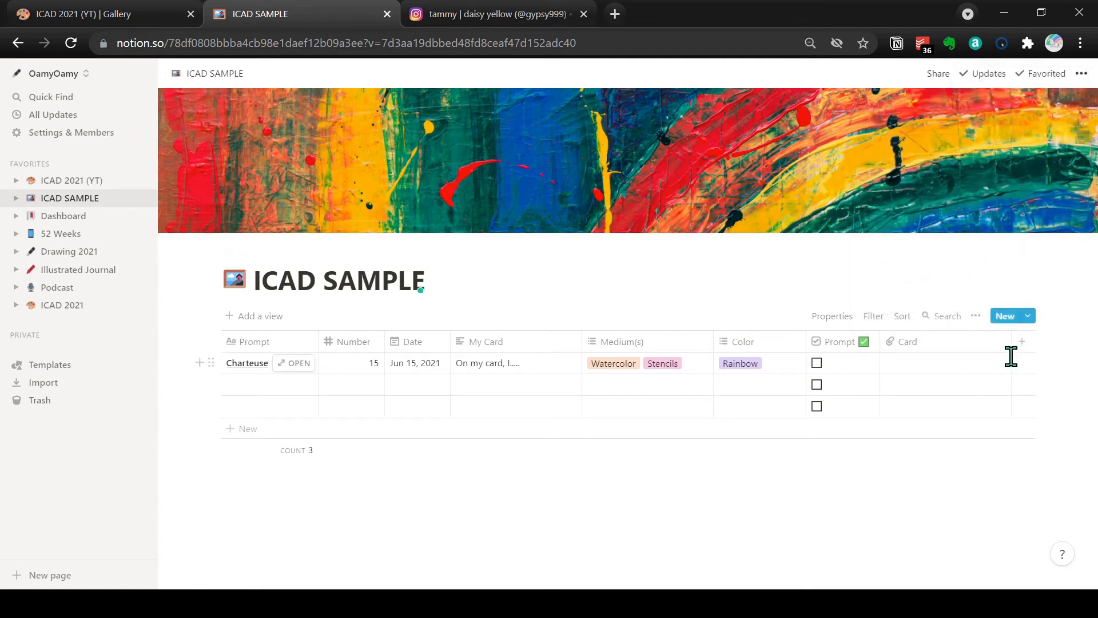
{"action": "left_click_drag", "start_coordinate": [1011, 341], "coordinate": [947, 359]}
Add a Text property named "Caption" after the Card column.
{"action": "left_click", "coordinate": [955, 349]}
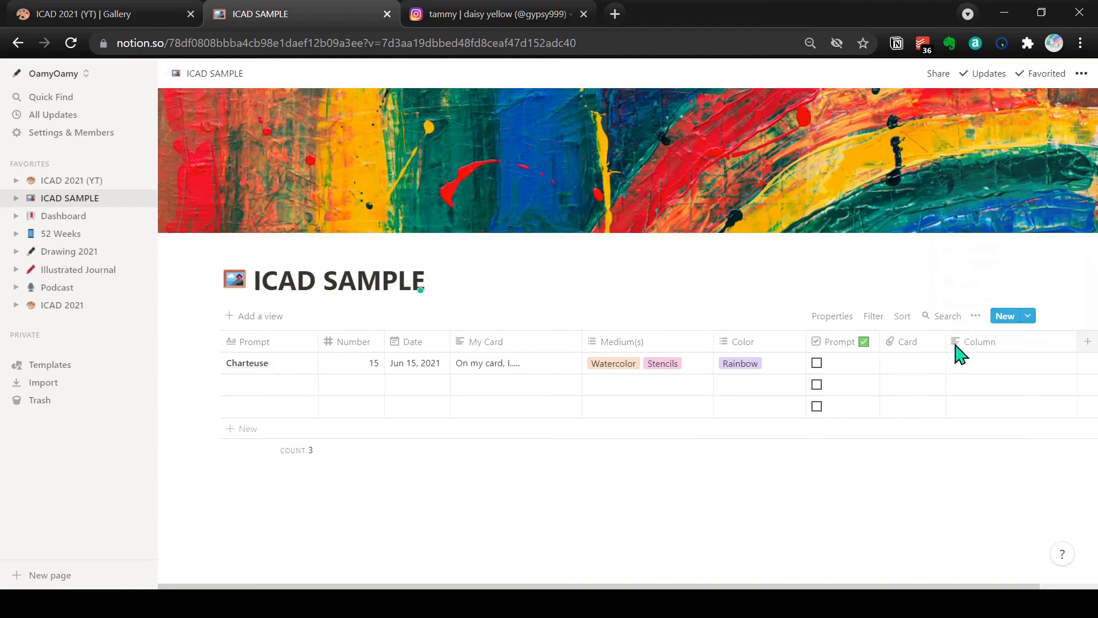
{"action": "type", "text": "Caption"}
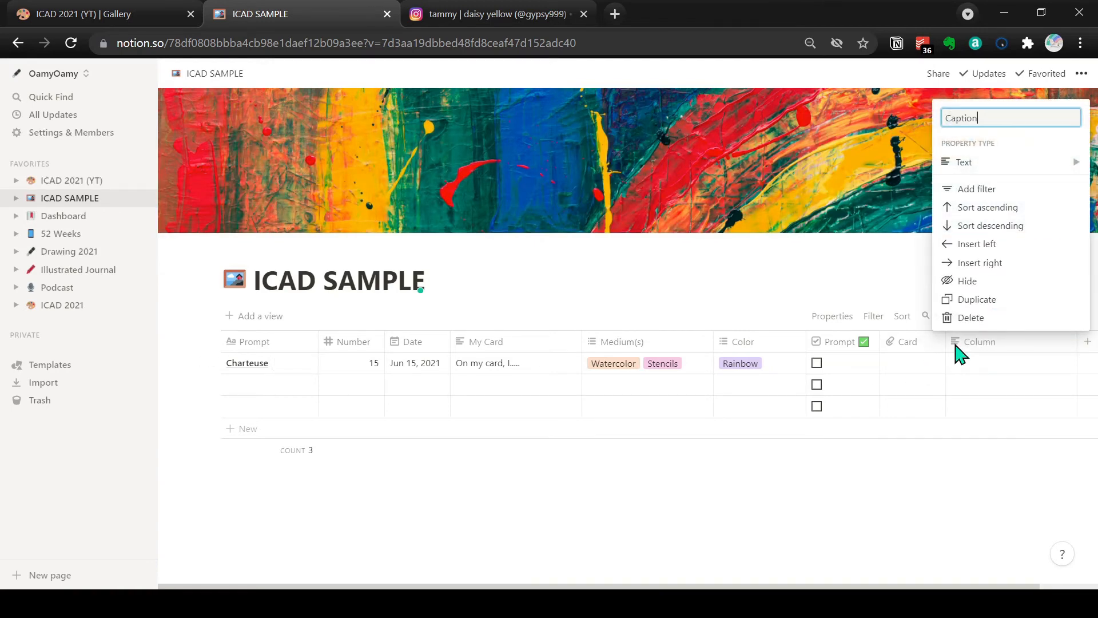
{"action": "left_click", "coordinate": [997, 164]}
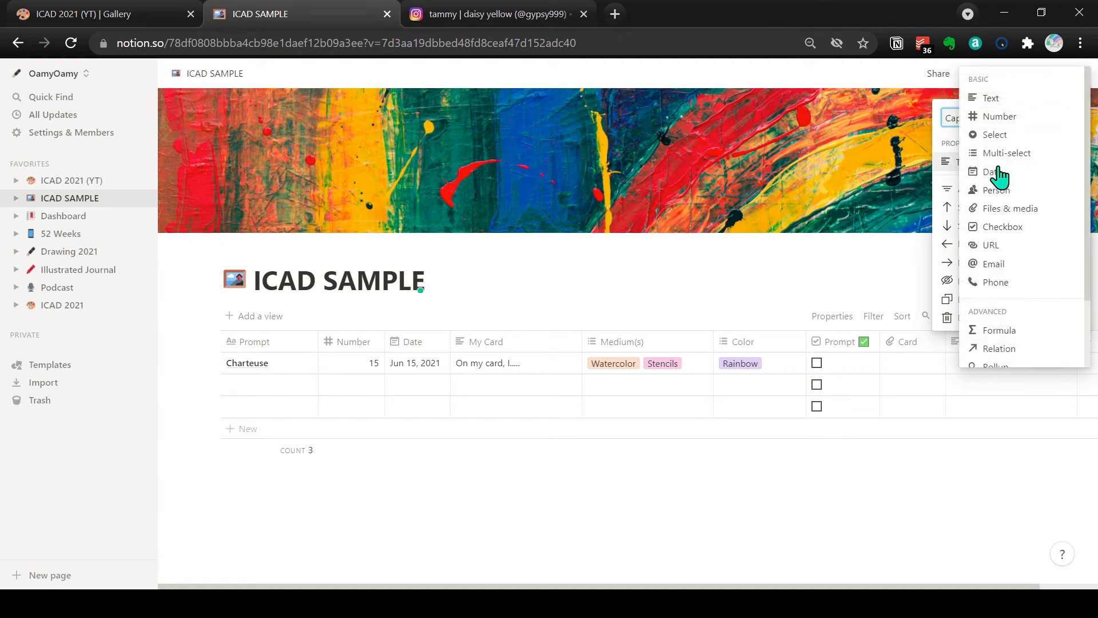
{"action": "left_click", "coordinate": [990, 98]}
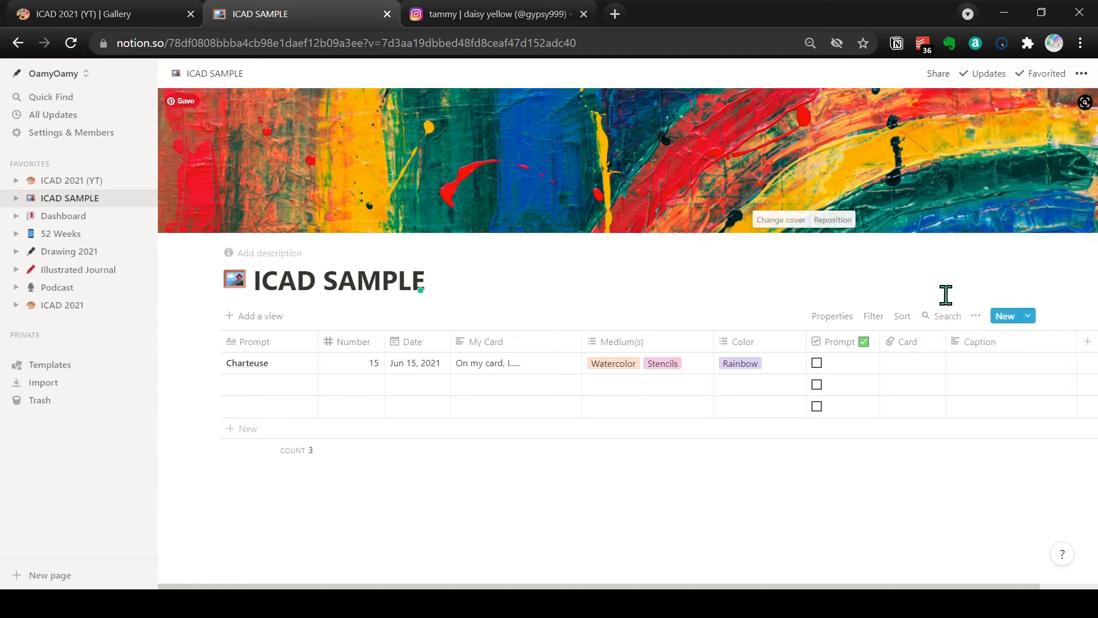
Narrow the Caption, My Card, Medium(s) and Color columns so the table takes up less width.
{"action": "scroll", "coordinate": [955, 399], "scroll_direction": "right", "scroll_amount": 2}
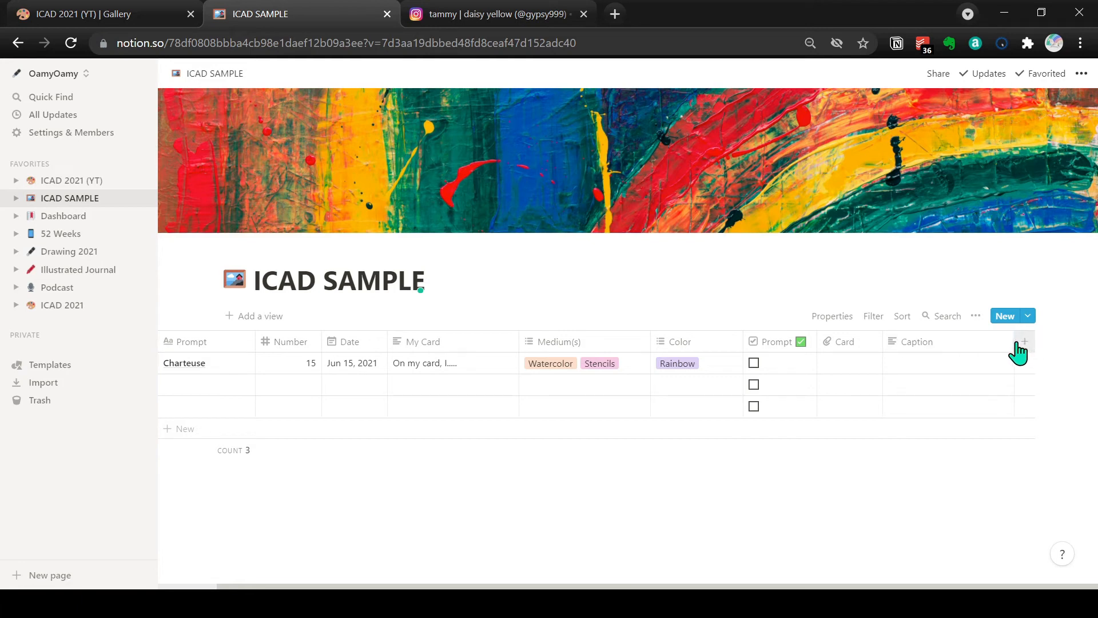
{"action": "scroll", "coordinate": [1009, 340], "scroll_direction": "left", "scroll_amount": 1}
{"action": "scroll", "coordinate": [974, 352], "scroll_direction": "left", "scroll_amount": 1}
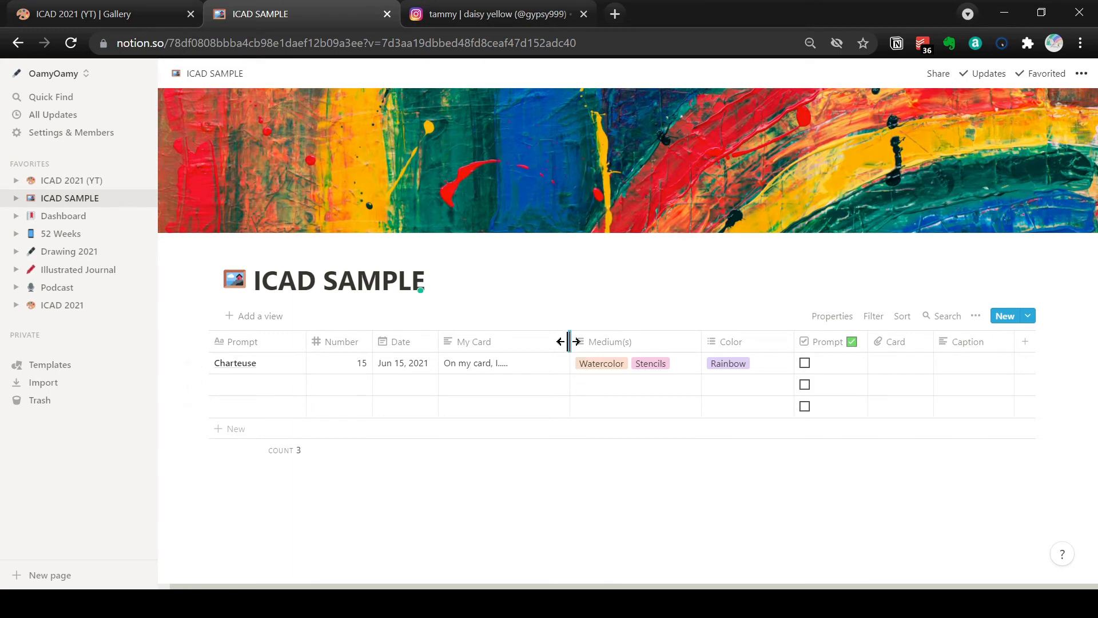
{"action": "left_click_drag", "start_coordinate": [571, 341], "coordinate": [514, 350]}
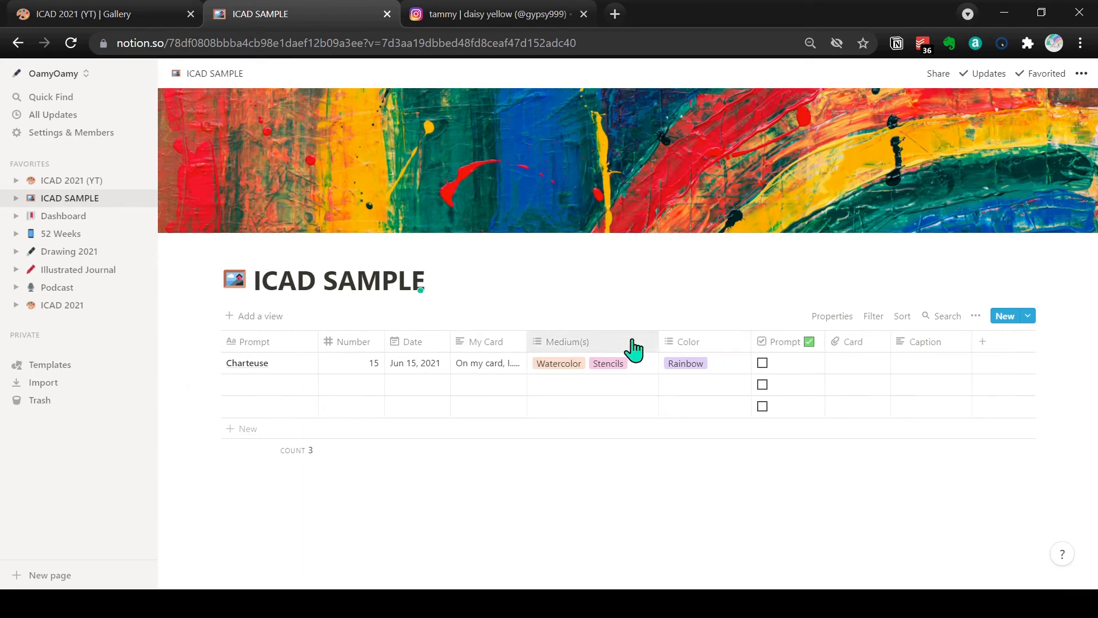
{"action": "left_click_drag", "start_coordinate": [659, 340], "coordinate": [604, 340]}
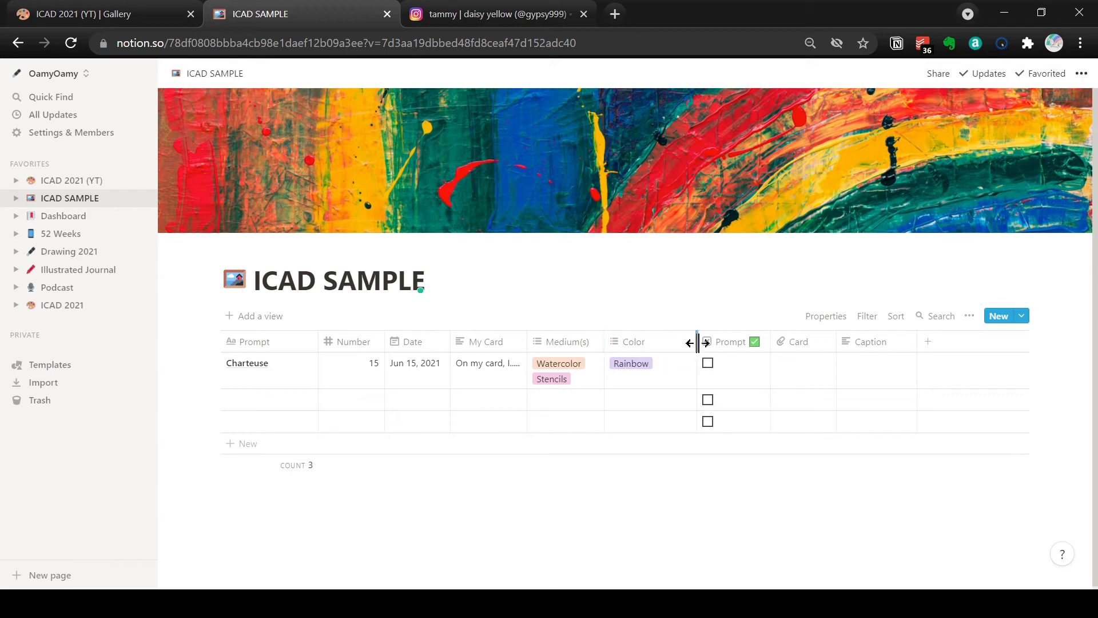
{"action": "left_click_drag", "start_coordinate": [697, 343], "coordinate": [667, 350]}
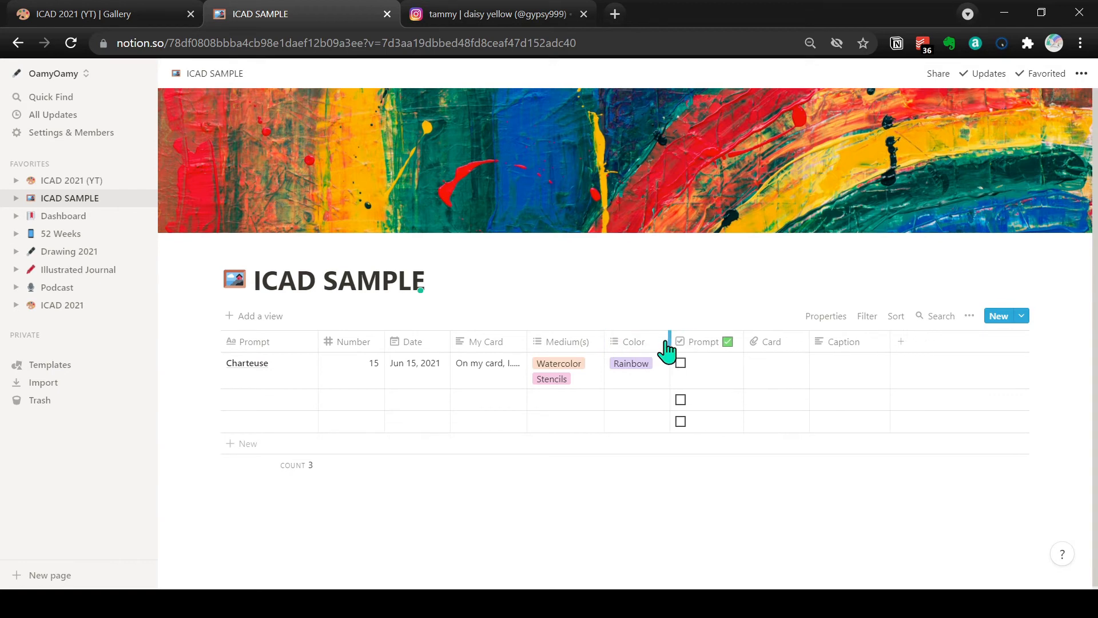
Add a checkbox property named "FB" after Caption and narrow its column.
{"action": "left_click", "coordinate": [901, 346]}
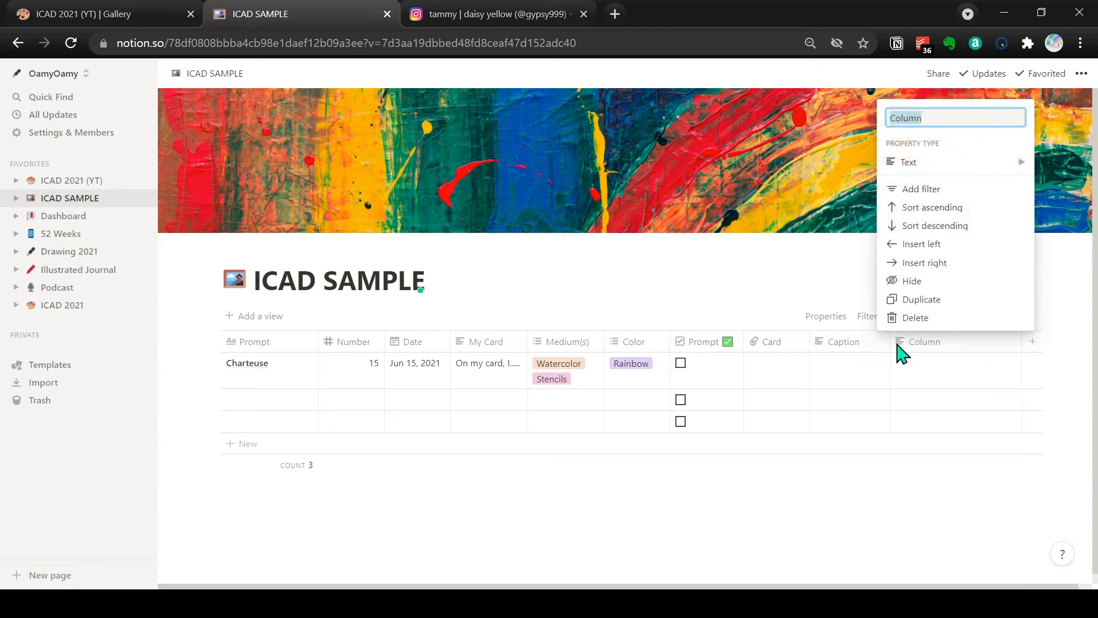
{"action": "type", "text": "Sha"}
{"action": "key", "text": "BackSpace"}
{"action": "key", "text": "BackSpace"}
{"action": "key", "text": "BackSpace"}
{"action": "type", "text": "FB"}
{"action": "mouse_move", "coordinate": [949, 172]}
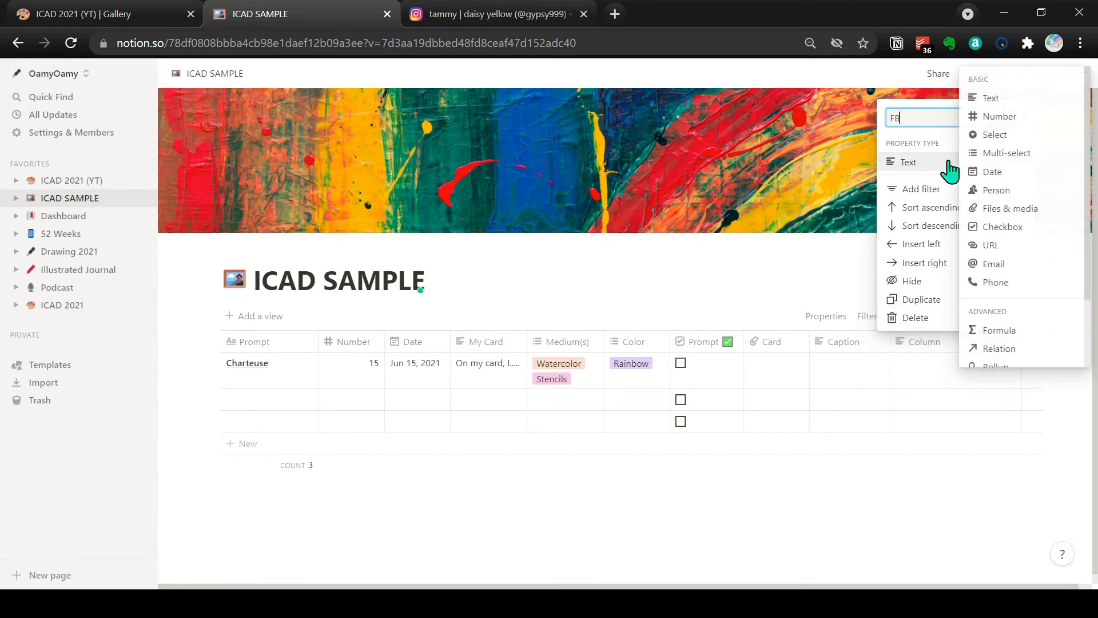
{"action": "left_click", "coordinate": [1002, 227]}
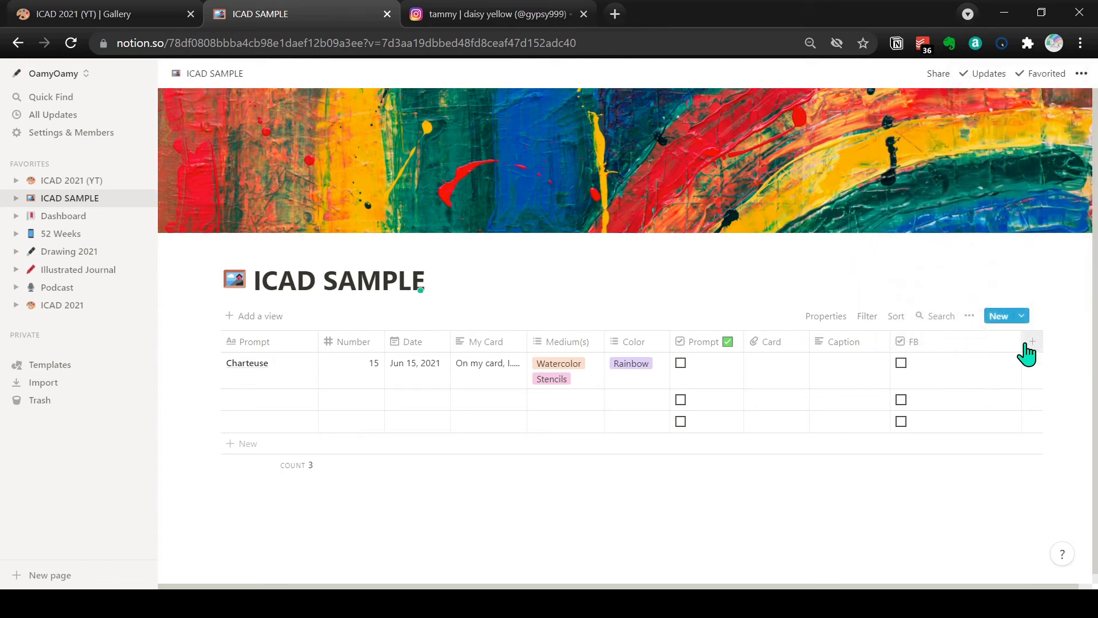
{"action": "left_click_drag", "start_coordinate": [1020, 338], "coordinate": [921, 355]}
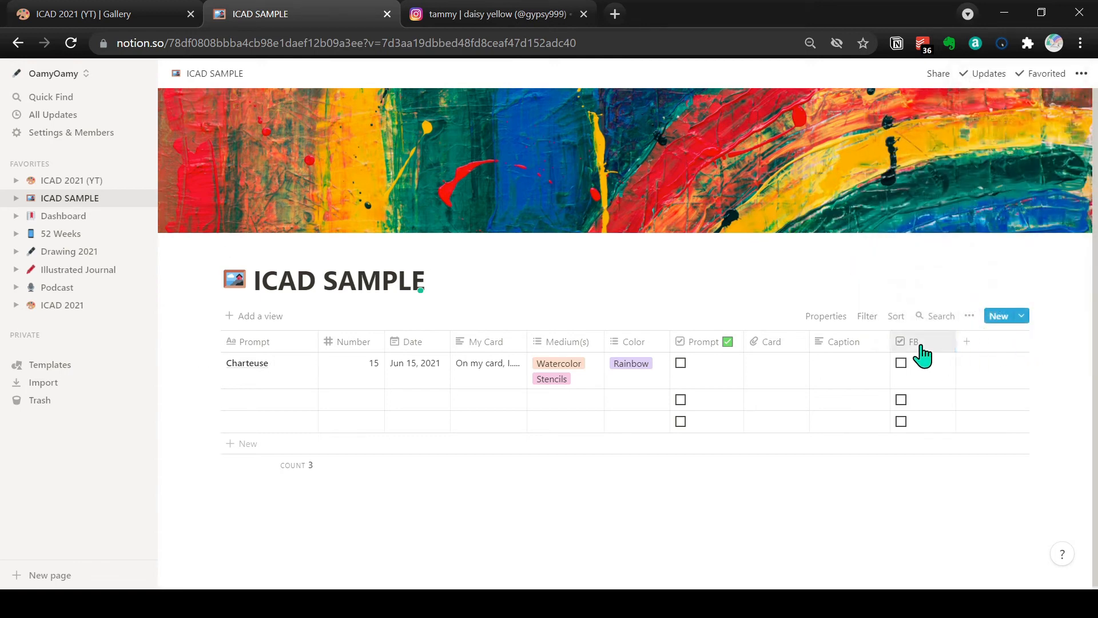
Add a checkbox property named "IG" after FB and narrow its column.
{"action": "left_click", "coordinate": [972, 350]}
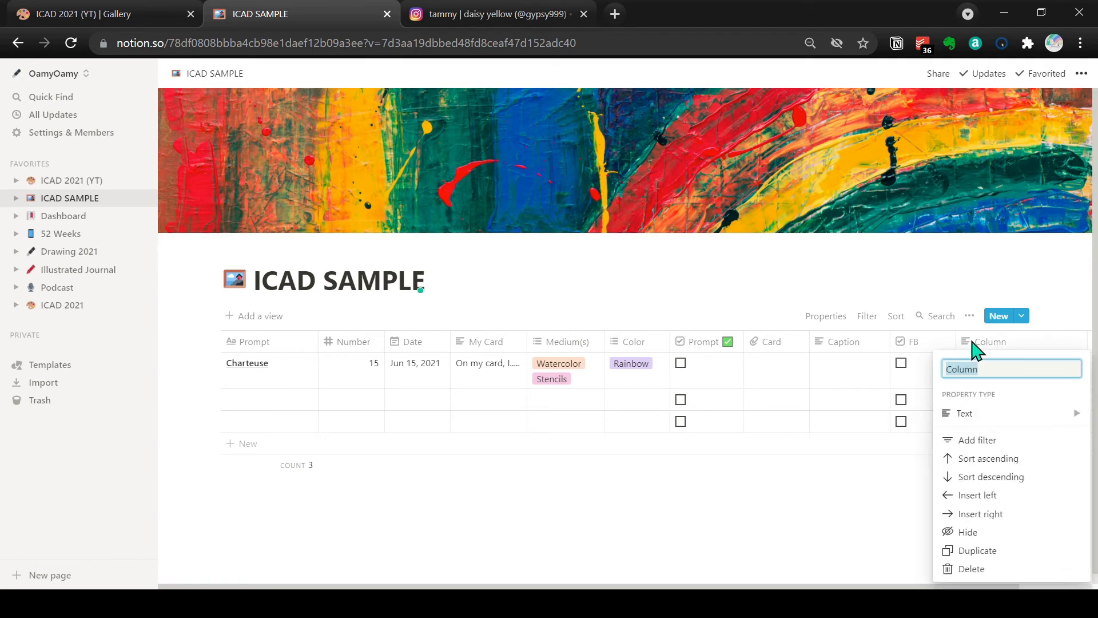
{"action": "type", "text": "IG"}
{"action": "left_click", "coordinate": [966, 414]}
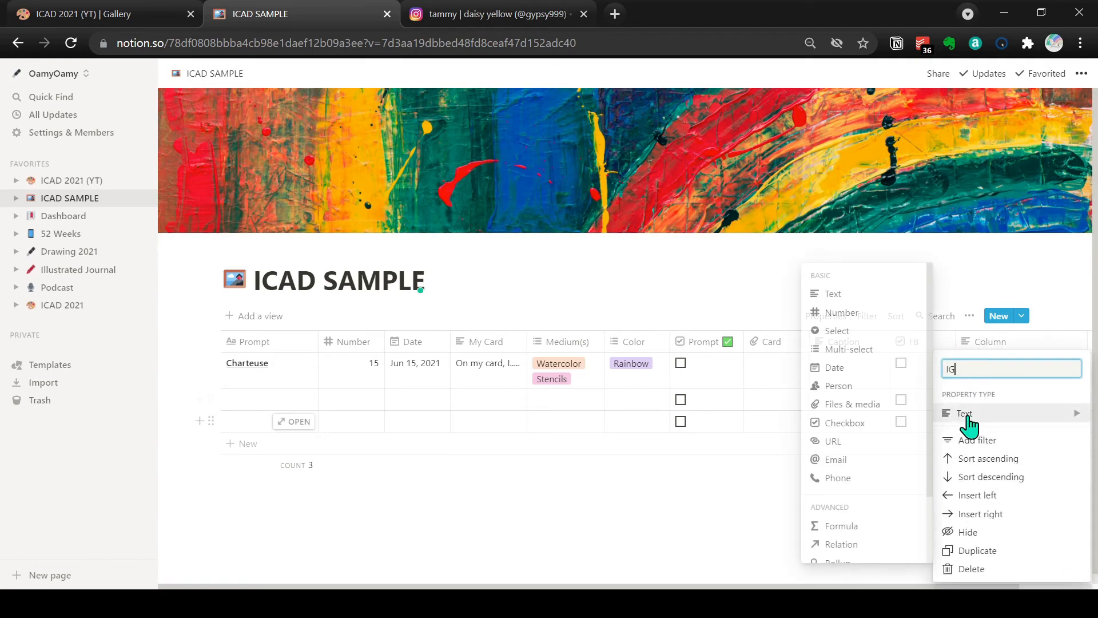
{"action": "left_click", "coordinate": [857, 426]}
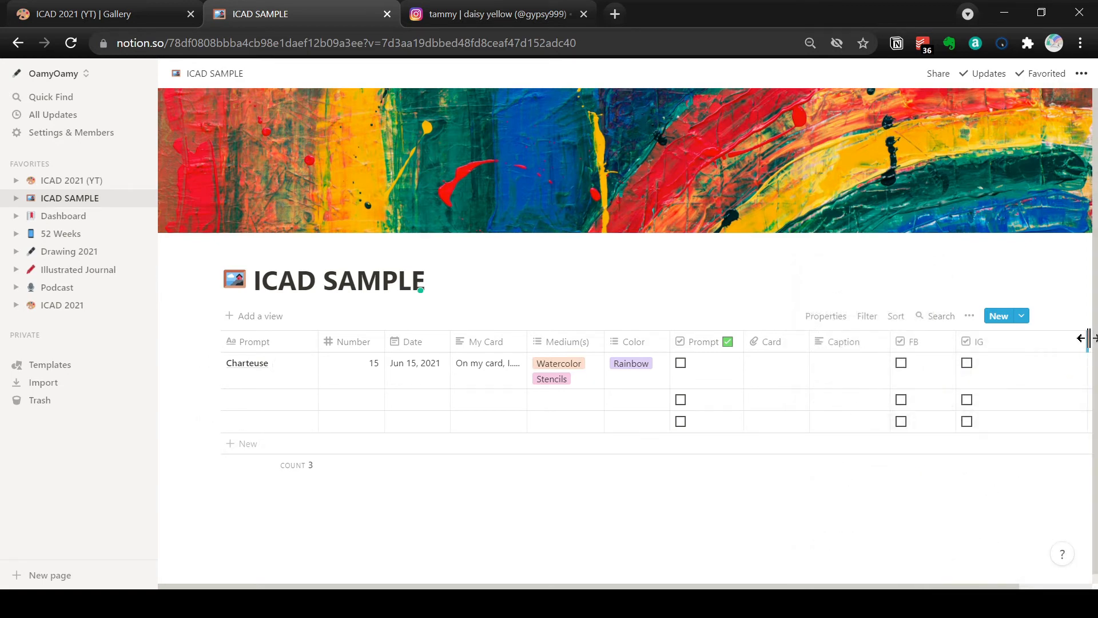
{"action": "left_click_drag", "start_coordinate": [1085, 341], "coordinate": [1022, 342]}
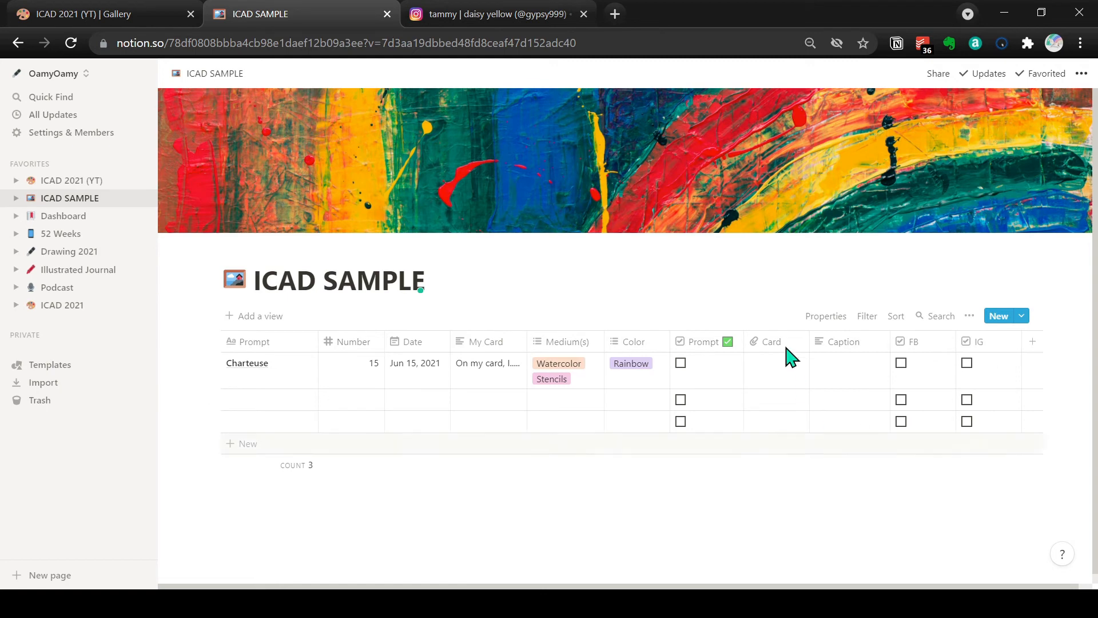
Add a checkbox property named "Lyric" after the IG column.
{"action": "scroll", "coordinate": [691, 387], "scroll_direction": "down", "scroll_amount": 1}
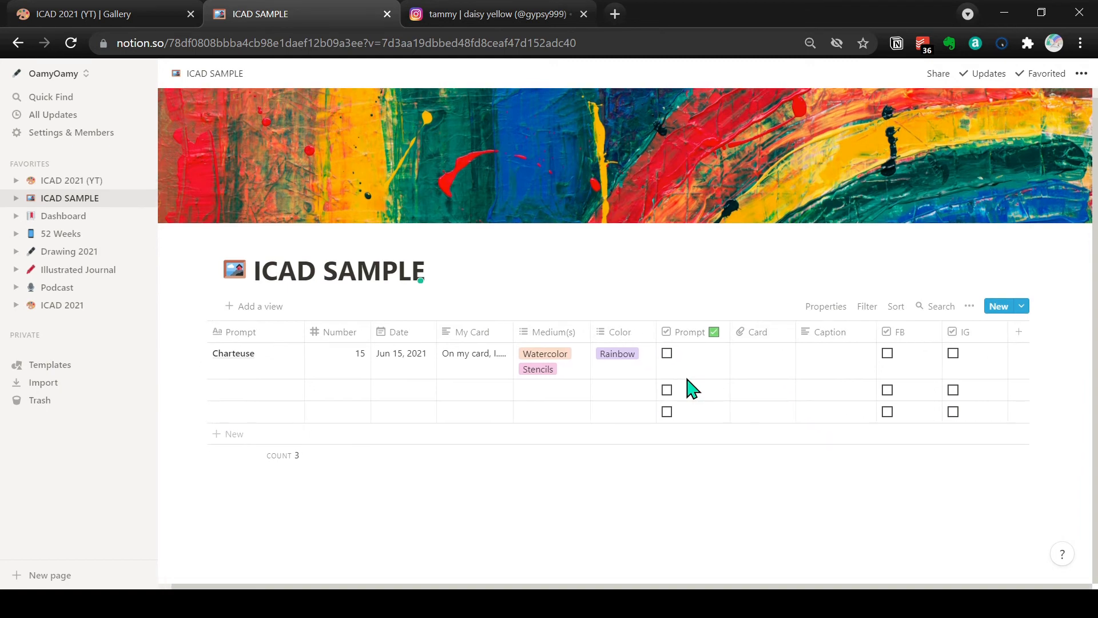
{"action": "left_click", "coordinate": [1017, 338]}
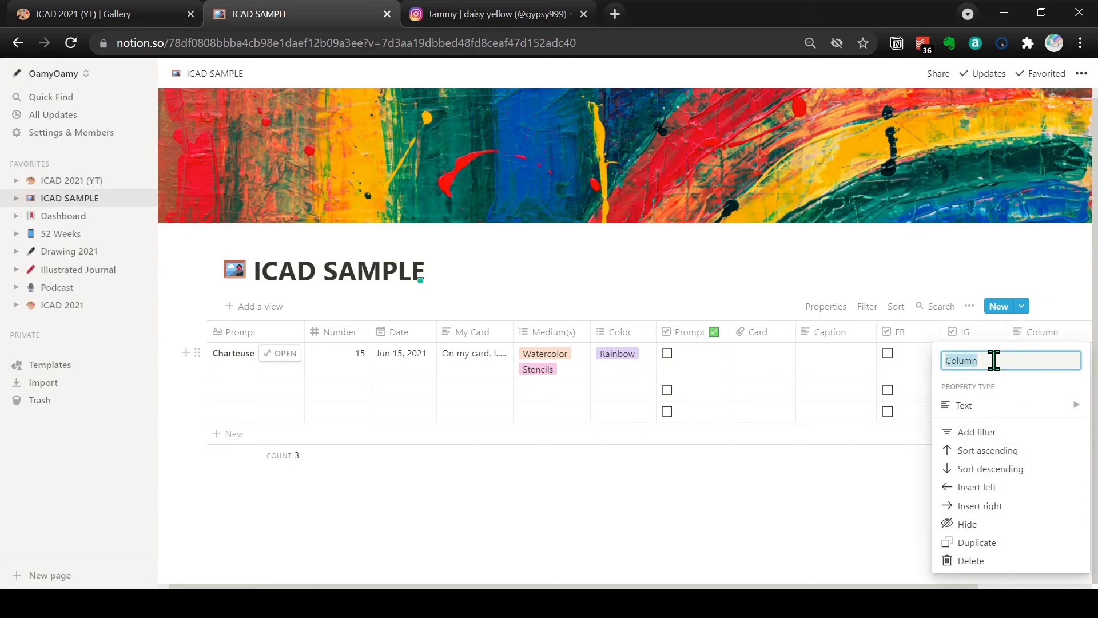
{"action": "type", "text": "Lyric"}
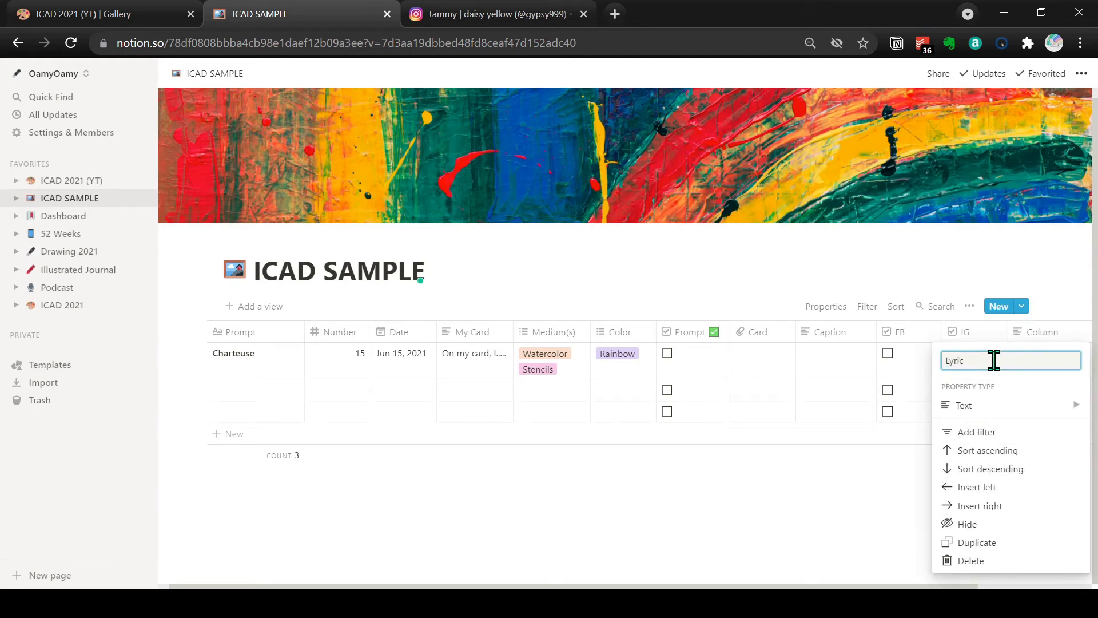
{"action": "mouse_move", "coordinate": [975, 407]}
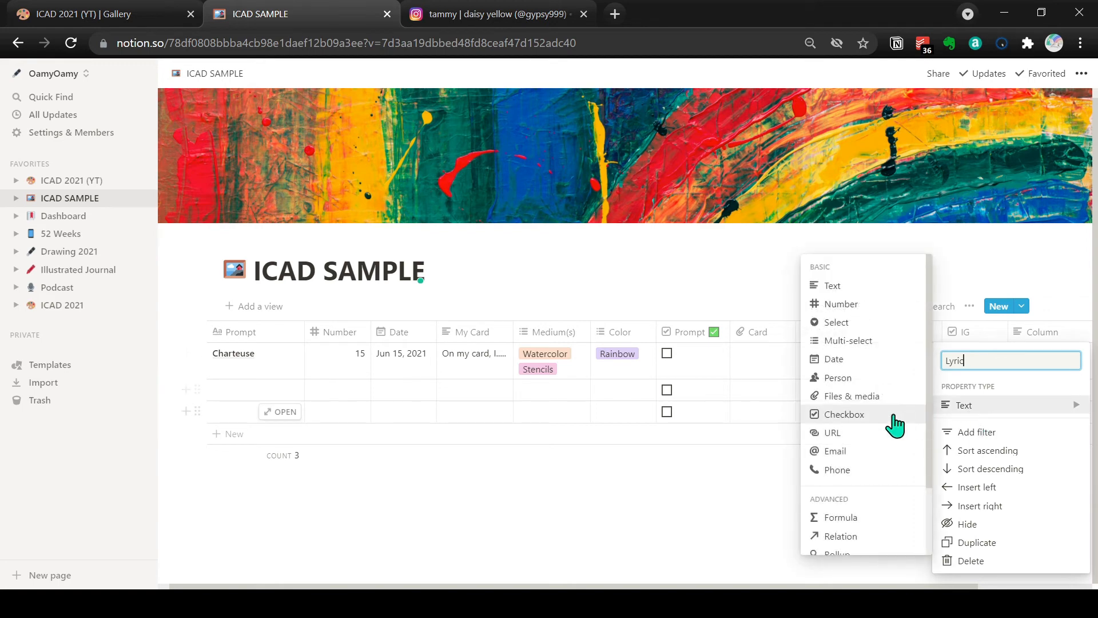
{"action": "left_click", "coordinate": [841, 415]}
{"action": "scroll", "coordinate": [949, 486], "scroll_direction": "right", "scroll_amount": 3}
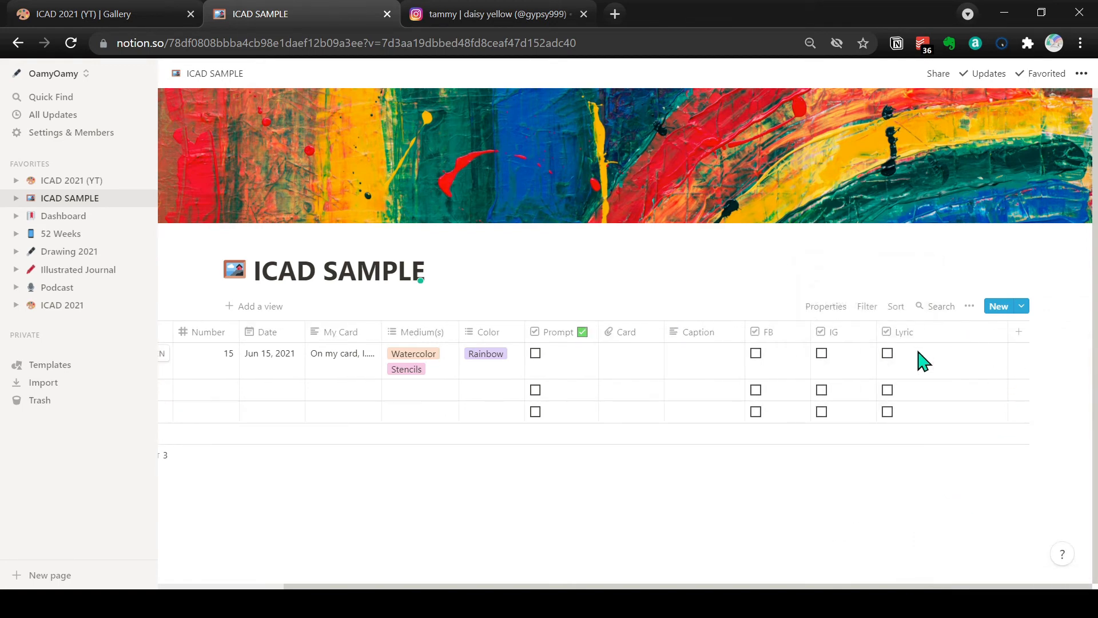
Narrow the Lyric column and move it directly after Color, and place Prompt ✅ between My Card and Medium(s).
{"action": "left_click_drag", "start_coordinate": [1007, 329], "coordinate": [609, 343]}
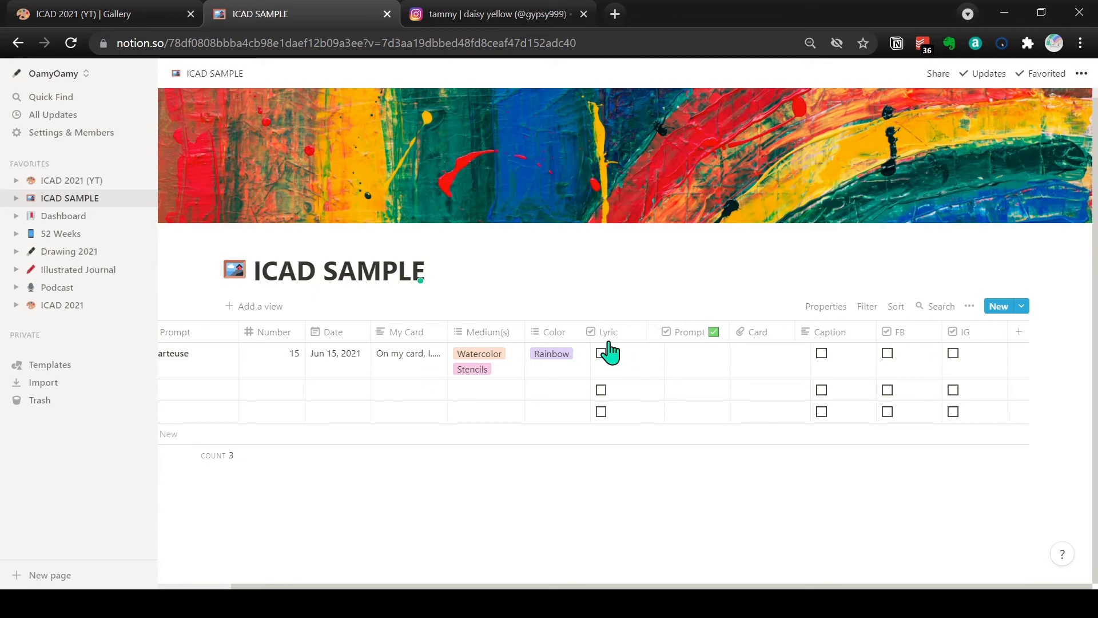
{"action": "left_click_drag", "start_coordinate": [688, 338], "coordinate": [482, 337]}
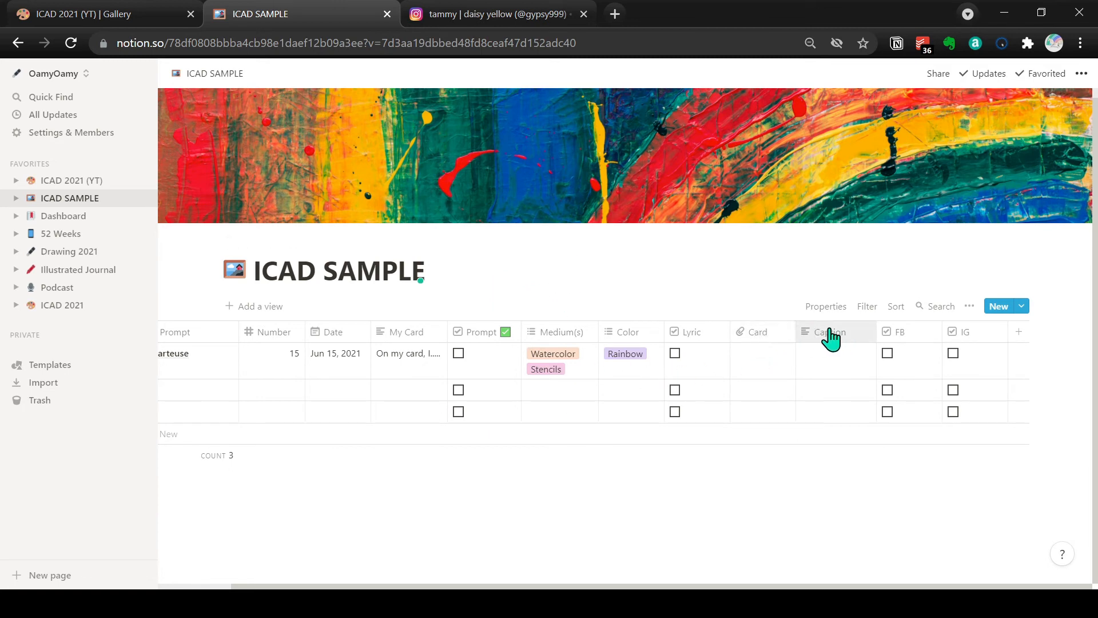
Move the Caption column directly after Prompt ✅, ahead of Medium(s).
{"action": "left_click_drag", "start_coordinate": [830, 337], "coordinate": [568, 338]}
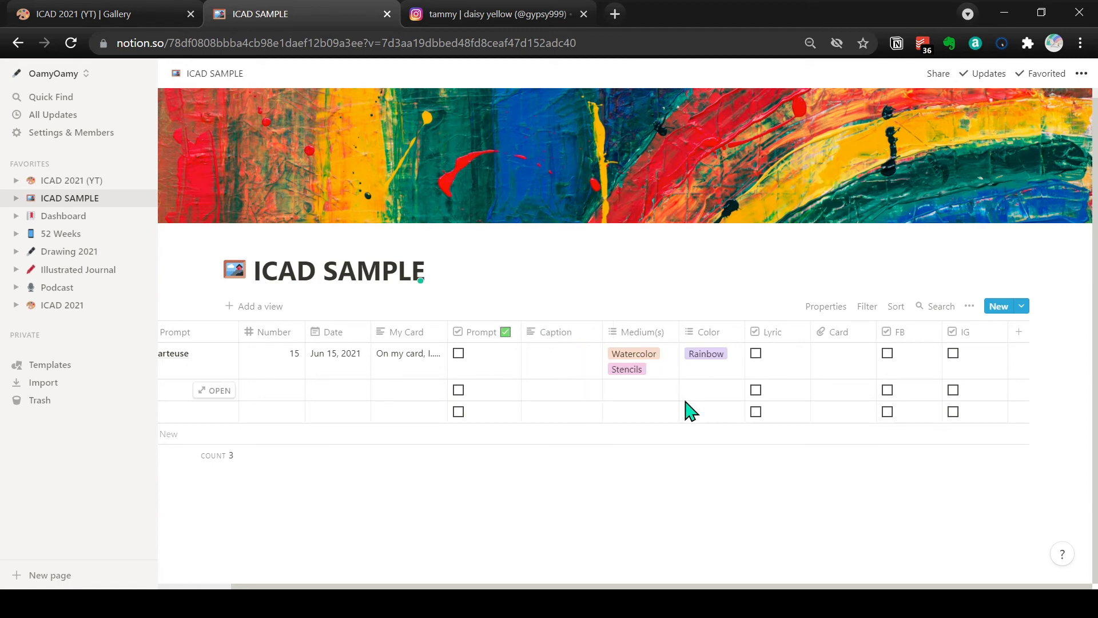
{"action": "scroll", "coordinate": [690, 411], "scroll_direction": "left", "scroll_amount": 2}
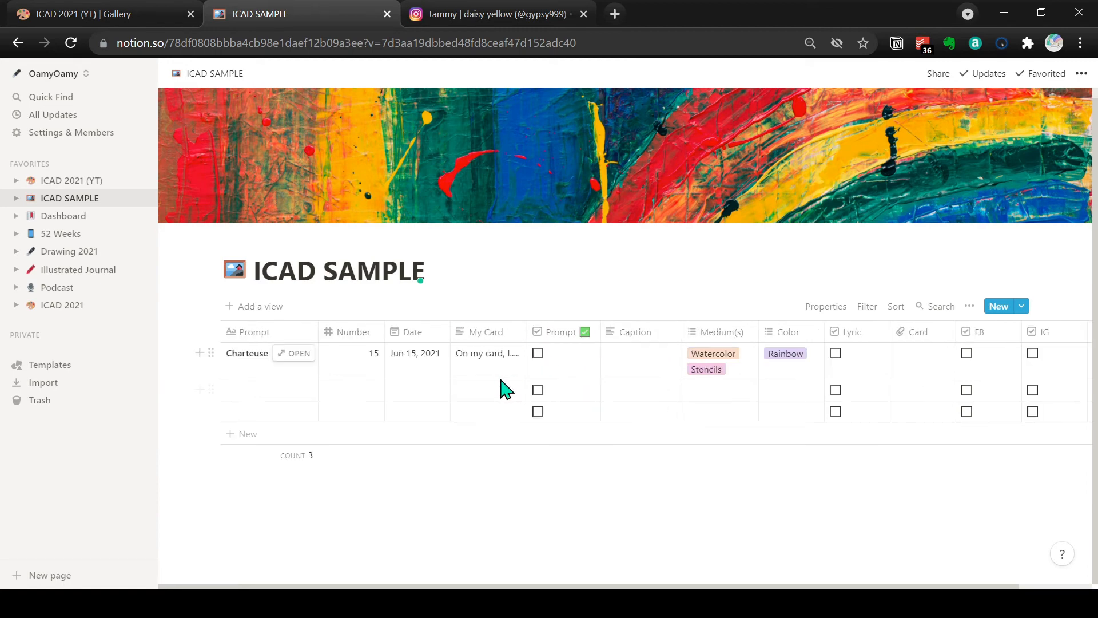
{"action": "scroll", "coordinate": [635, 416], "scroll_direction": "right", "scroll_amount": 2}
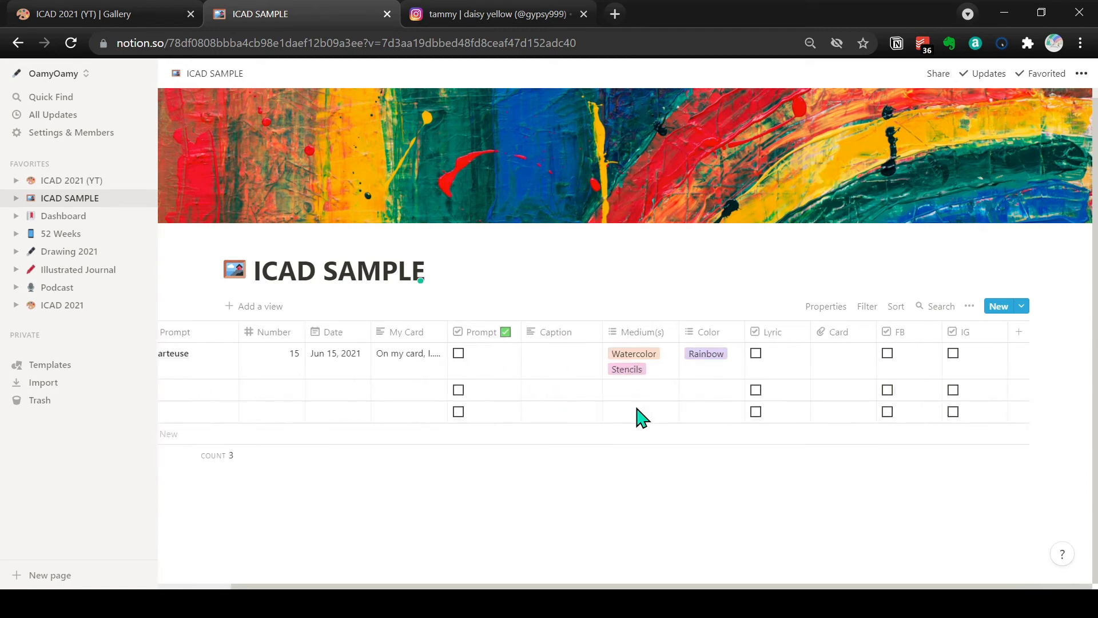
Add a select property named "Size" after the IG column.
{"action": "left_click", "coordinate": [1018, 332]}
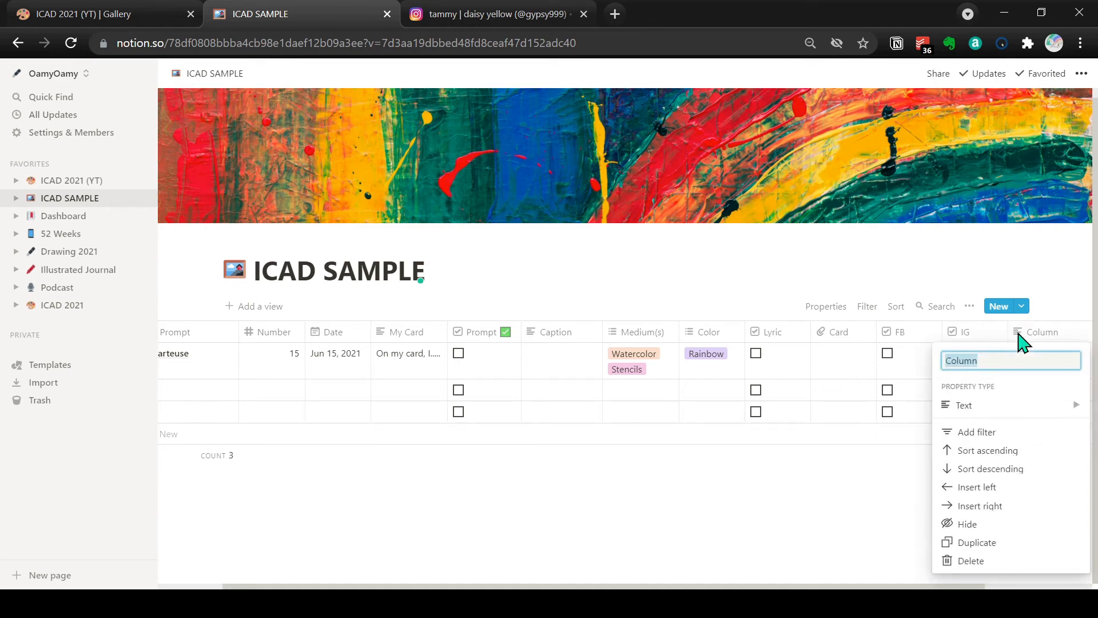
{"action": "type", "text": "Size"}
{"action": "left_click", "coordinate": [968, 406]}
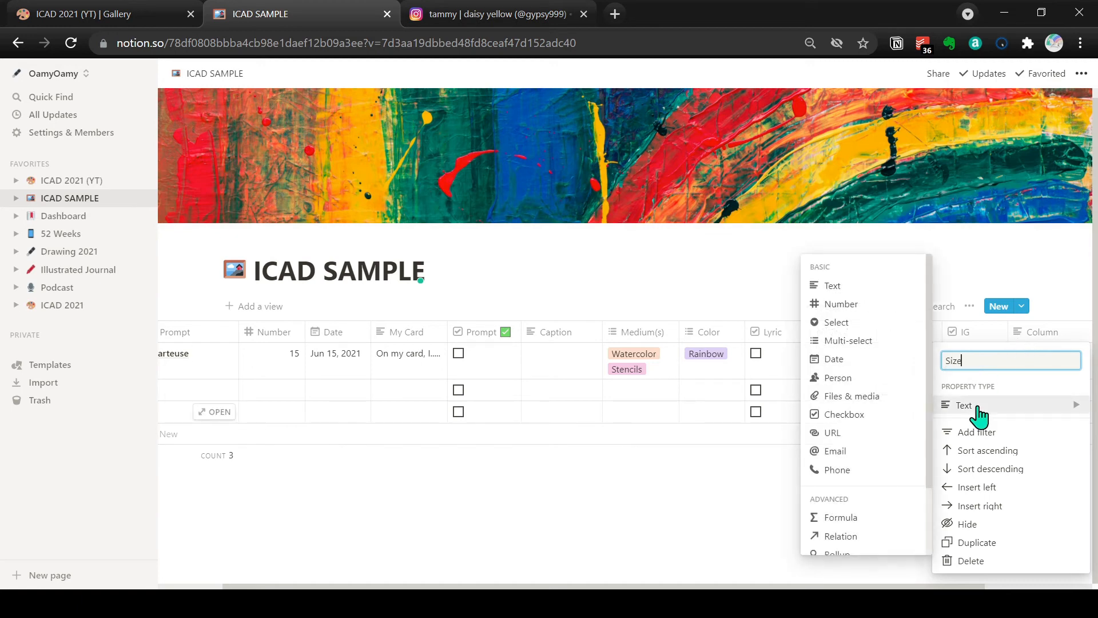
{"action": "left_click", "coordinate": [872, 324]}
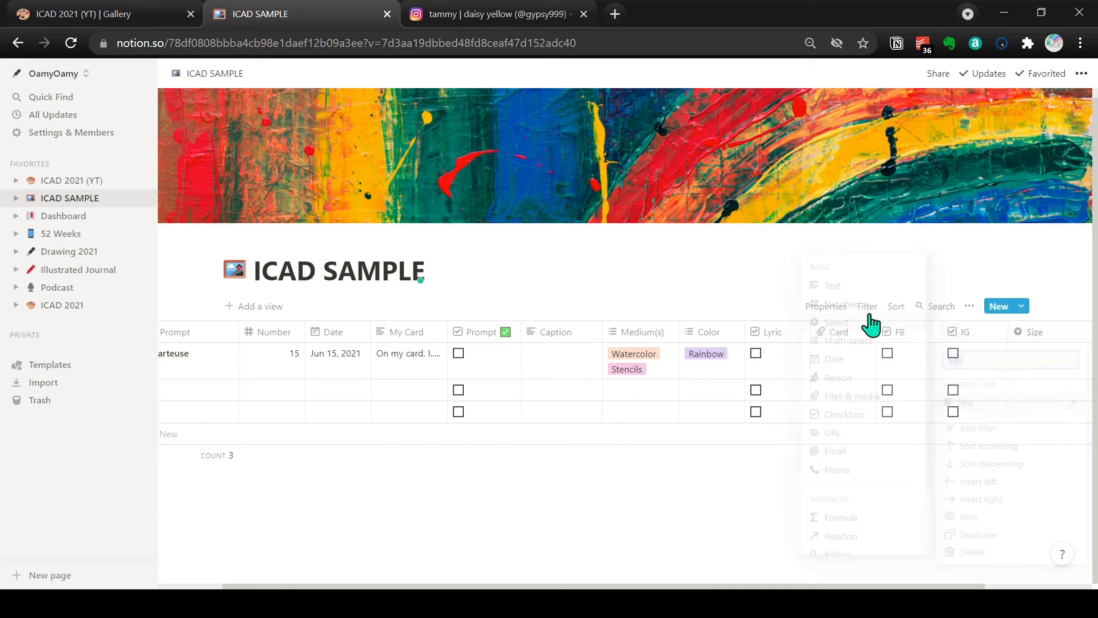
Create the Size options "4x6" and "3x5" from the Charteuse row, leaving the row set to 3x5.
{"action": "left_click", "coordinate": [1040, 366]}
{"action": "type", "text": "4x6"}
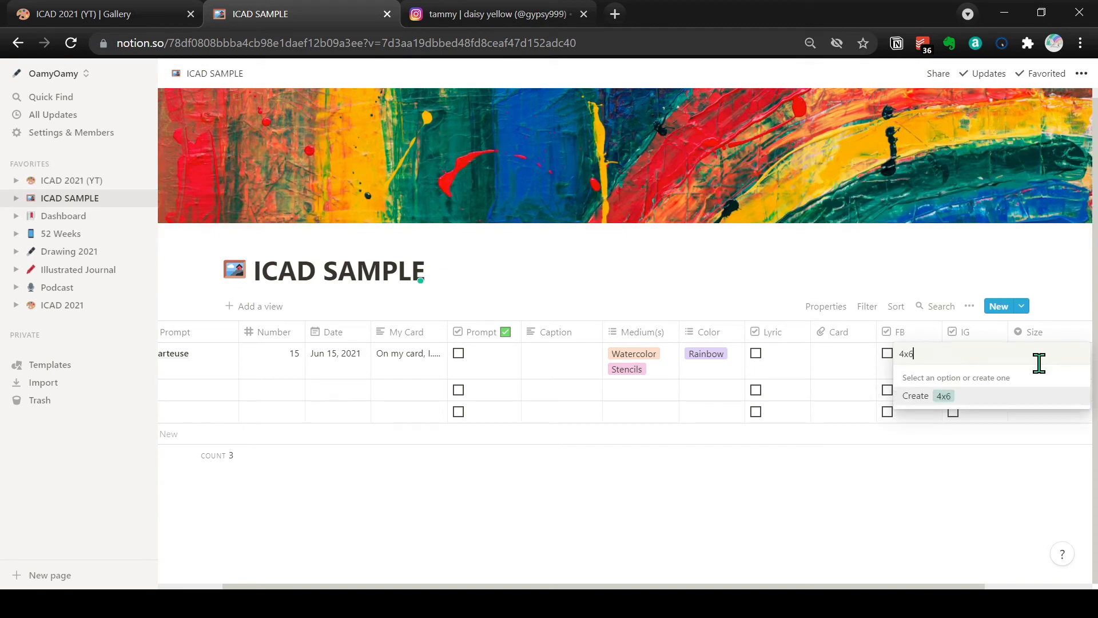
{"action": "key", "text": "Return"}
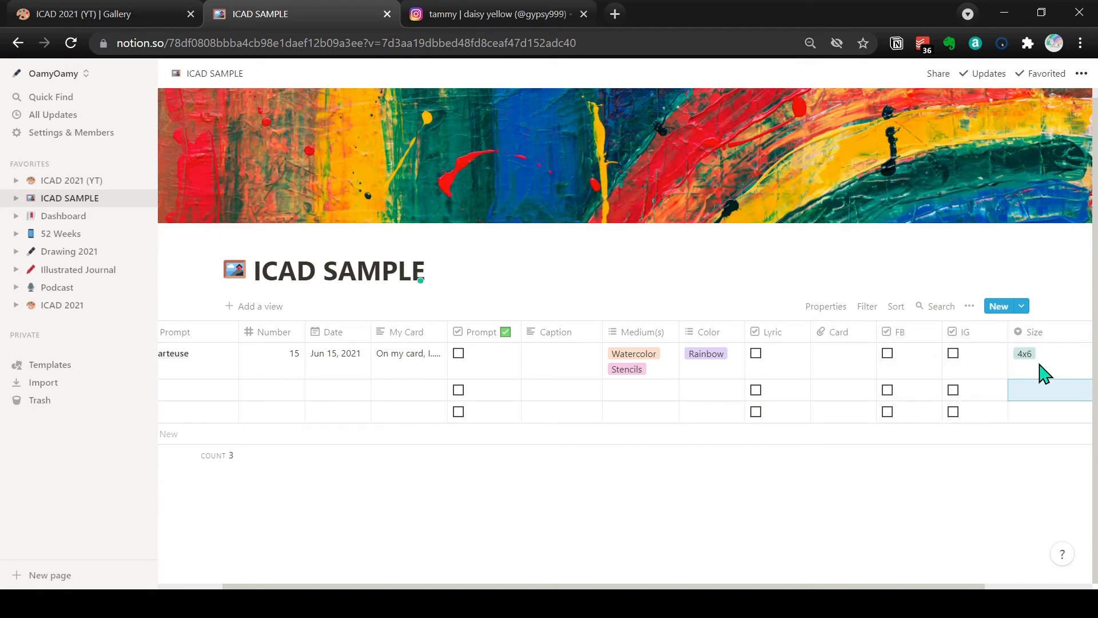
{"action": "left_click", "coordinate": [1061, 360]}
{"action": "type", "text": "3x"}
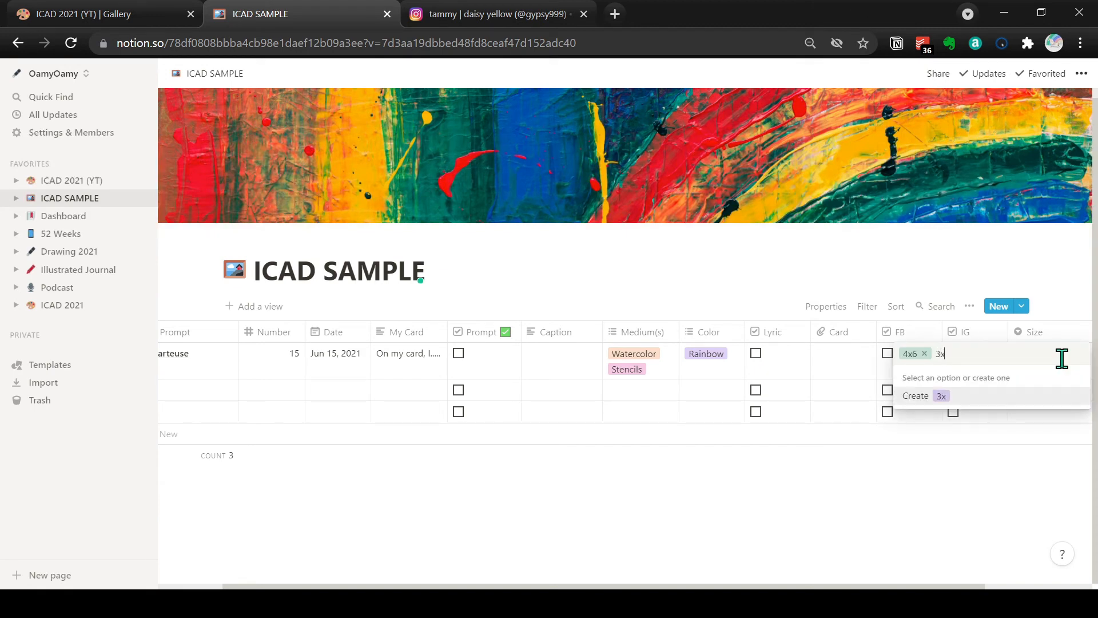
{"action": "type", "text": "5"}
{"action": "key", "text": "Return"}
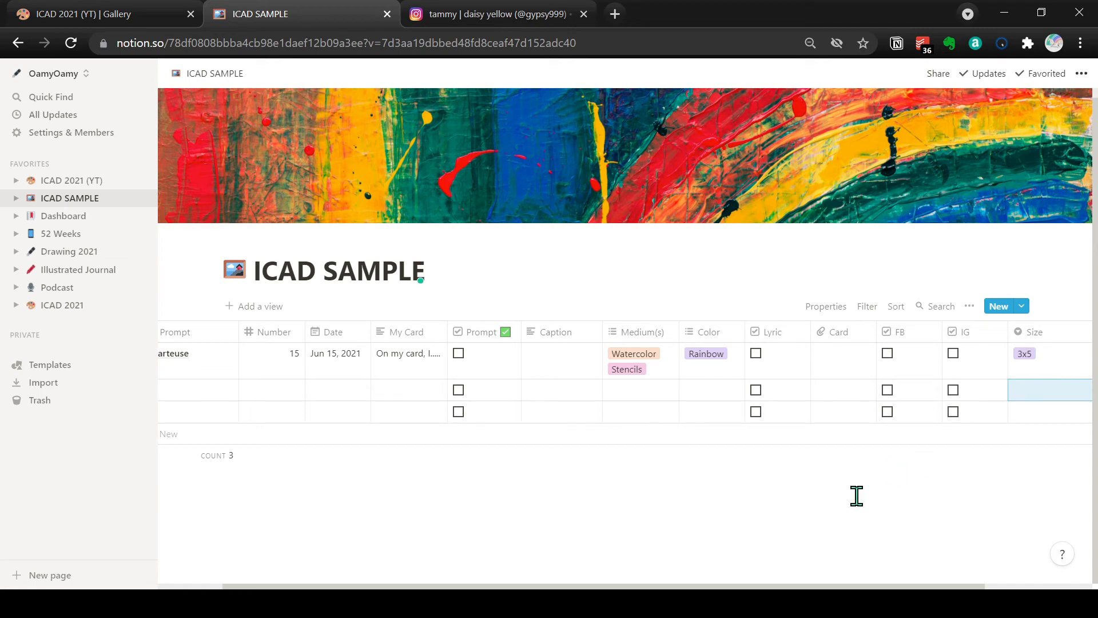
Compare the sample table's columns with the properties in the ALL view of the ICAD 2021 (YT) database.
{"action": "scroll", "coordinate": [856, 496], "scroll_direction": "right", "scroll_amount": 2}
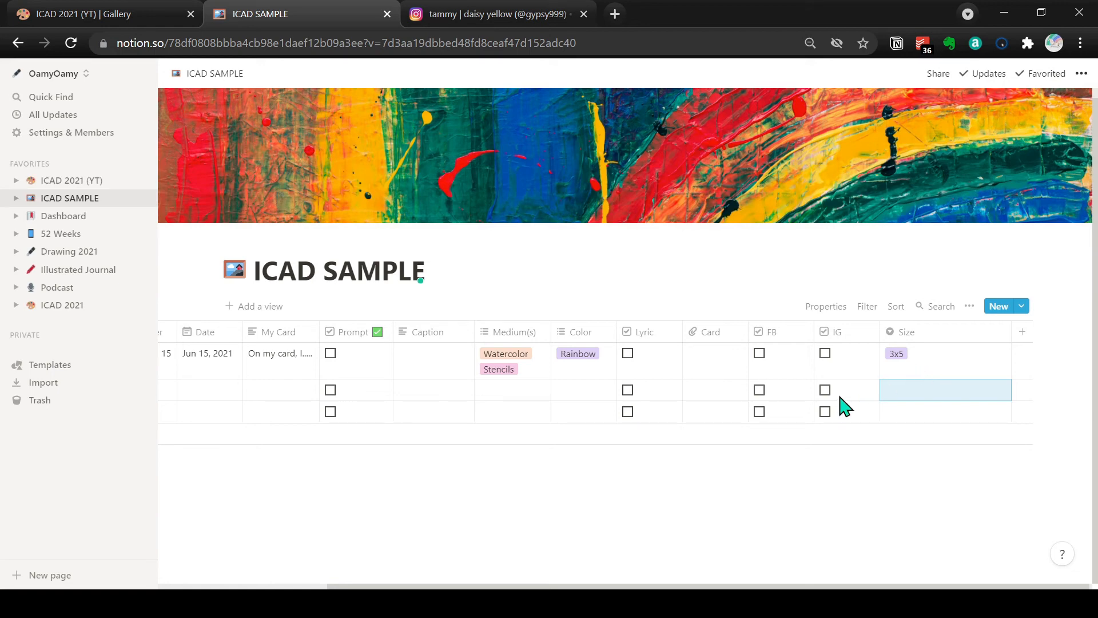
{"action": "scroll", "coordinate": [840, 406], "scroll_direction": "left", "scroll_amount": 3}
{"action": "scroll", "coordinate": [841, 406], "scroll_direction": "left", "scroll_amount": 2}
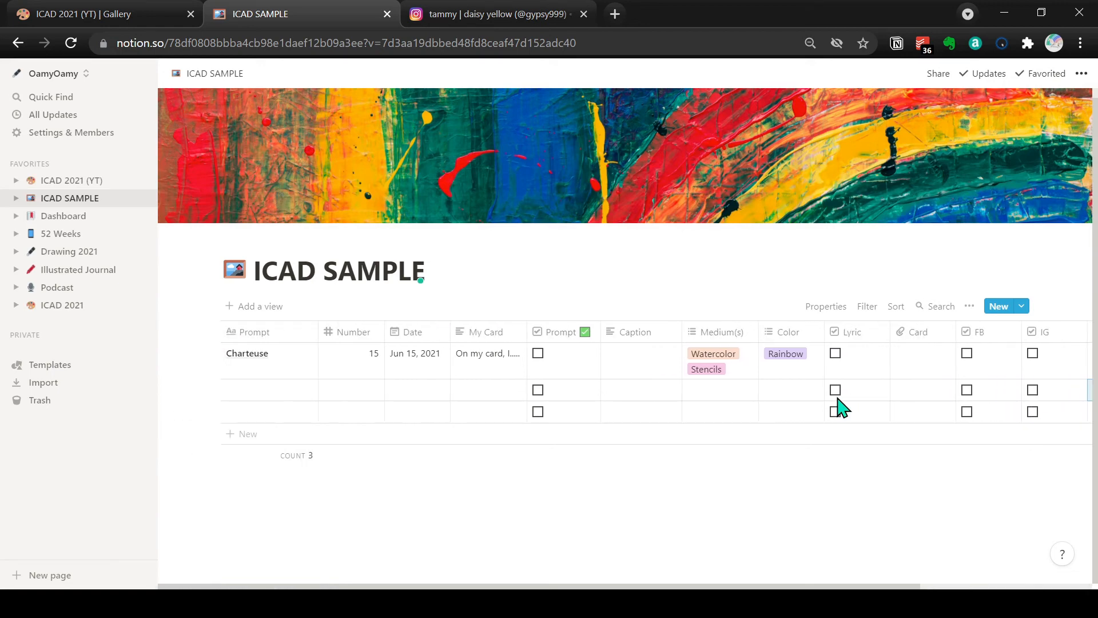
{"action": "scroll", "coordinate": [841, 406], "scroll_direction": "right", "scroll_amount": 4}
{"action": "scroll", "coordinate": [841, 406], "scroll_direction": "left", "scroll_amount": 4}
{"action": "left_click", "coordinate": [85, 16]}
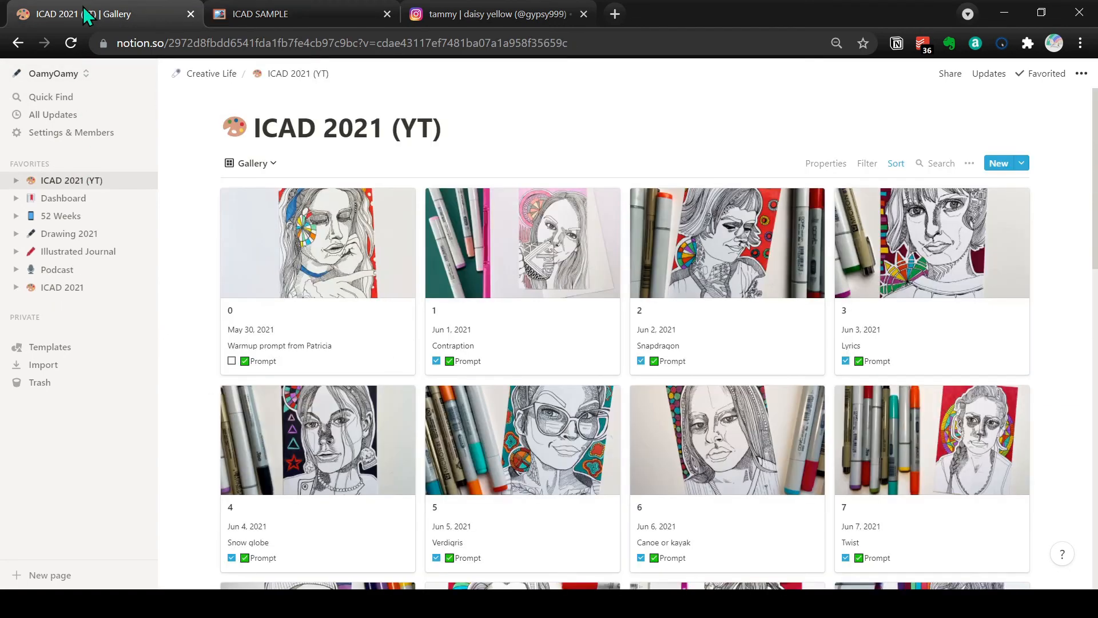
{"action": "left_click", "coordinate": [268, 165]}
{"action": "left_click", "coordinate": [216, 212]}
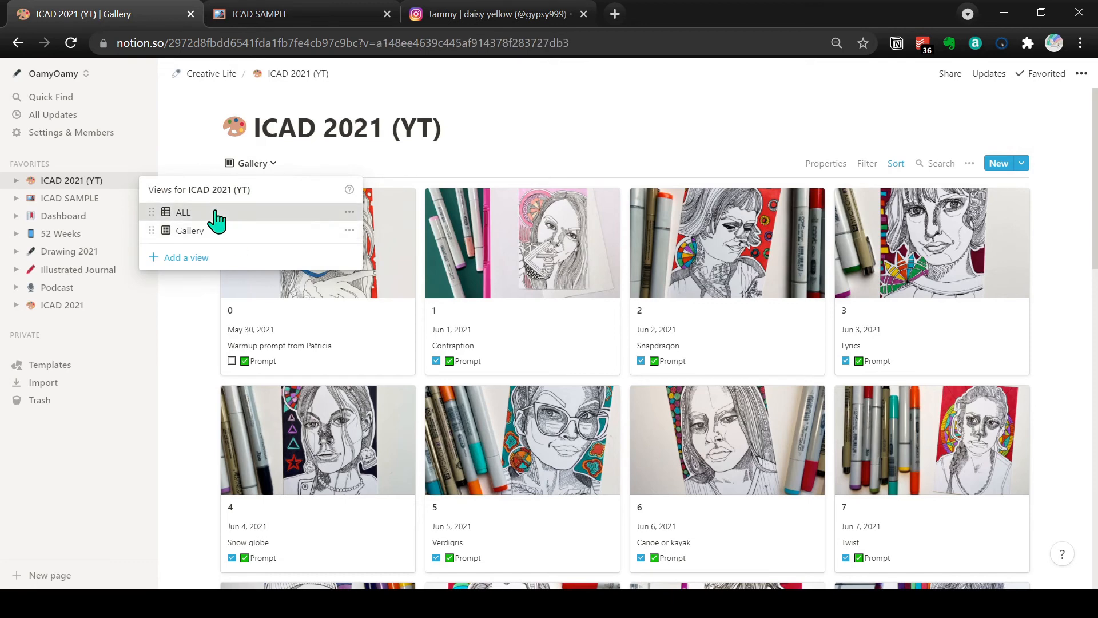
{"action": "scroll", "coordinate": [517, 317], "scroll_direction": "right", "scroll_amount": 10}
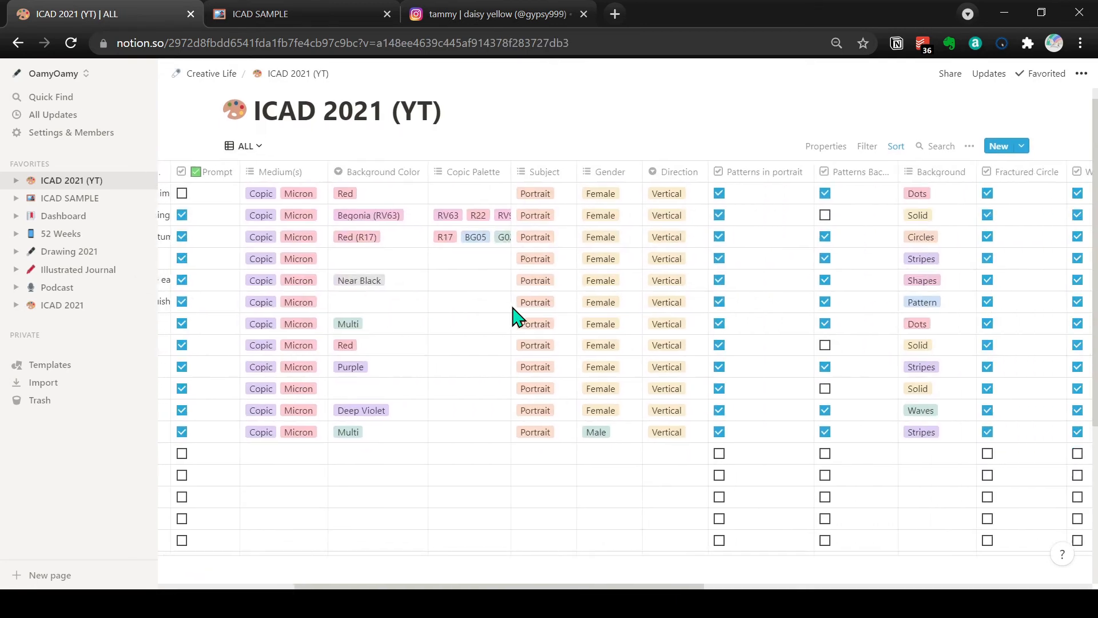
{"action": "scroll", "coordinate": [518, 318], "scroll_direction": "down", "scroll_amount": 1}
{"action": "scroll", "coordinate": [514, 314], "scroll_direction": "right", "scroll_amount": 6}
{"action": "scroll", "coordinate": [515, 314], "scroll_direction": "down", "scroll_amount": 1}
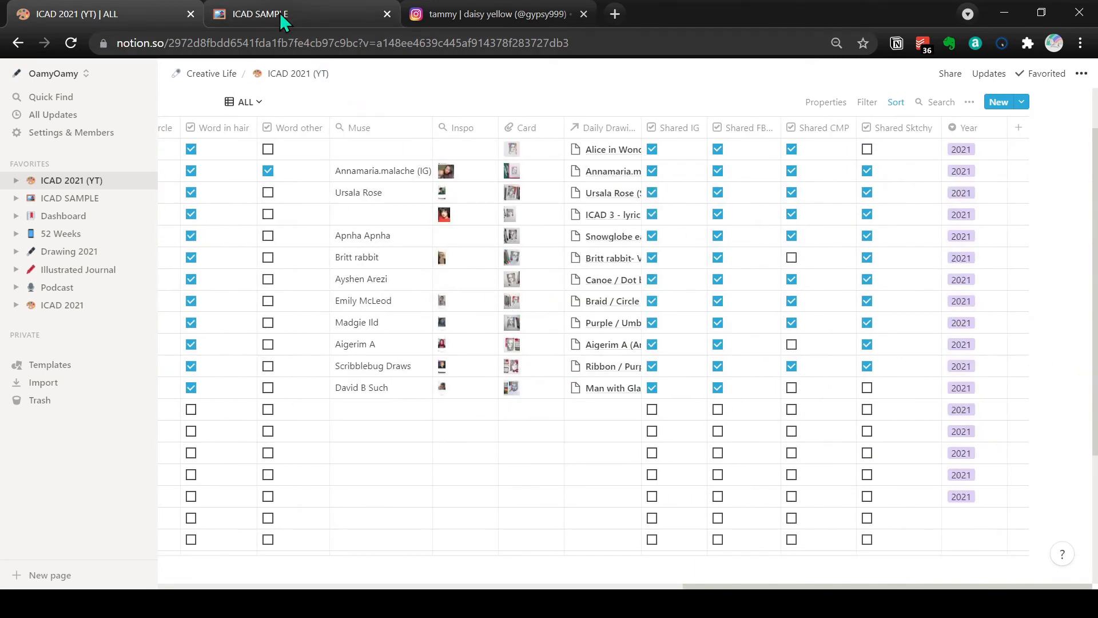
Return to ICAD SAMPLE and add a gallery-type view named "Gallery".
{"action": "left_click", "coordinate": [260, 13]}
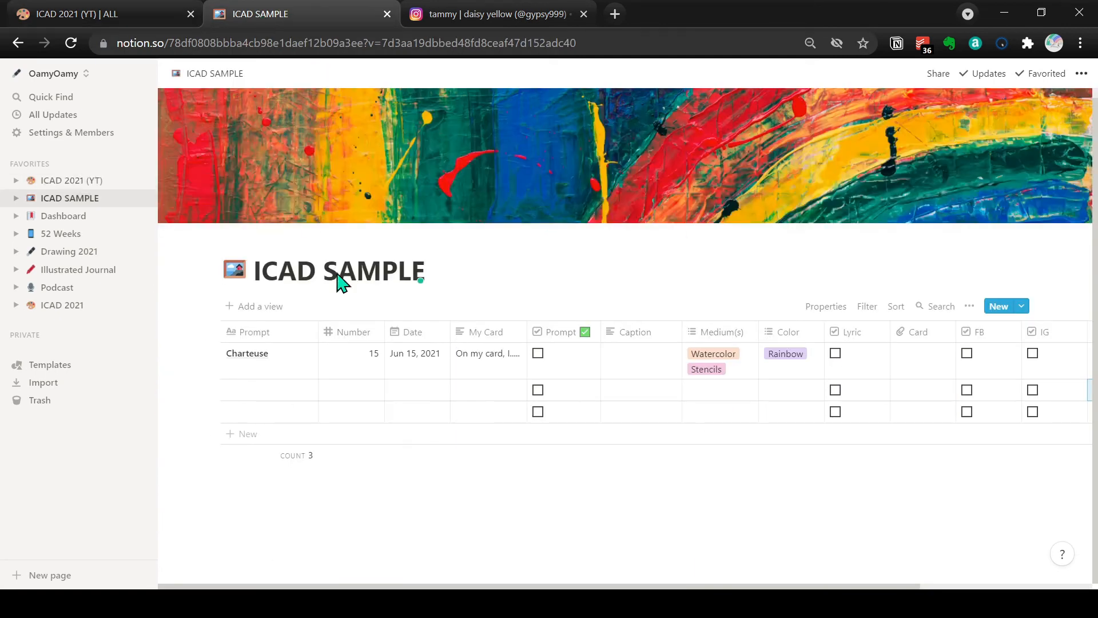
{"action": "scroll", "coordinate": [569, 394], "scroll_direction": "right", "scroll_amount": 2}
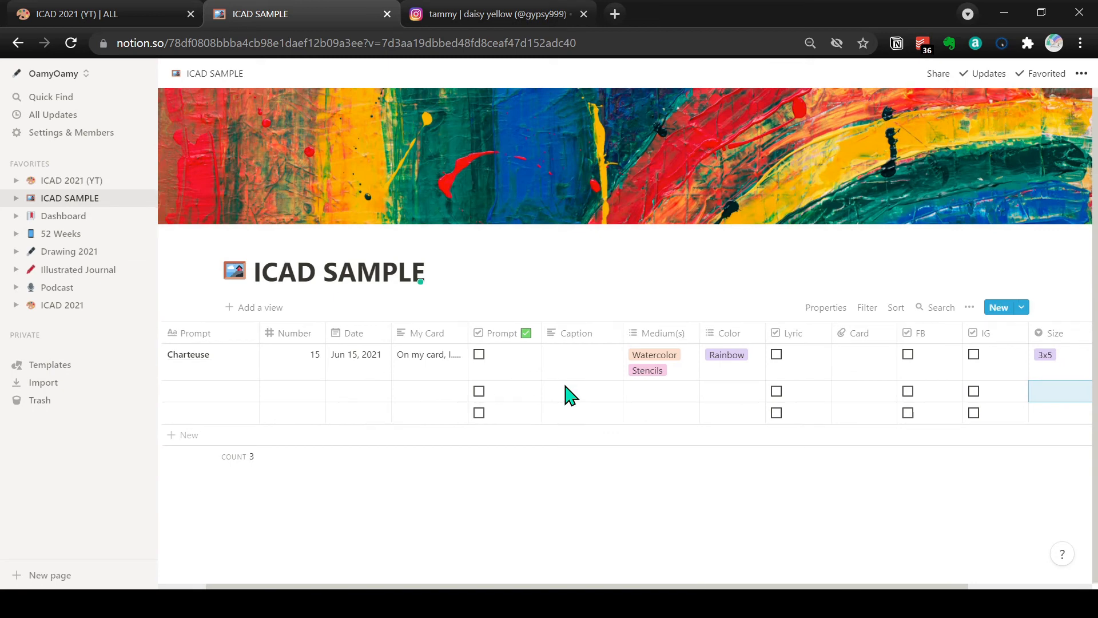
{"action": "scroll", "coordinate": [566, 394], "scroll_direction": "left", "scroll_amount": 2}
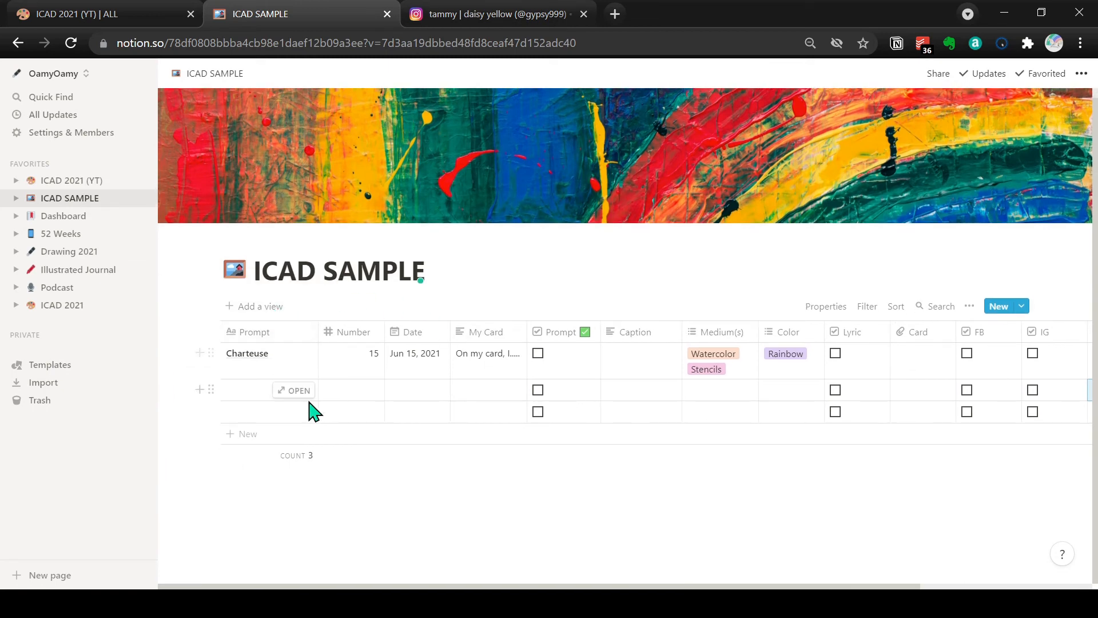
{"action": "scroll", "coordinate": [314, 410], "scroll_direction": "right", "scroll_amount": 5}
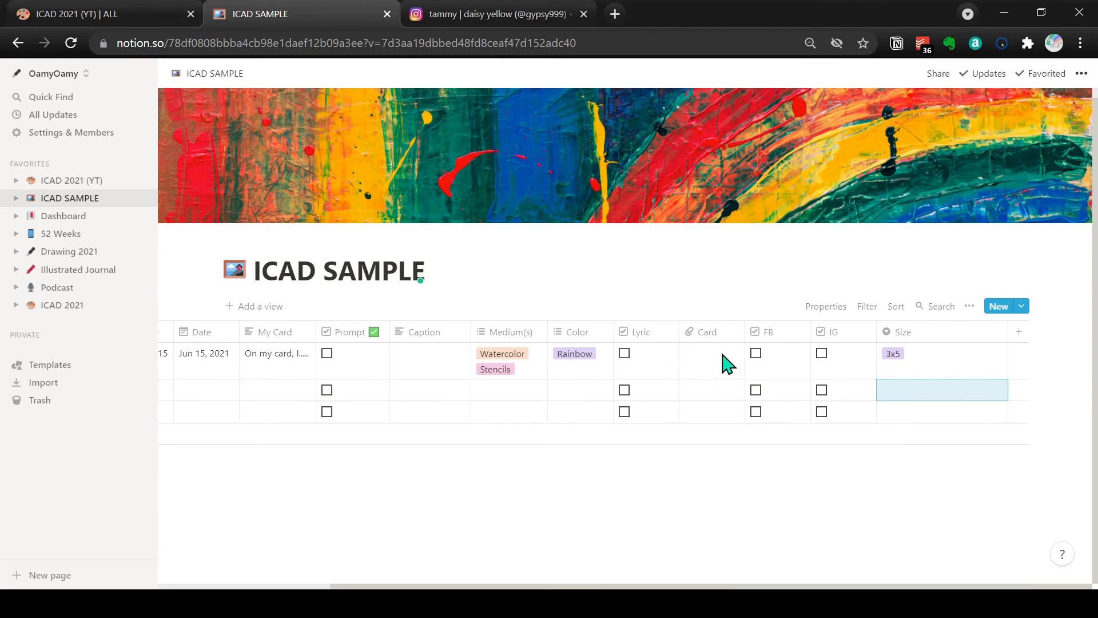
{"action": "left_click", "coordinate": [264, 309]}
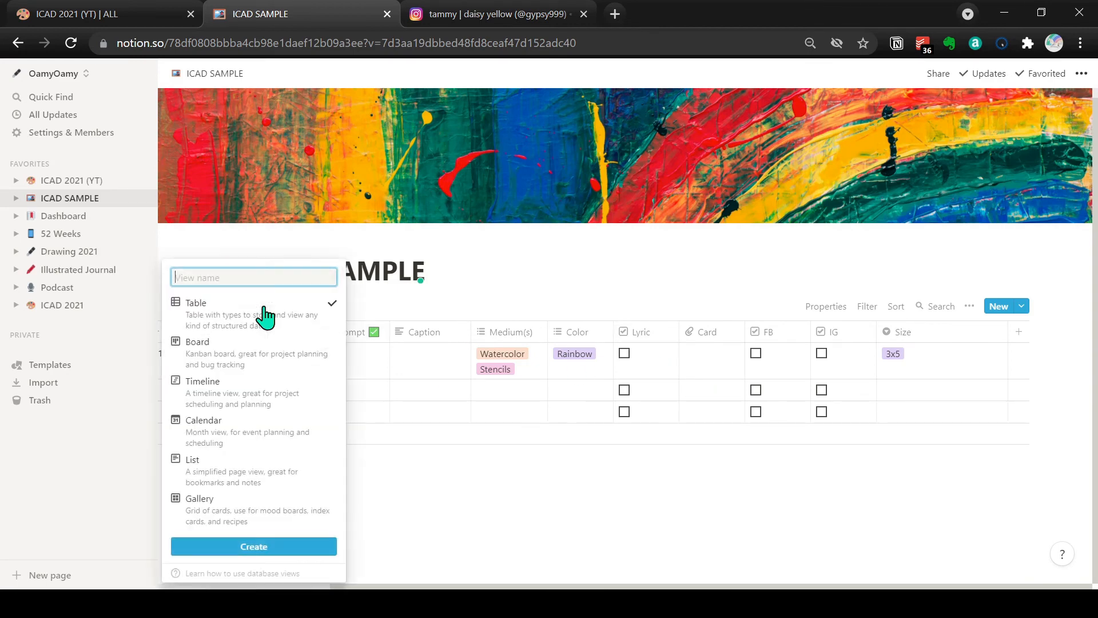
{"action": "left_click", "coordinate": [226, 512]}
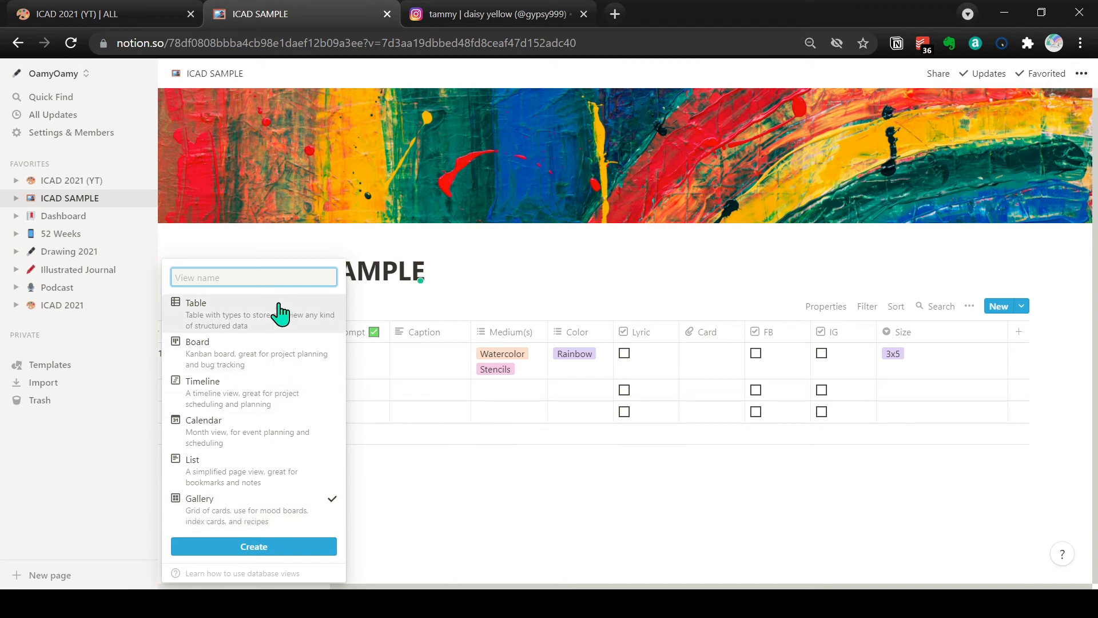
{"action": "type", "text": "Gallery"}
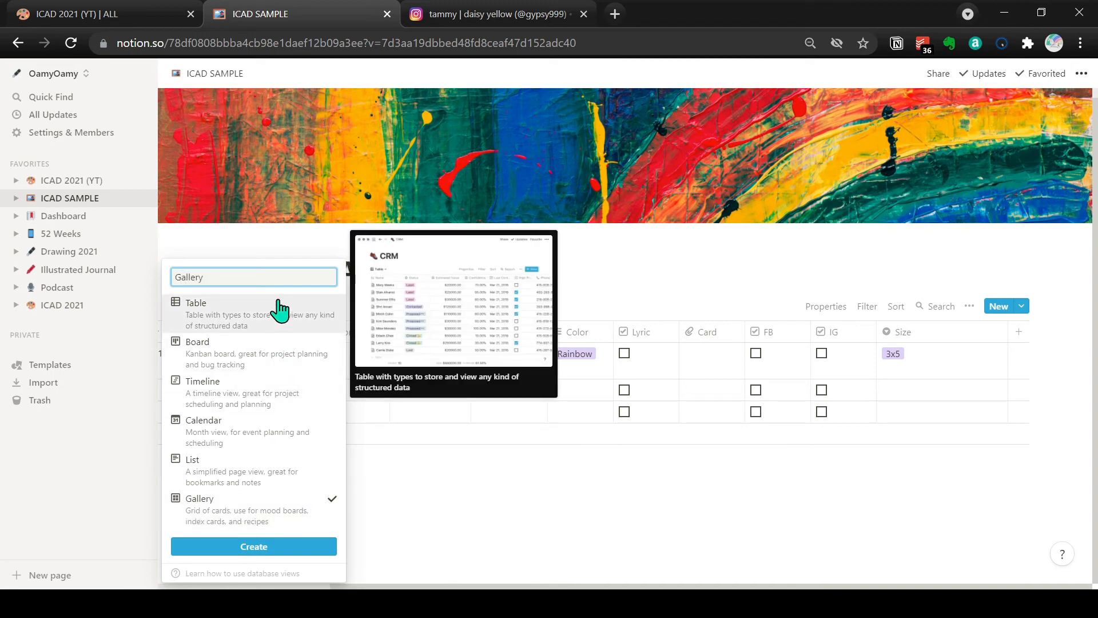
{"action": "left_click", "coordinate": [252, 546]}
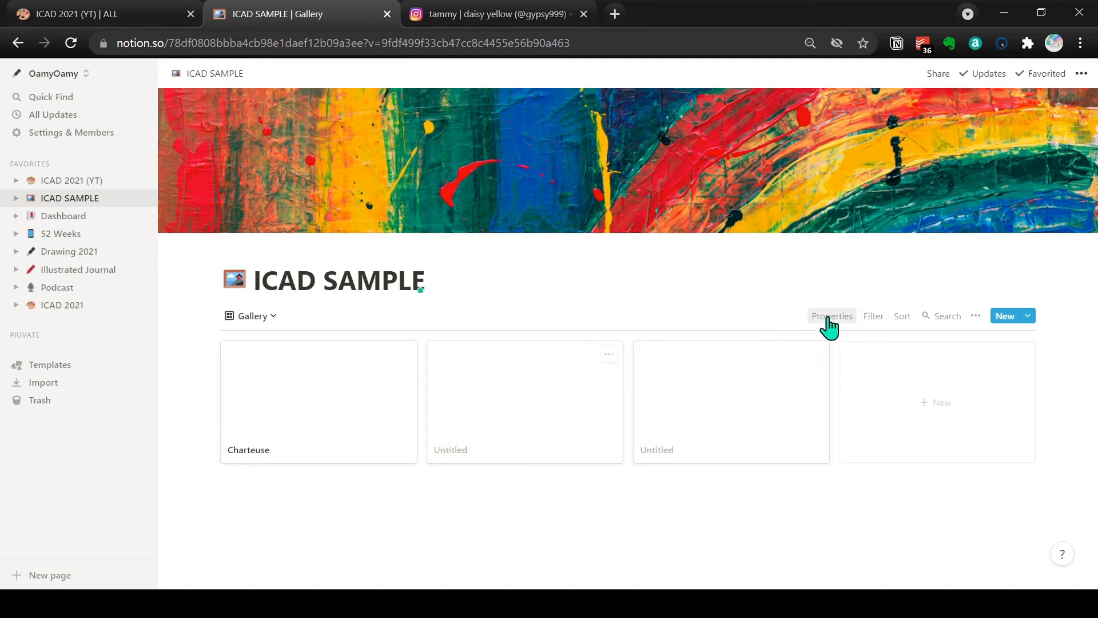
Set the Gallery view's card preview to the Card files property.
{"action": "left_click", "coordinate": [978, 316]}
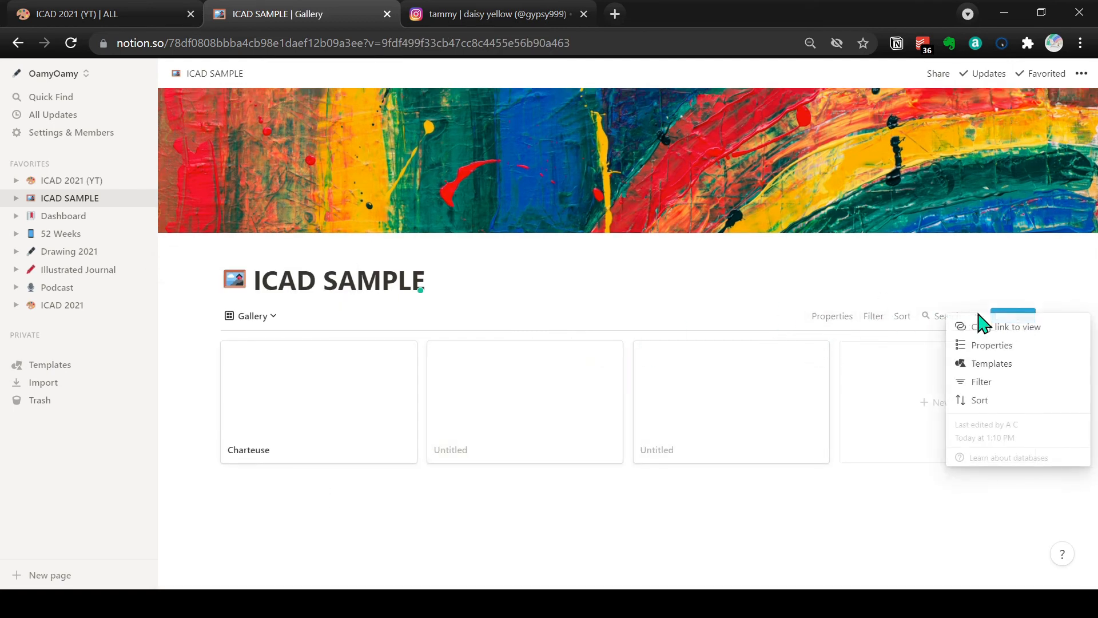
{"action": "left_click", "coordinate": [977, 343]}
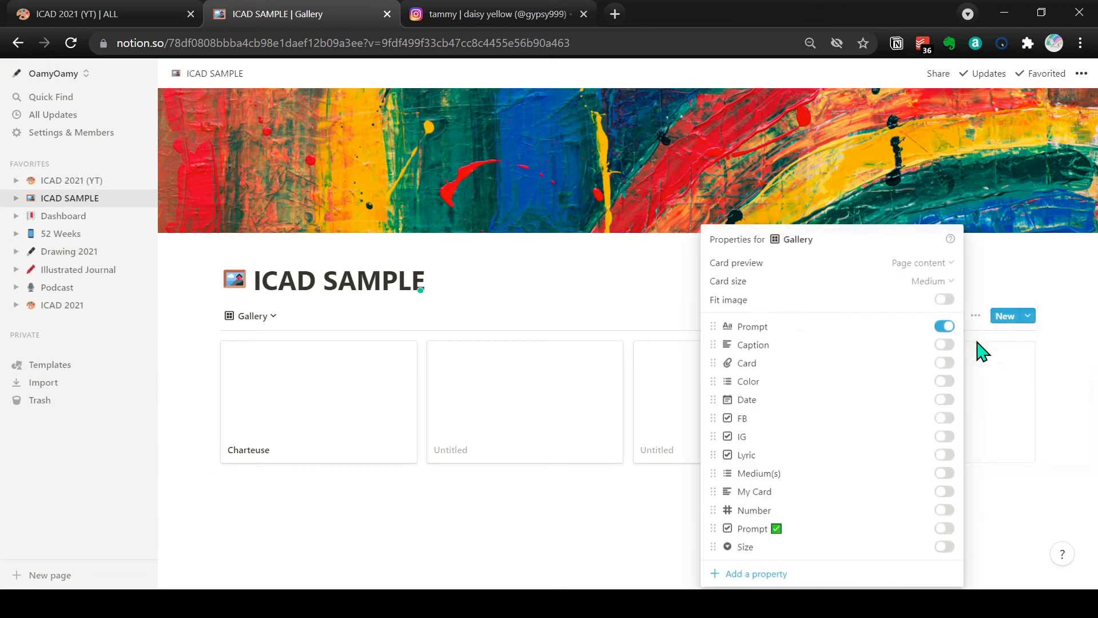
{"action": "left_click", "coordinate": [915, 264]}
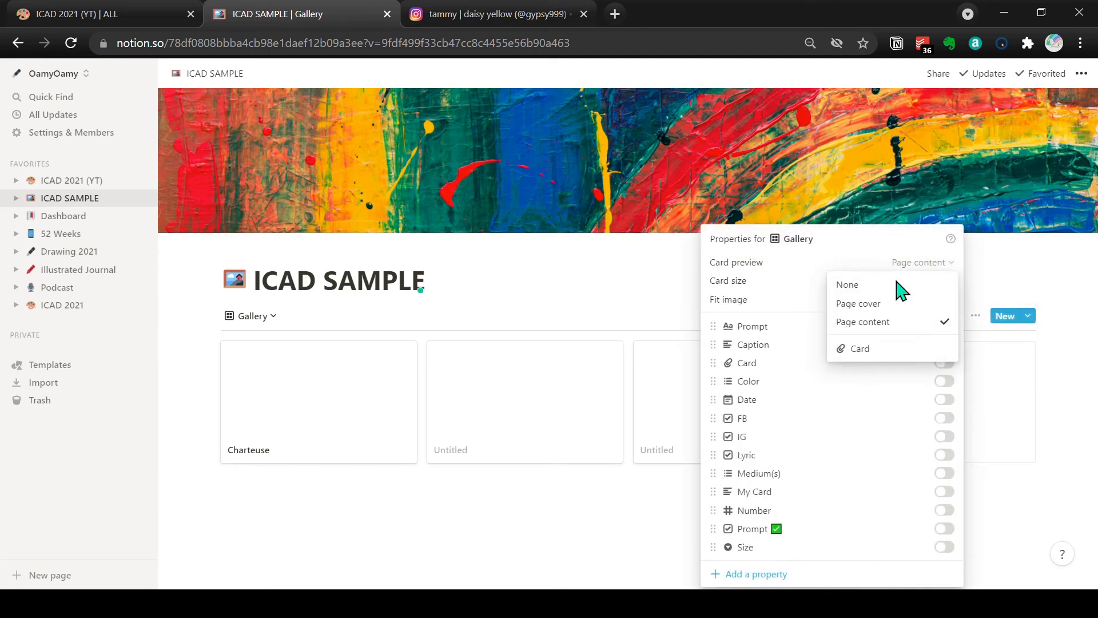
{"action": "left_click", "coordinate": [853, 349]}
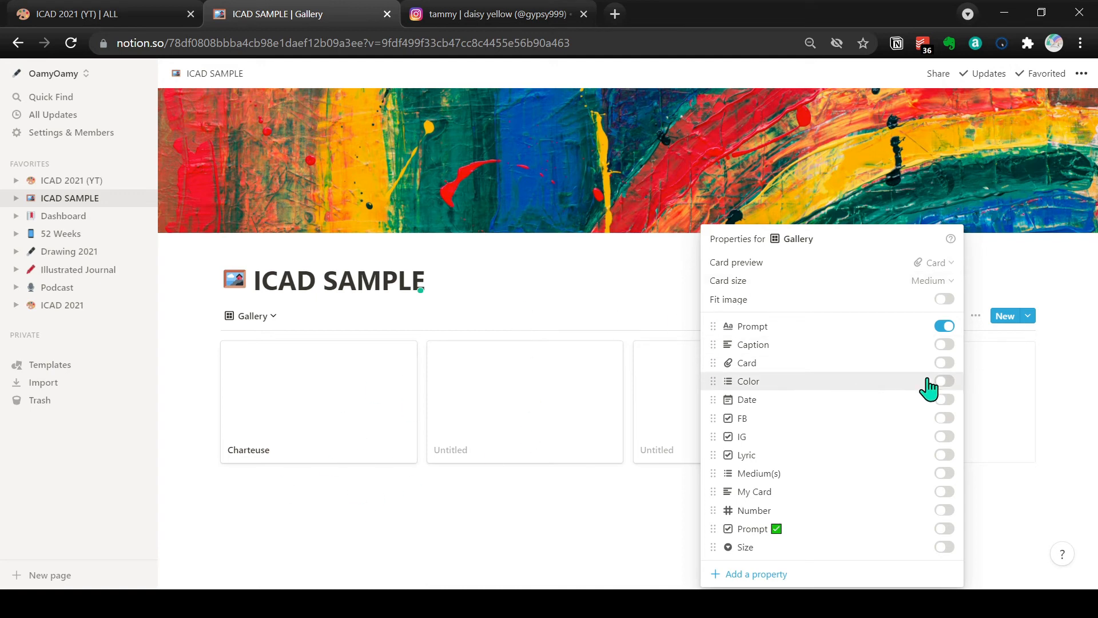
Show the Date, Medium(s), My Card and Caption properties on the gallery cards.
{"action": "left_click", "coordinate": [944, 401]}
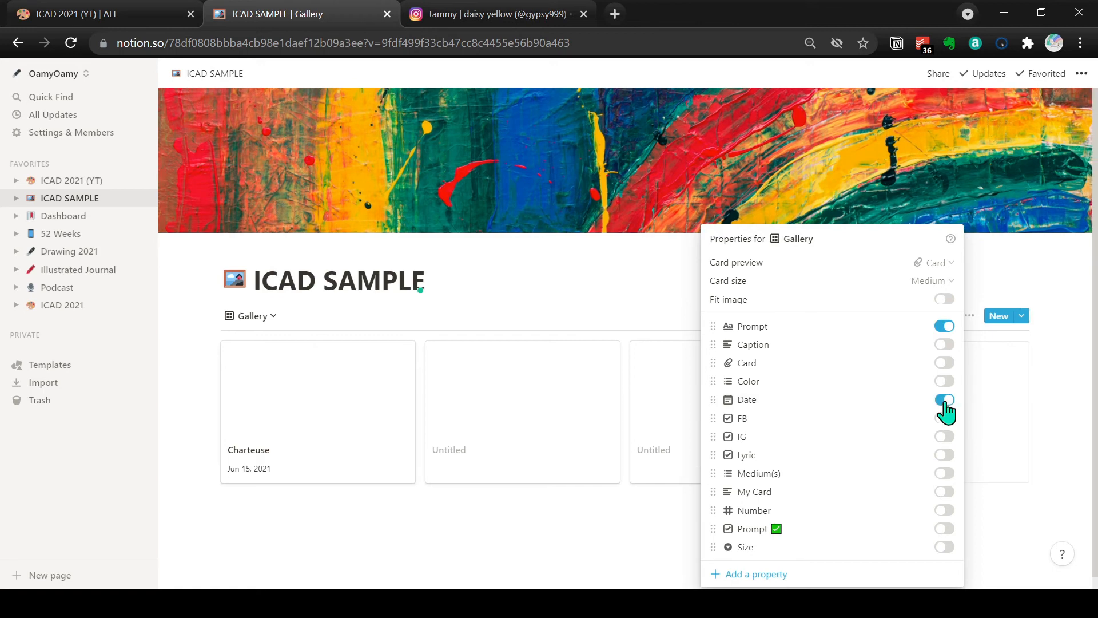
{"action": "left_click", "coordinate": [944, 476]}
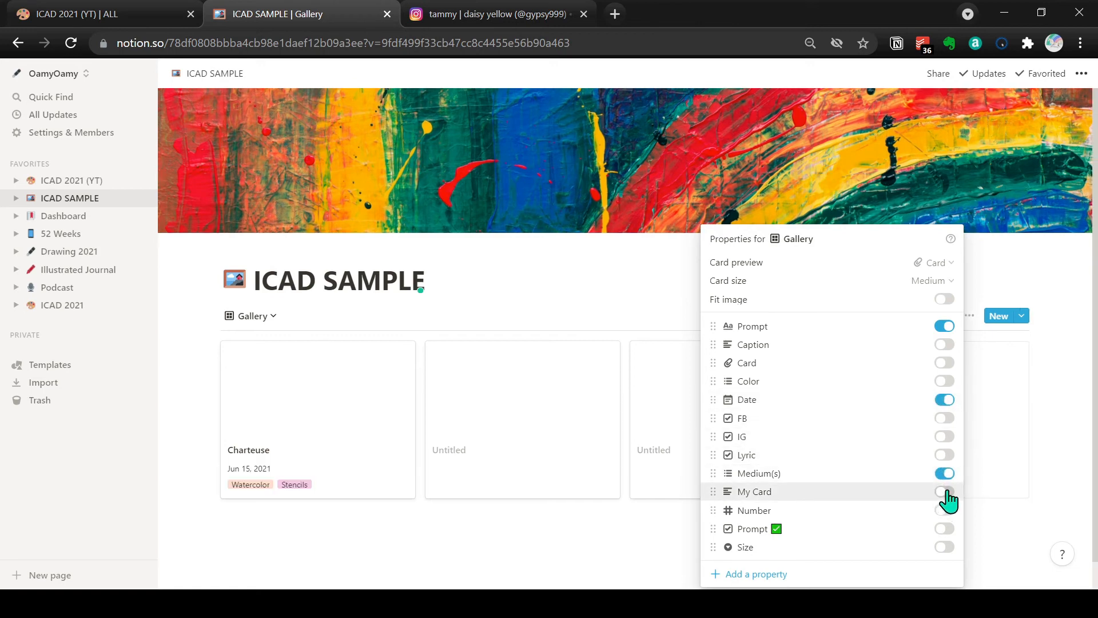
{"action": "left_click", "coordinate": [944, 491]}
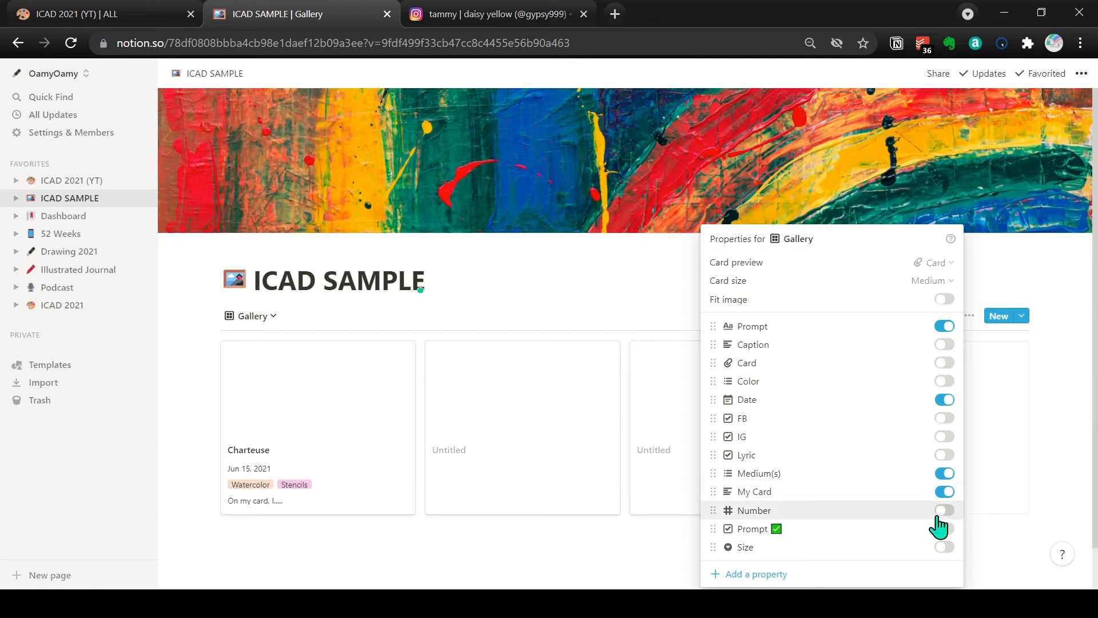
{"action": "left_click", "coordinate": [946, 346]}
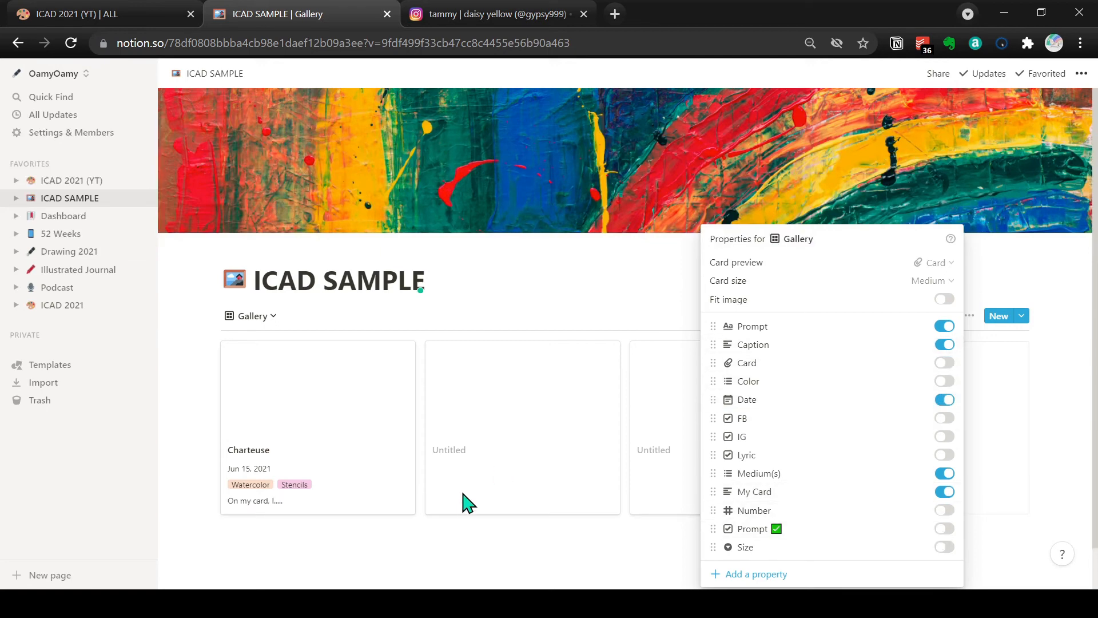
{"action": "left_click", "coordinate": [400, 543]}
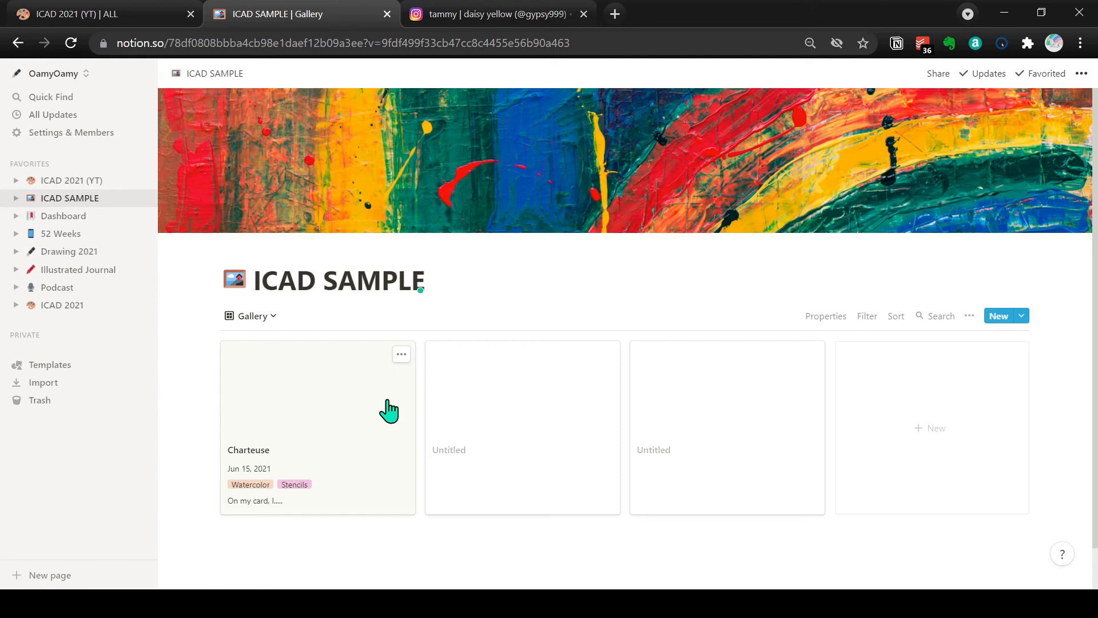
Examine the Gallery view of the ICAD 2021 (YT) database, including its card images and the details shown beneath them.
{"action": "left_click", "coordinate": [120, 17]}
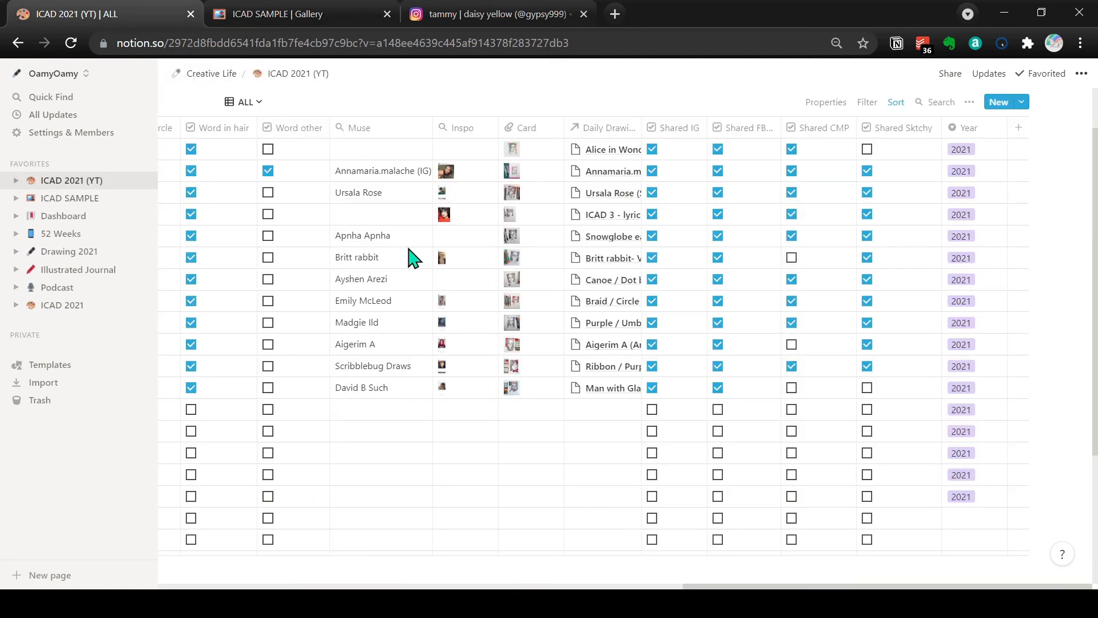
{"action": "scroll", "coordinate": [413, 259], "scroll_direction": "up", "scroll_amount": 1}
{"action": "left_click", "coordinate": [246, 164]}
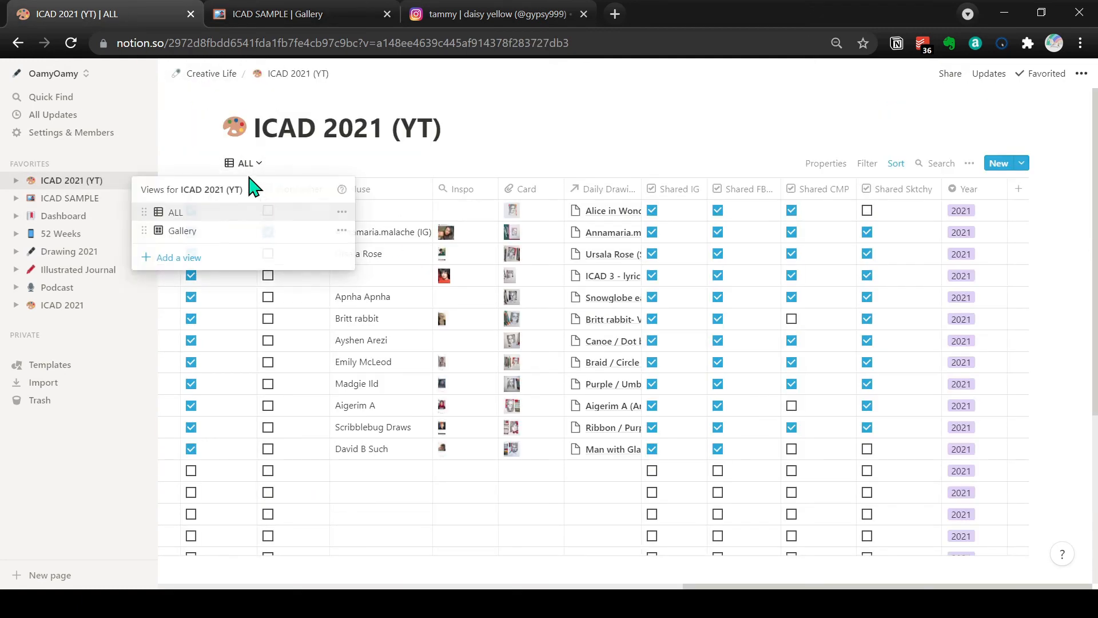
{"action": "left_click", "coordinate": [227, 232]}
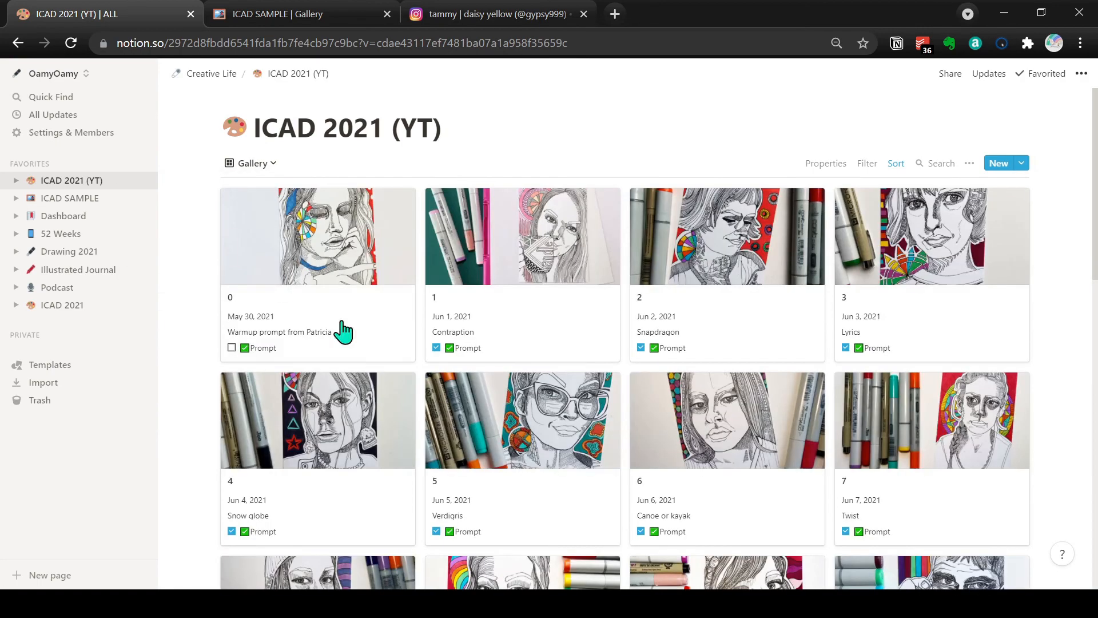
{"action": "scroll", "coordinate": [423, 392], "scroll_direction": "down", "scroll_amount": 8}
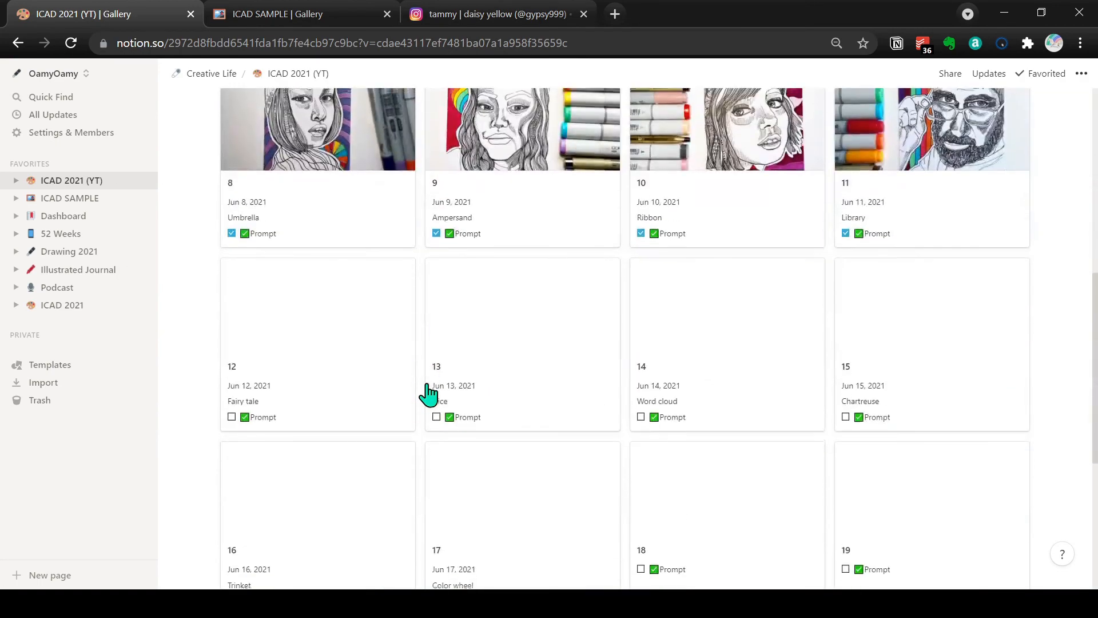
{"action": "scroll", "coordinate": [428, 393], "scroll_direction": "up", "scroll_amount": 8}
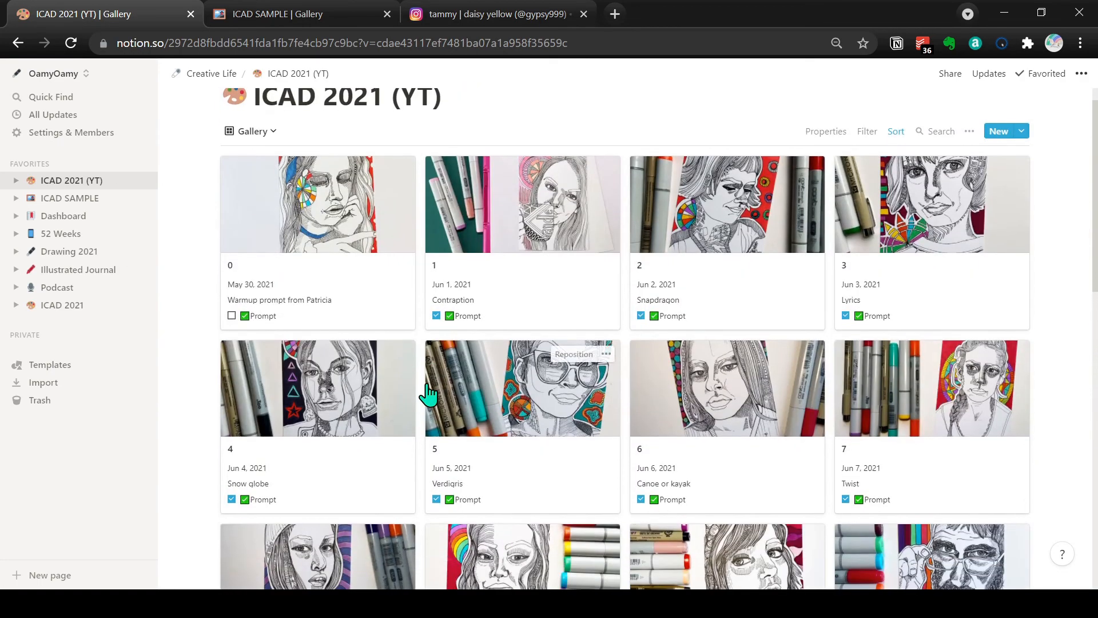
{"action": "scroll", "coordinate": [428, 393], "scroll_direction": "down", "scroll_amount": 1}
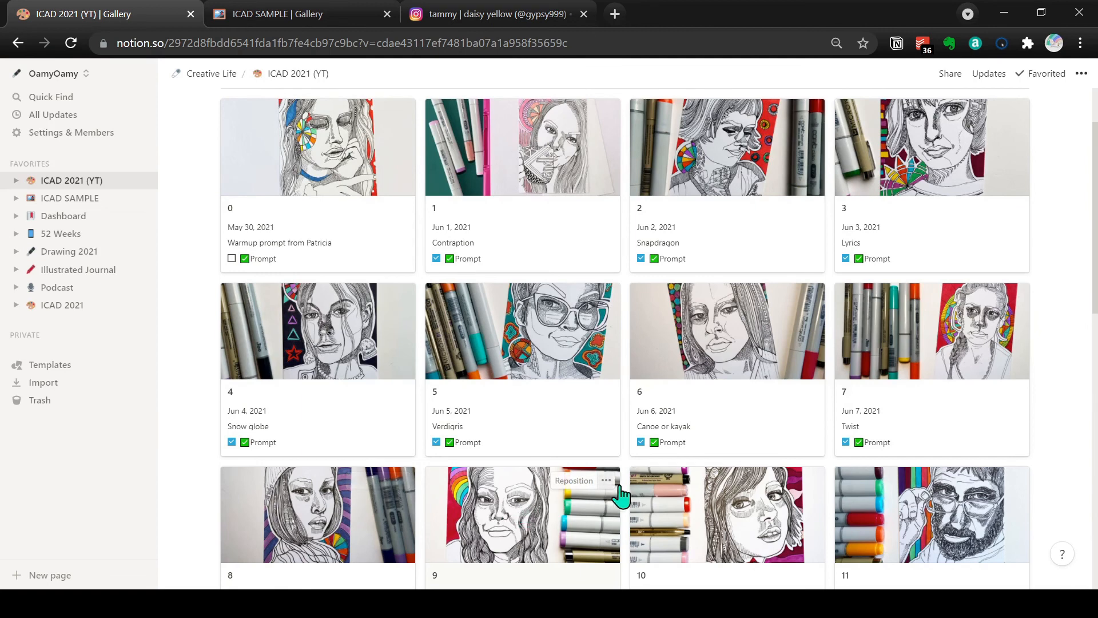
{"action": "scroll", "coordinate": [739, 493], "scroll_direction": "down", "scroll_amount": 2}
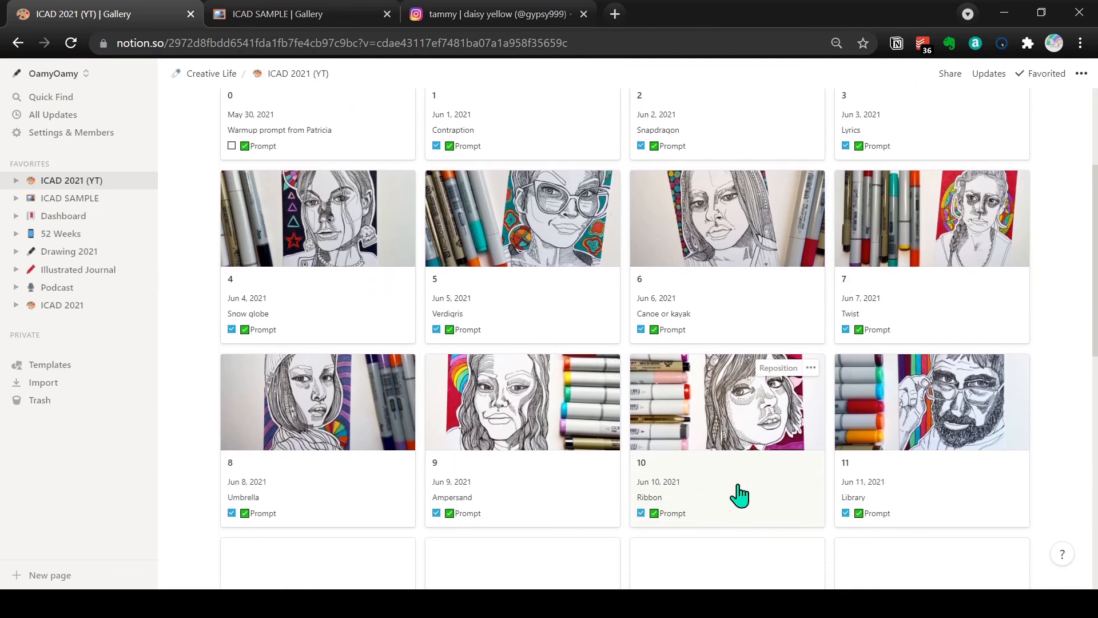
{"action": "scroll", "coordinate": [737, 486], "scroll_direction": "up", "scroll_amount": 4}
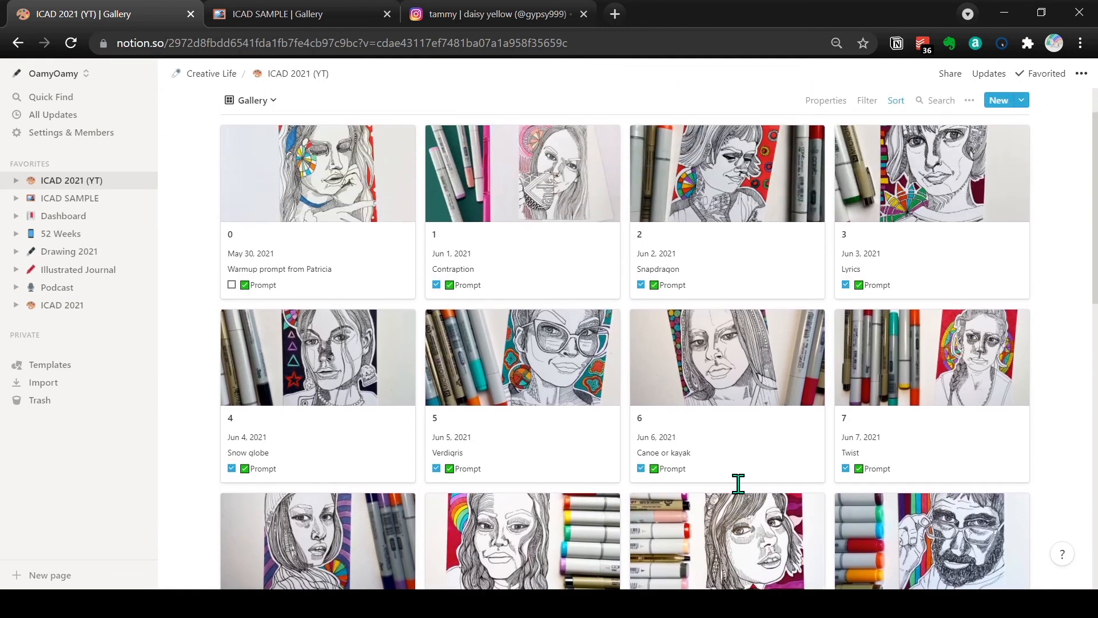
Return to ICAD SAMPLE and switch the database to its Default view table.
{"action": "left_click", "coordinate": [322, 12]}
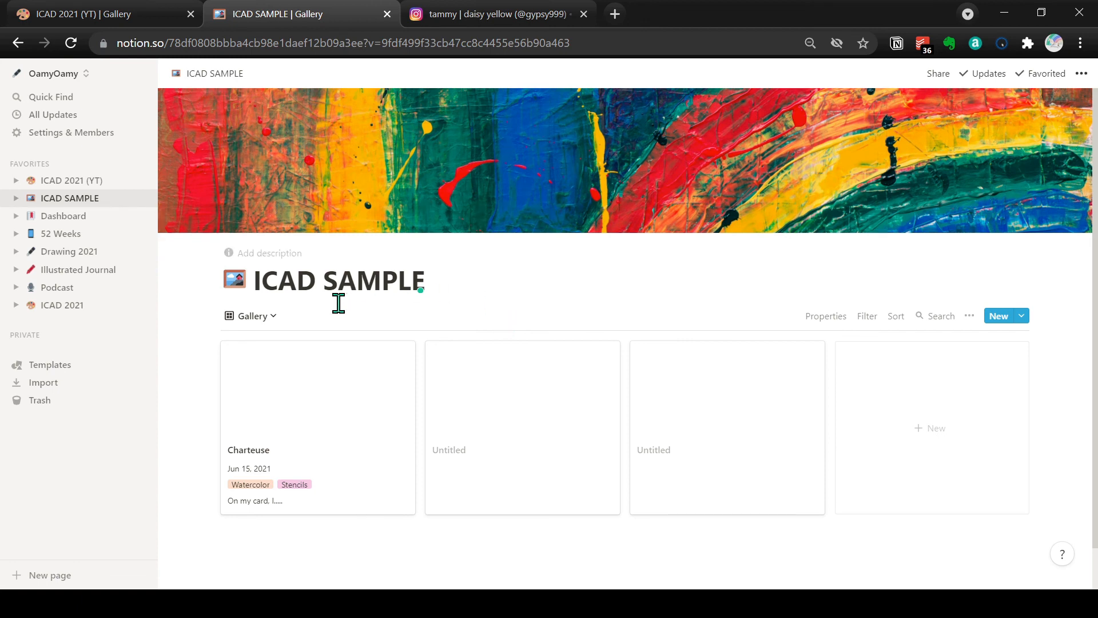
{"action": "left_click", "coordinate": [268, 318]}
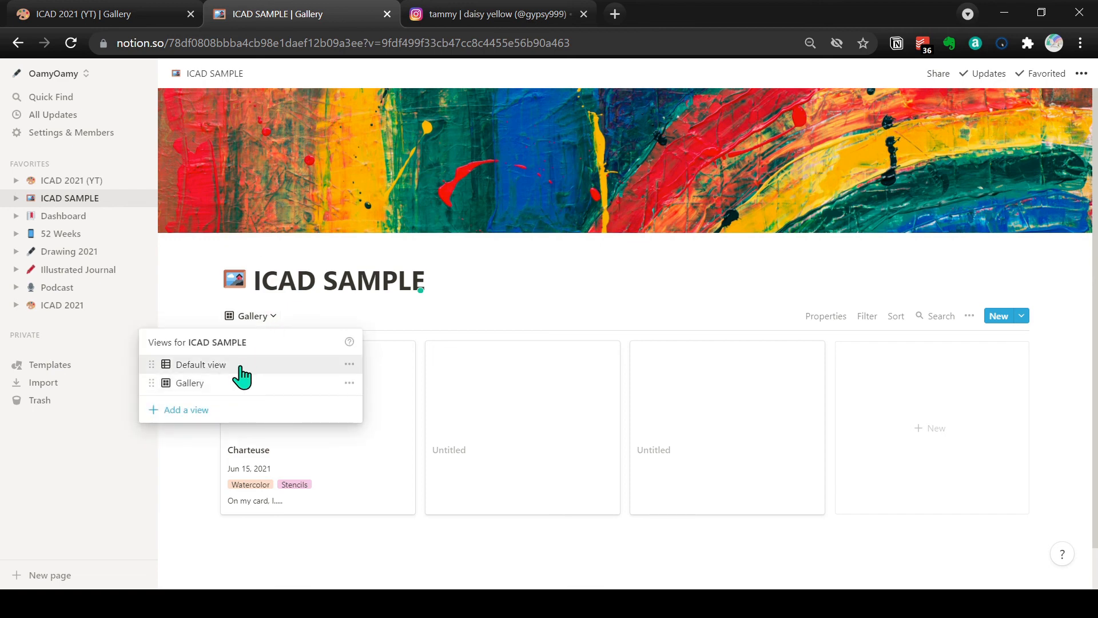
{"action": "left_click", "coordinate": [240, 366]}
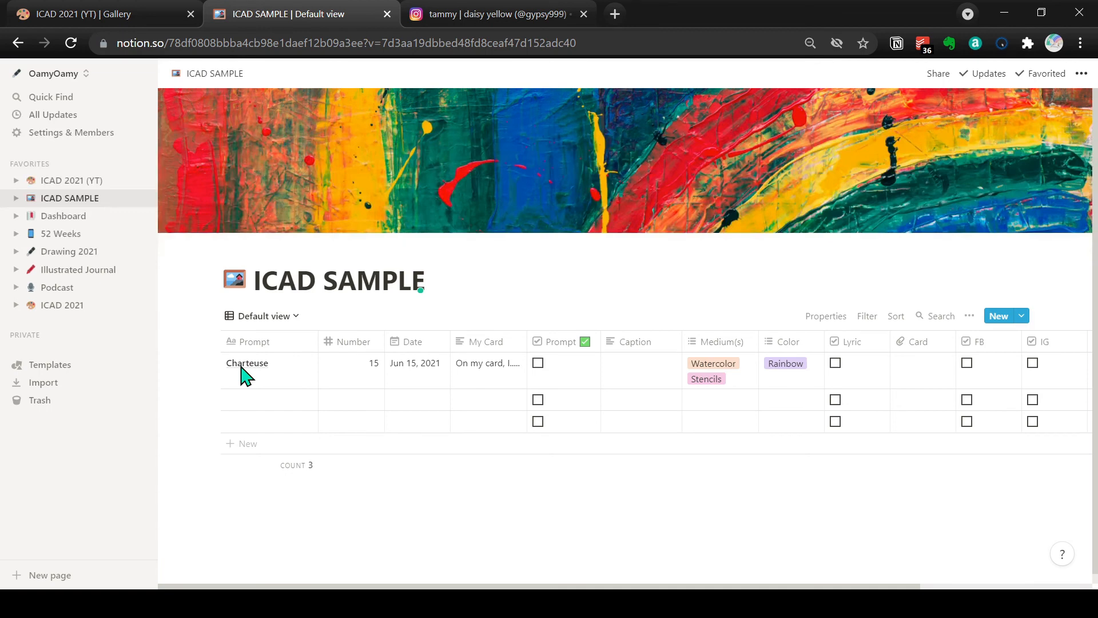
Check the week three prompt list on Instagram, and enter Trinket with number 16 in the second row of ICAD SAMPLE.
{"action": "left_click", "coordinate": [466, 18]}
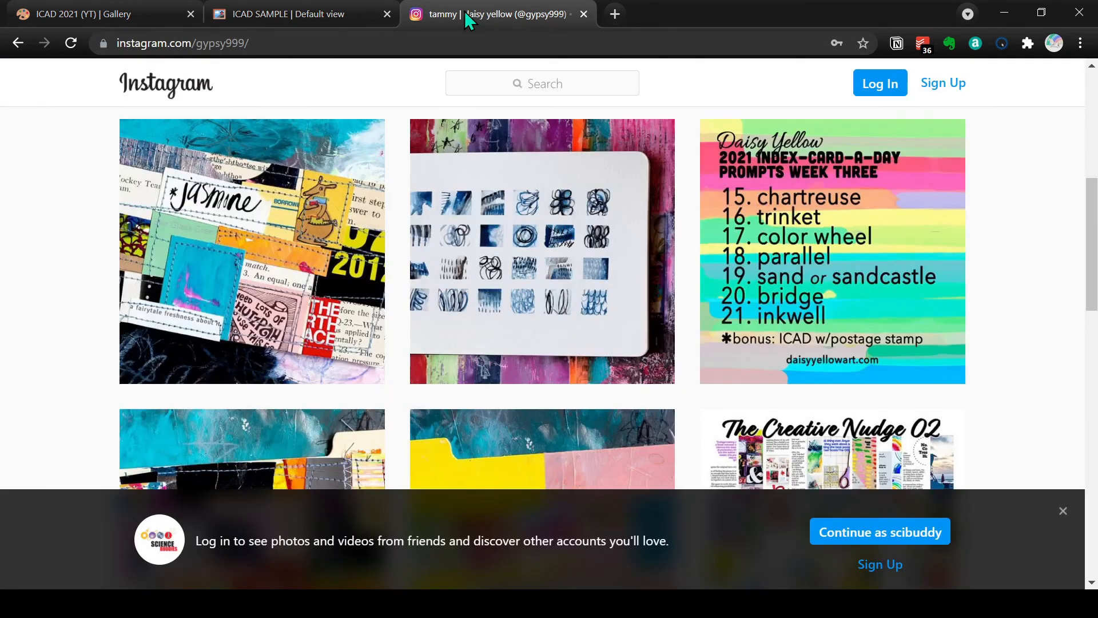
{"action": "left_click", "coordinate": [269, 9]}
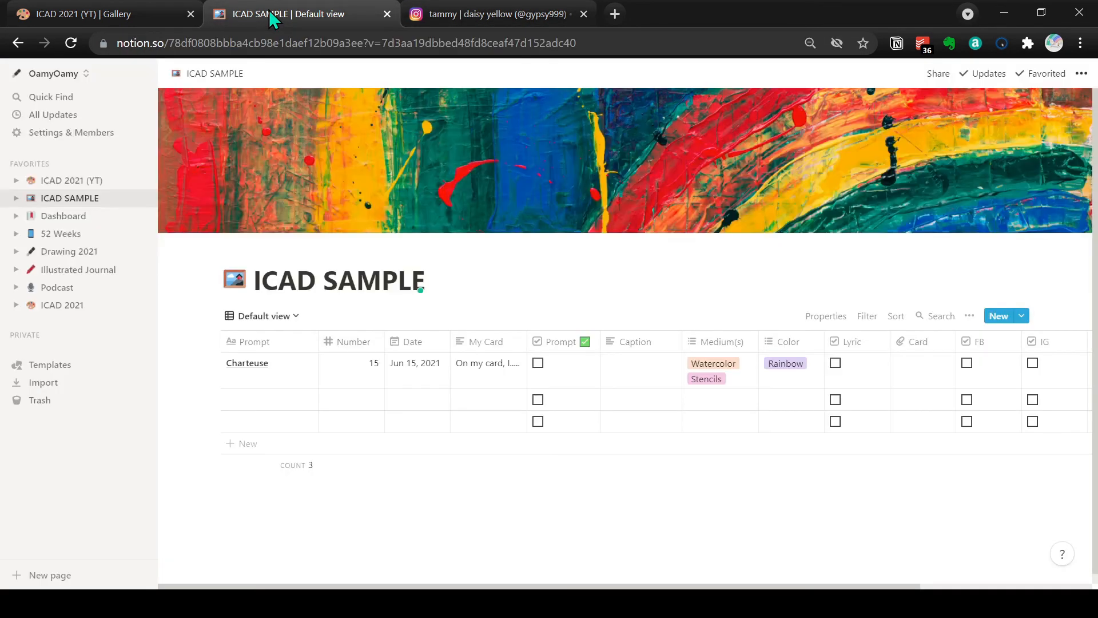
{"action": "left_click", "coordinate": [253, 403]}
{"action": "type", "text": "Tri"}
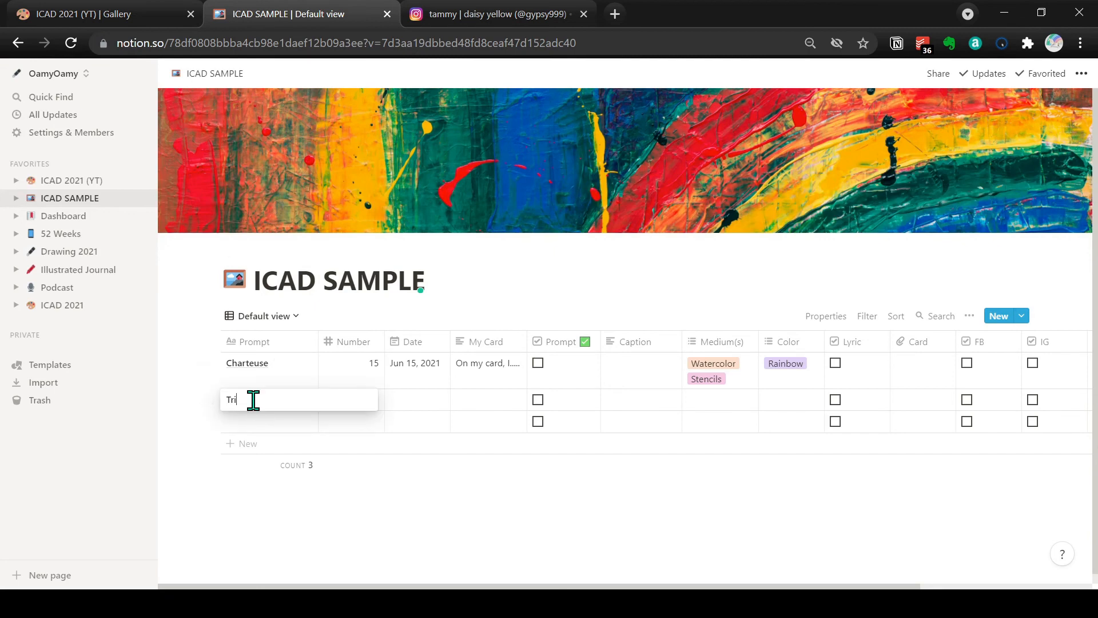
{"action": "type", "text": "nket"}
{"action": "key", "text": "Tab"}
{"action": "type", "text": "16"}
{"action": "key", "text": "Tab"}
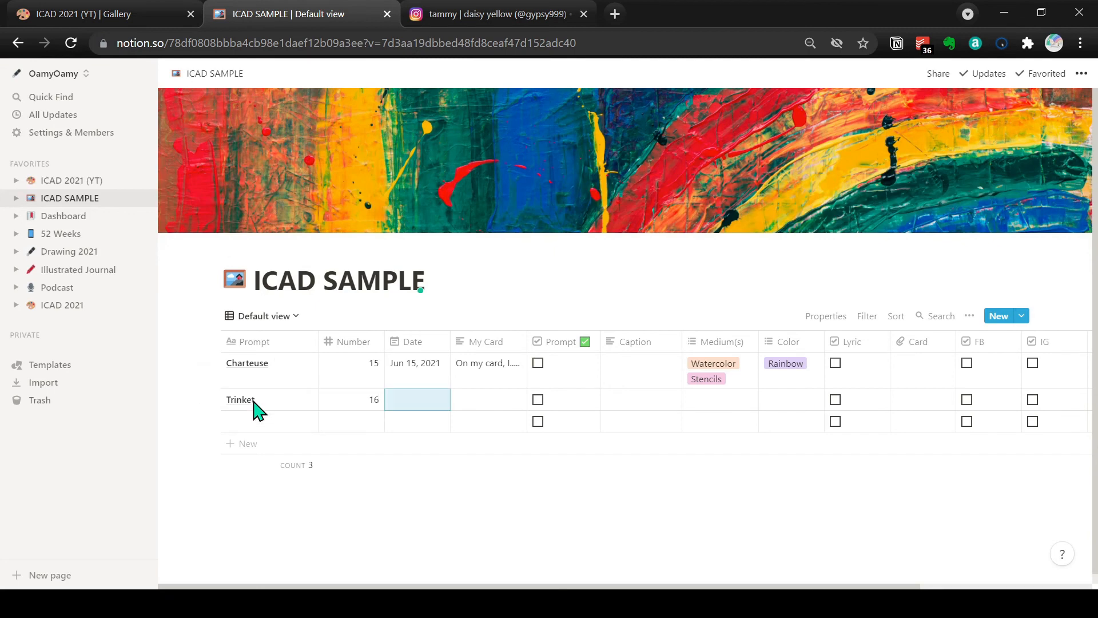
Set the Trinket row's date to Jun 16, 2021.
{"action": "key", "text": "Return"}
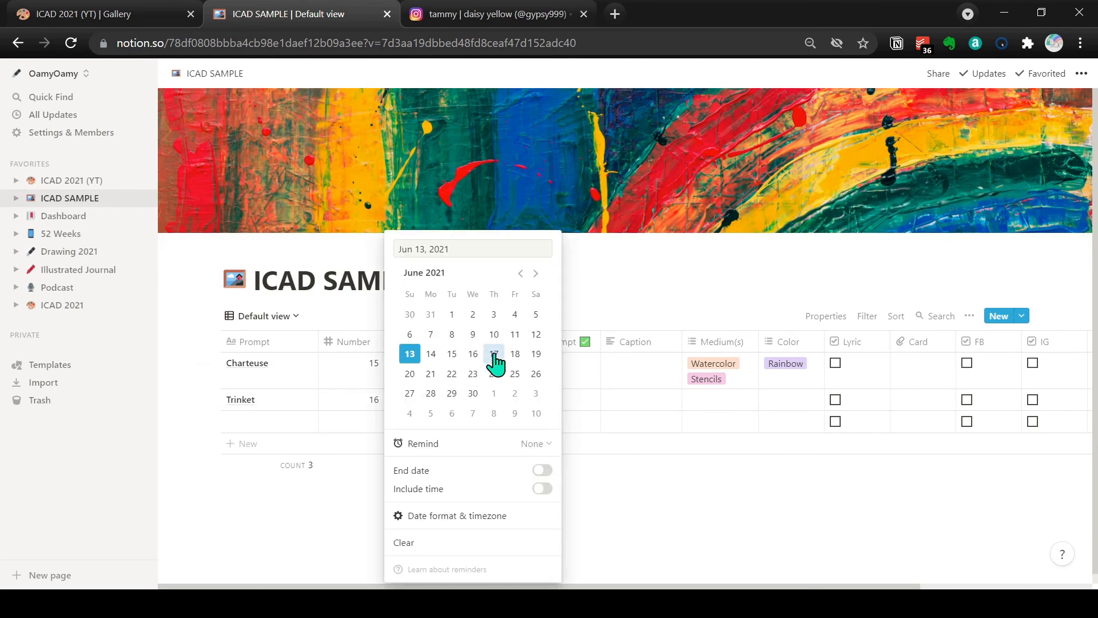
{"action": "left_click", "coordinate": [474, 354]}
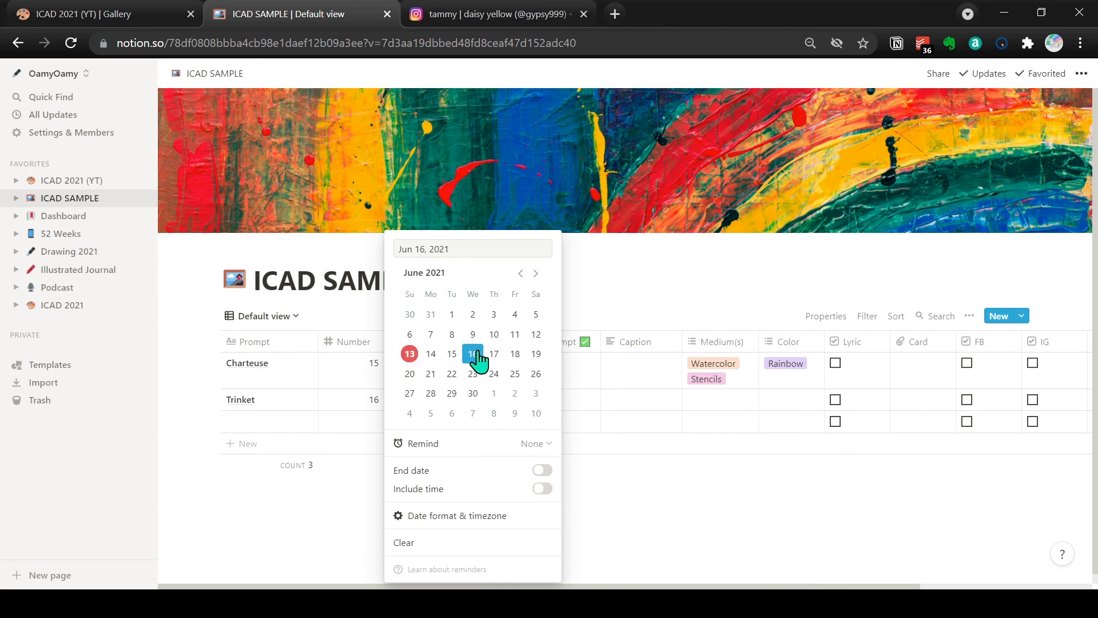
{"action": "key", "text": "Escape"}
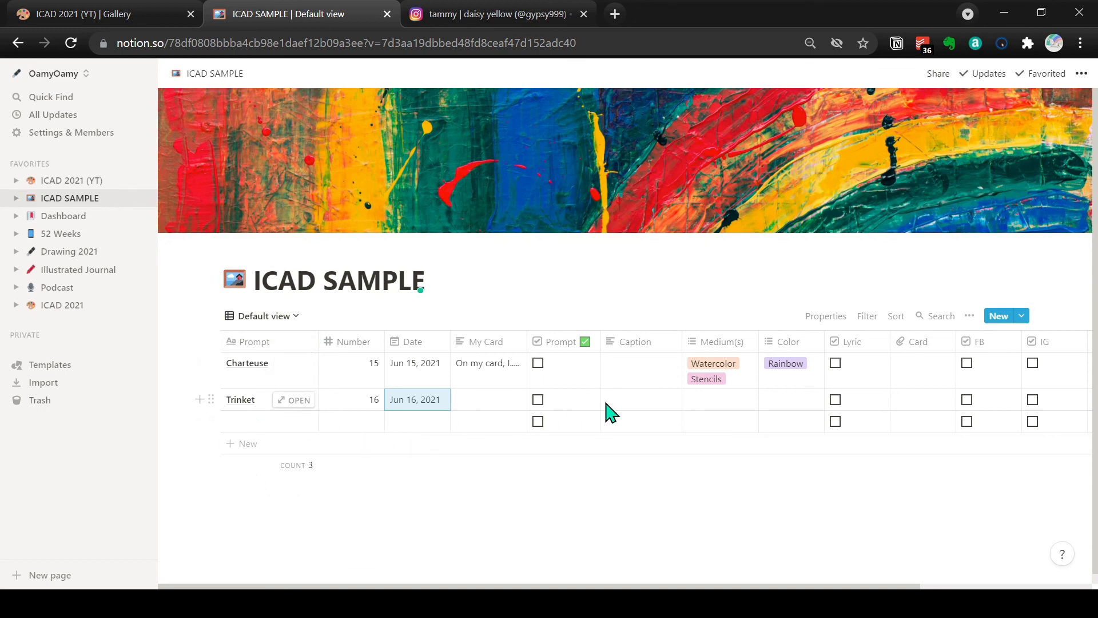
{"action": "scroll", "coordinate": [608, 412], "scroll_direction": "right", "scroll_amount": 4}
{"action": "scroll", "coordinate": [608, 412], "scroll_direction": "left", "scroll_amount": 4}
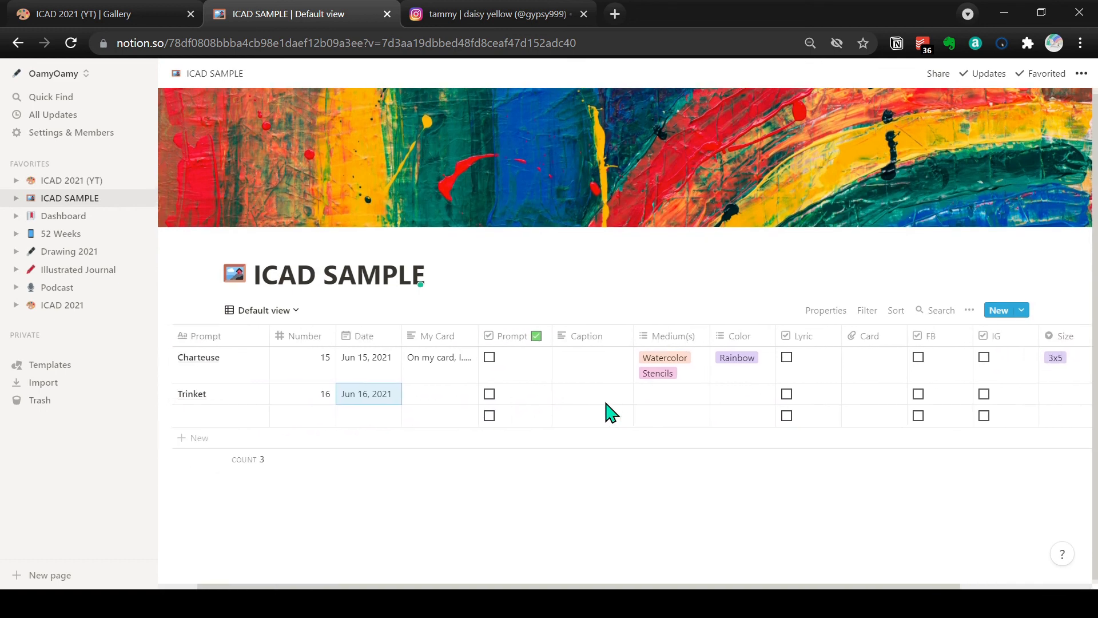
{"action": "left_click", "coordinate": [293, 312]}
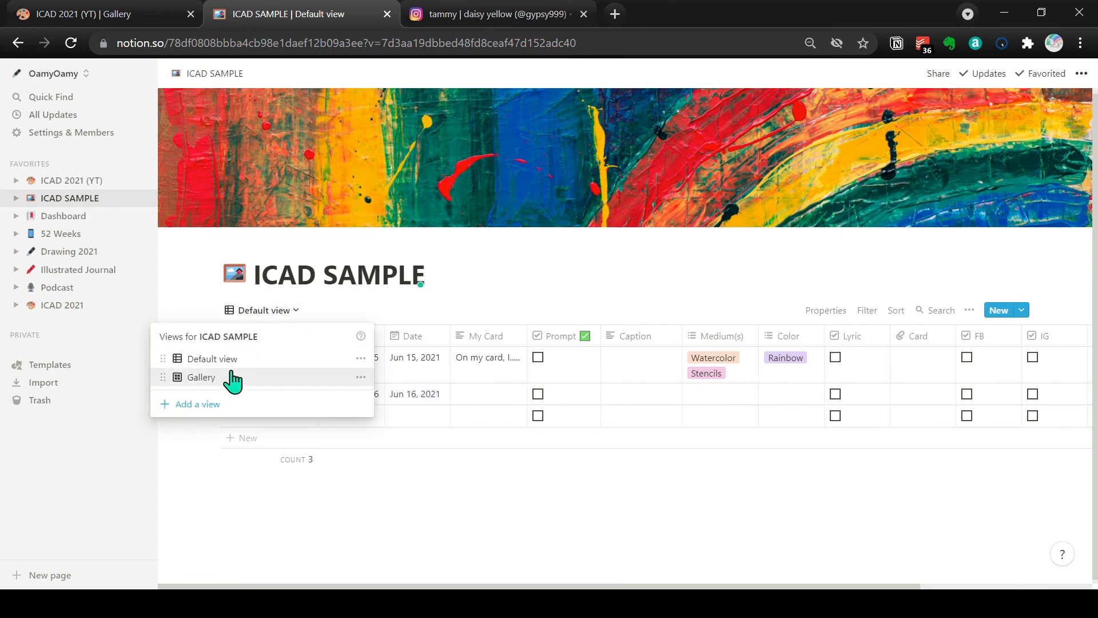
{"action": "left_click", "coordinate": [379, 506]}
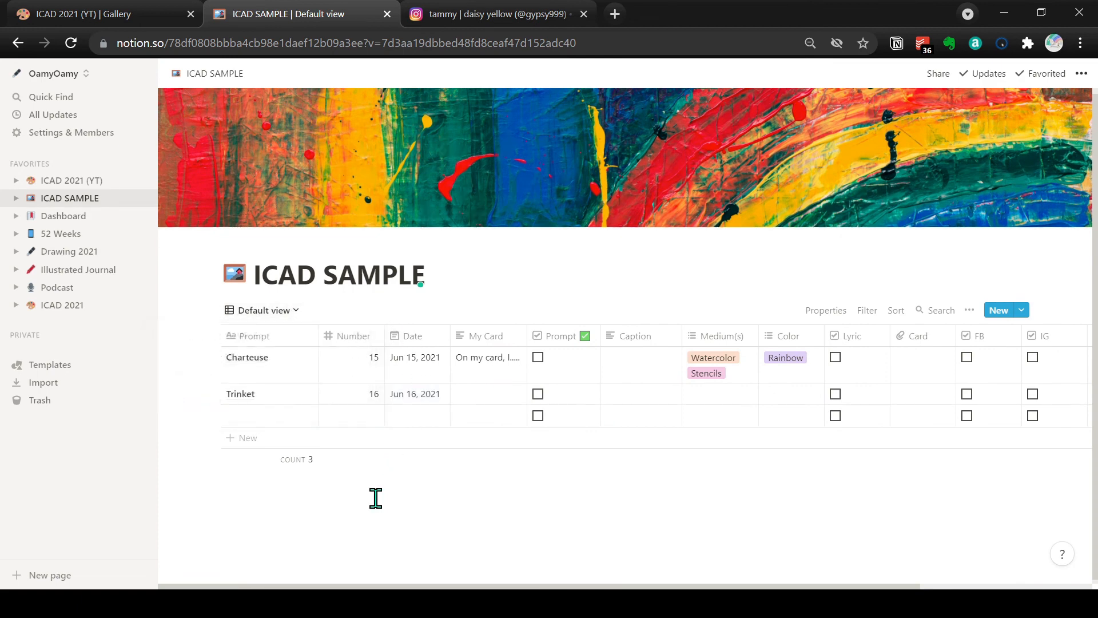